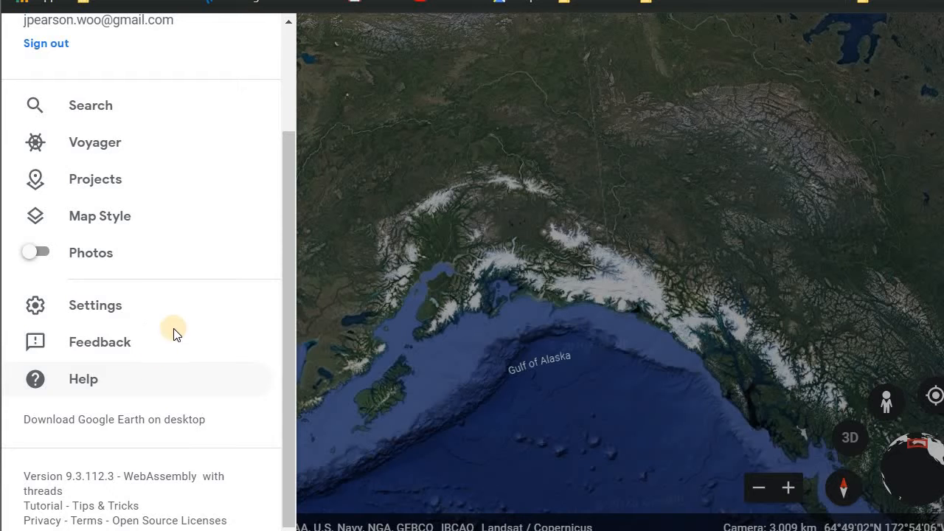
- Turn on the Photos layer from the main menu
scroll(175, 331, "up", 1)
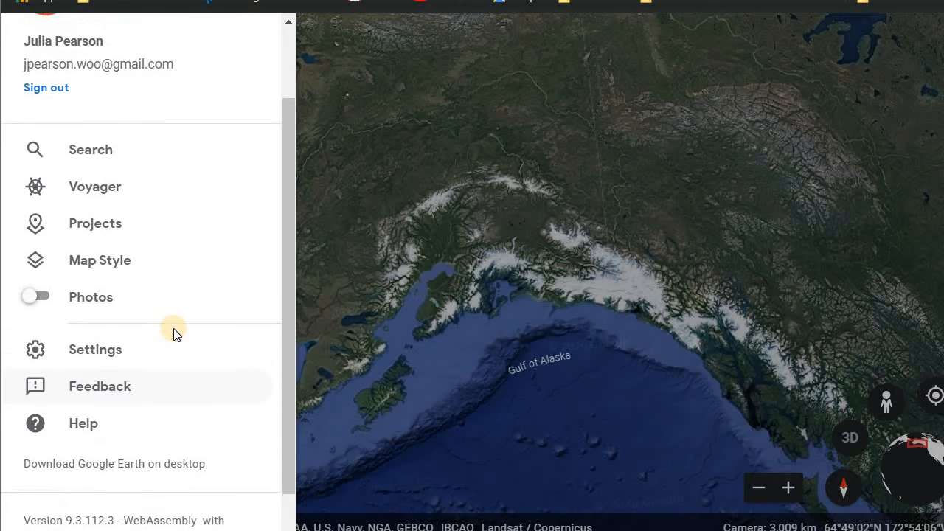
scroll(175, 331, "down", 1)
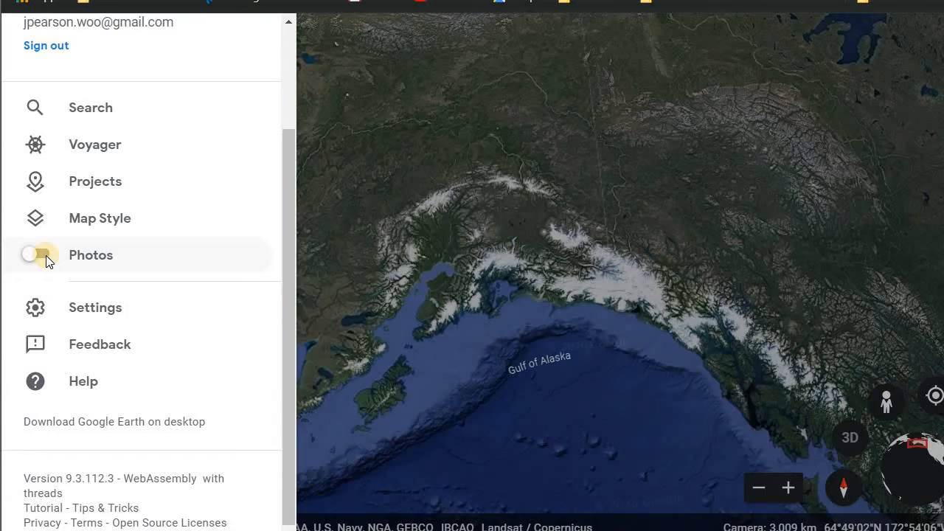
left_click(170, 214)
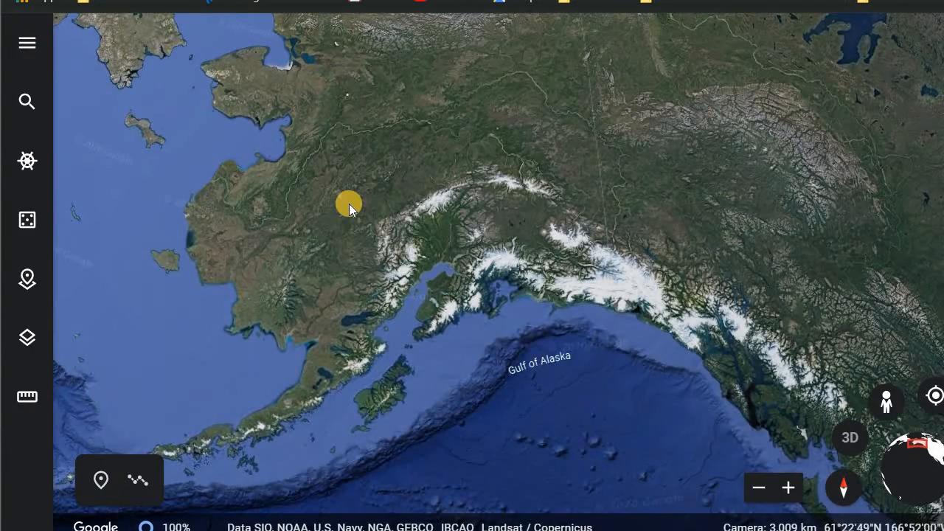
- Zoom into Cook Inlet near Homer and browse through the photos of one photo spot, then close the viewer
scroll(349, 203, "up", 5)
left_click_drag(670, 192, 527, 15)
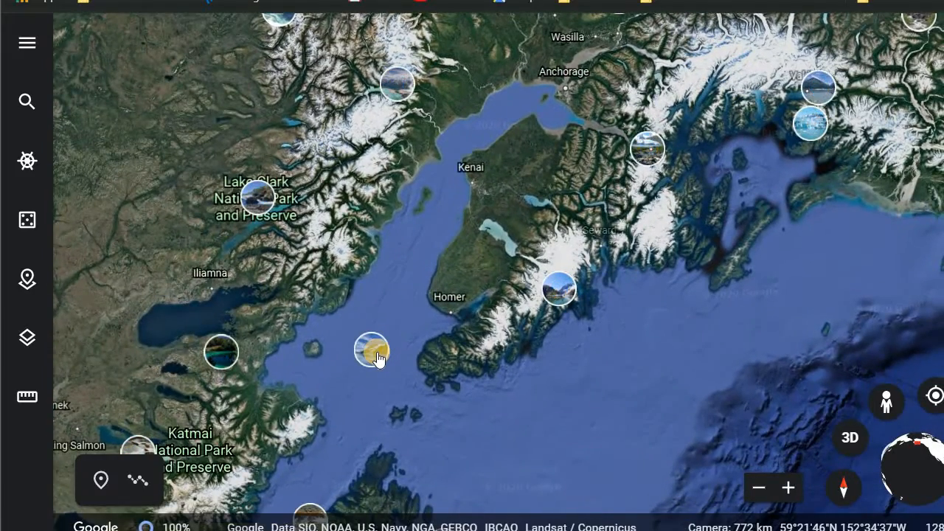
left_click(374, 352)
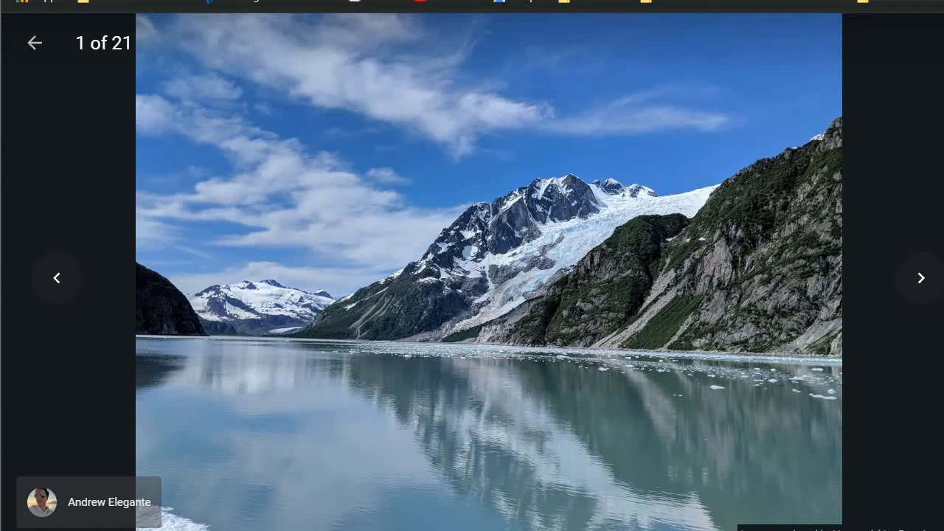
left_click(926, 286)
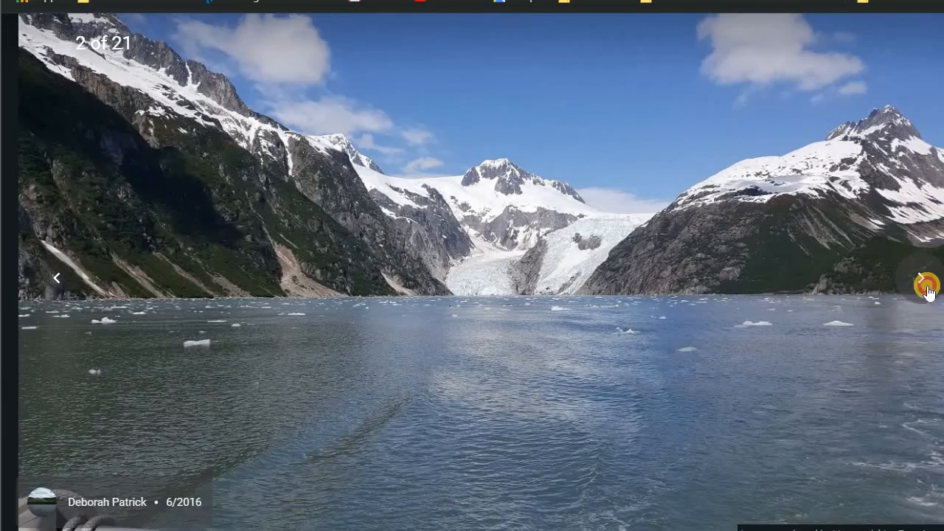
left_click(926, 287)
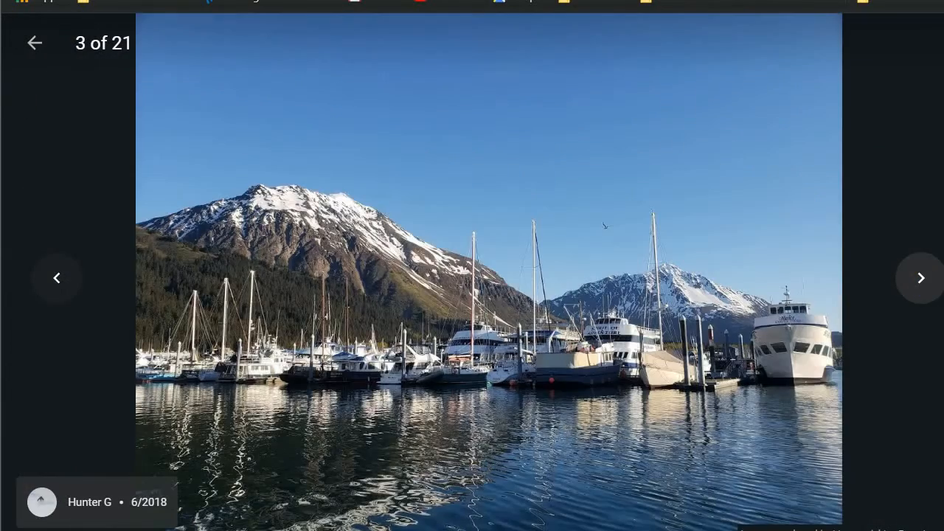
left_click(31, 37)
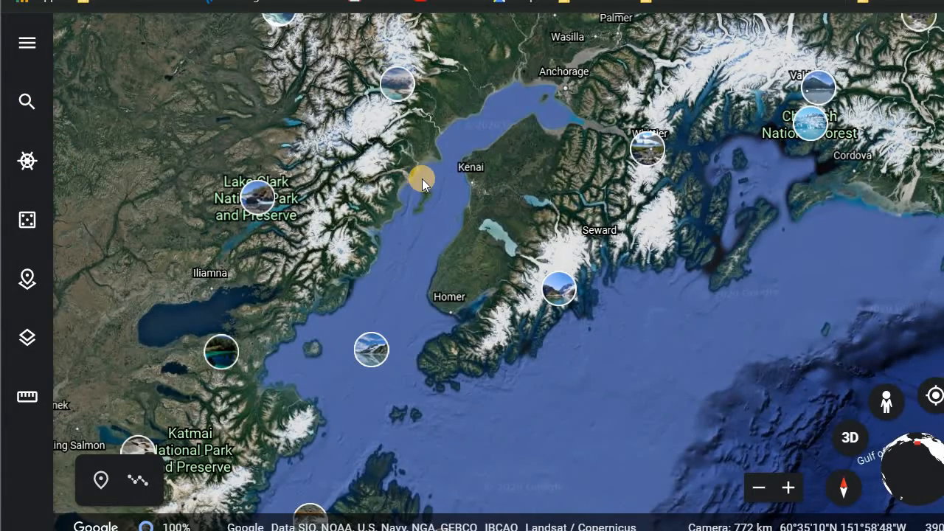
- Zoom out over southern Alaska and turn off the Photos layer from the main menu
scroll(422, 179, "down", 5)
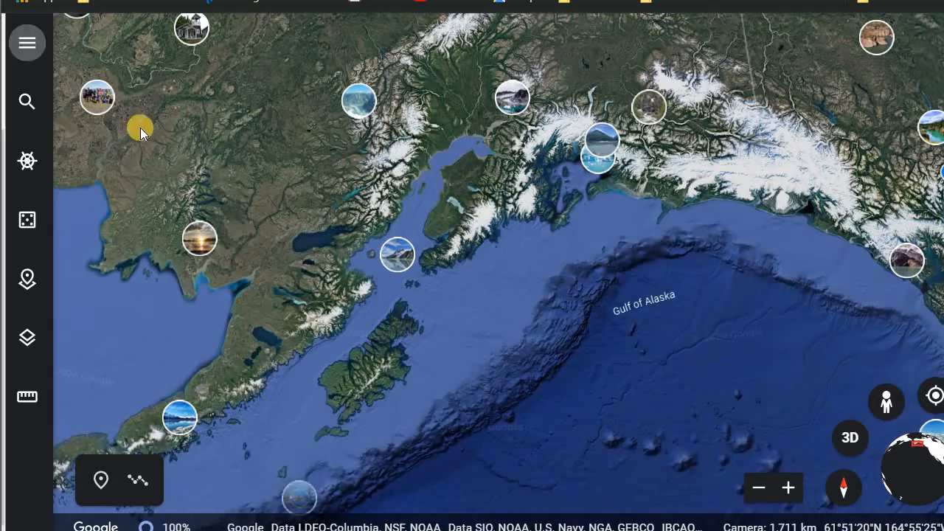
left_click(27, 42)
left_click(36, 255)
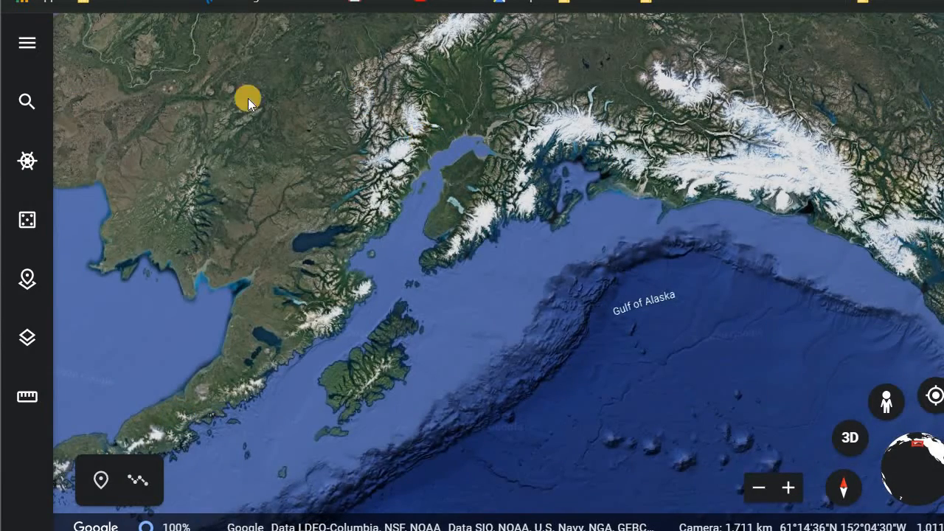
- Search for Hoonah Island, Alaska, USA and fly to it
left_click(17, 105)
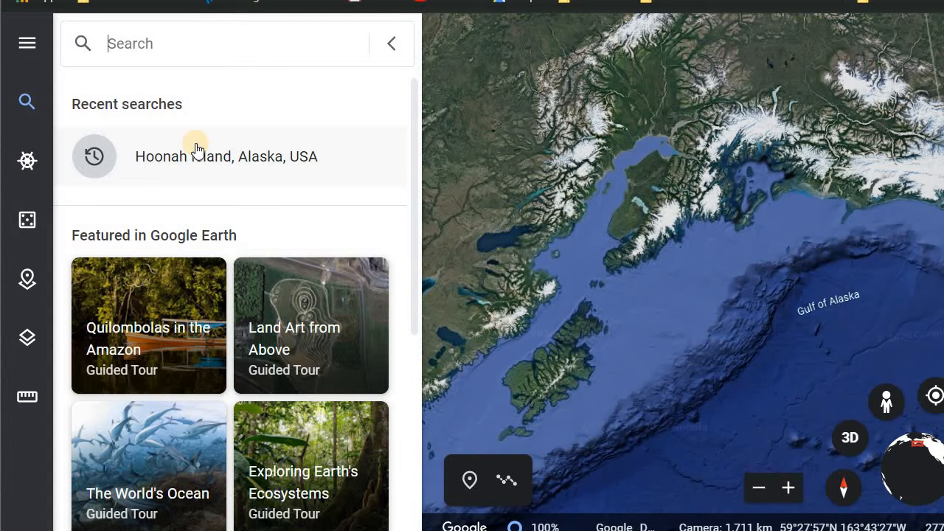
scroll(196, 151, "down", 5)
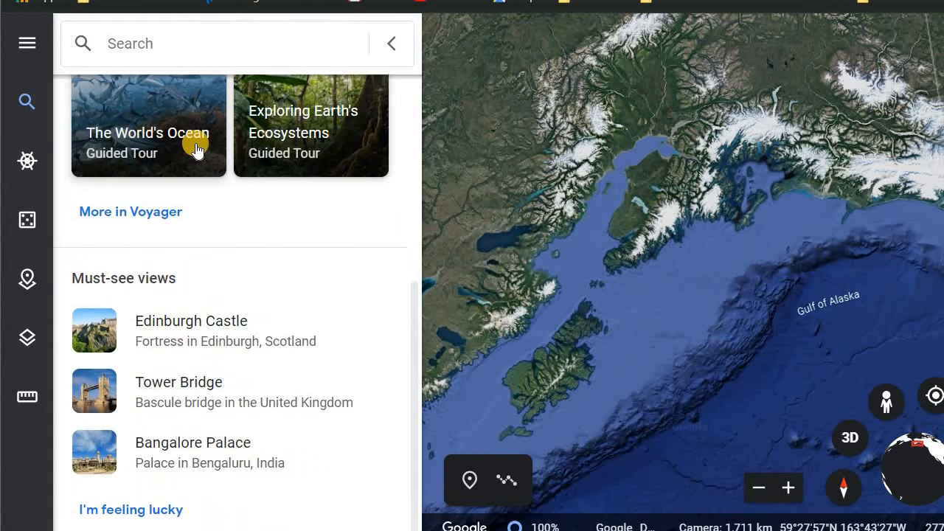
scroll(196, 151, "up", 5)
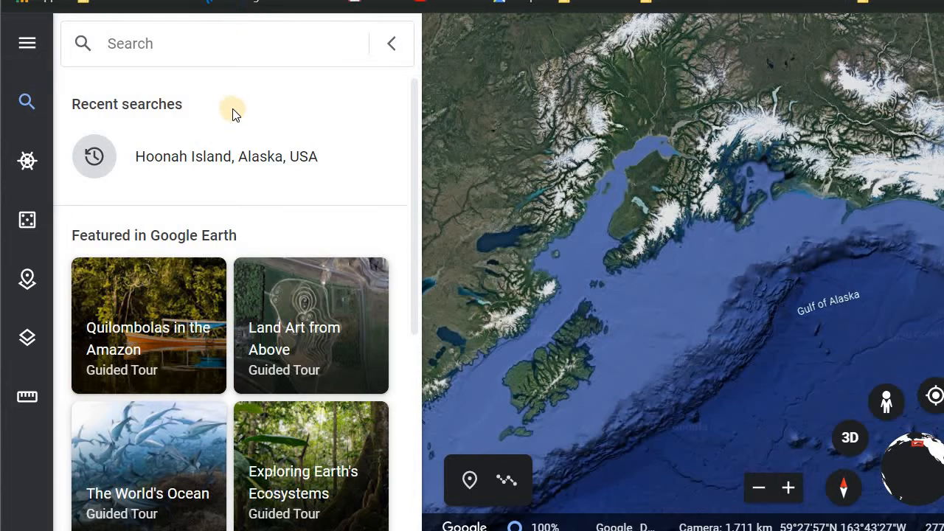
type("H")
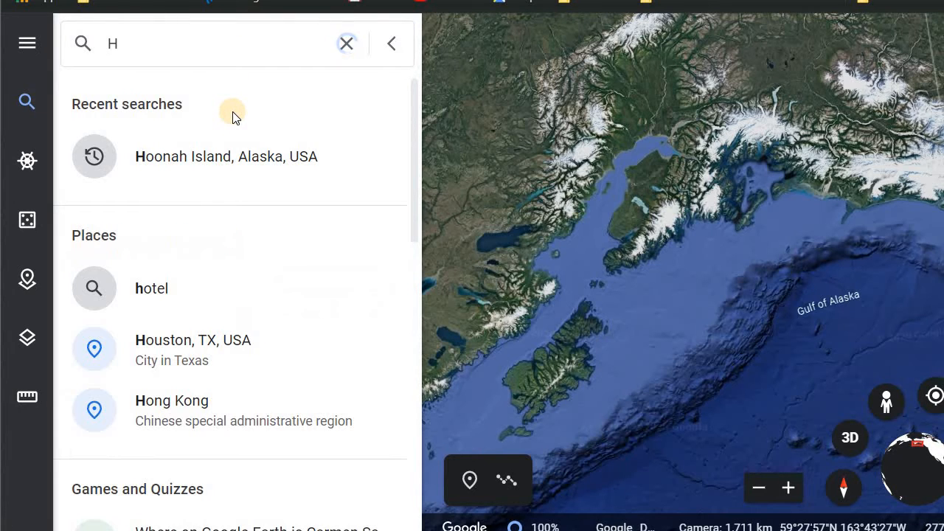
type("oona")
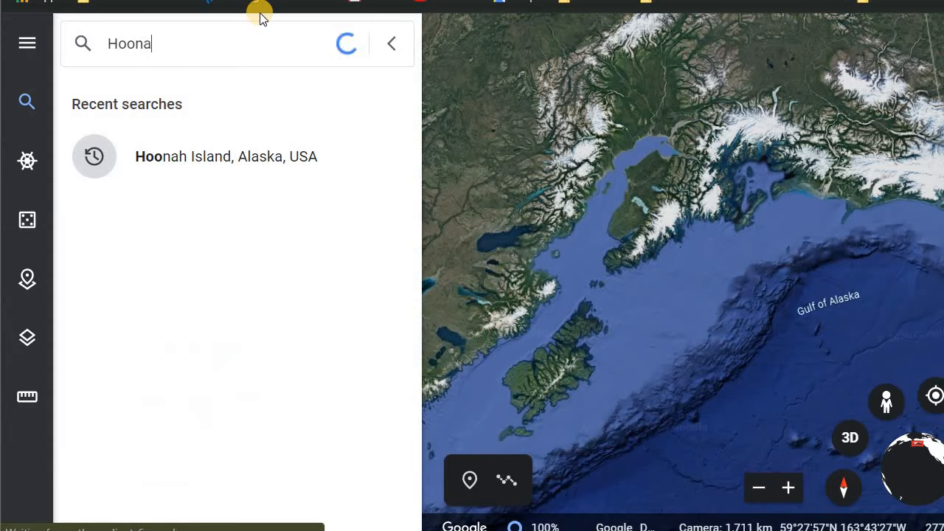
type("h Is")
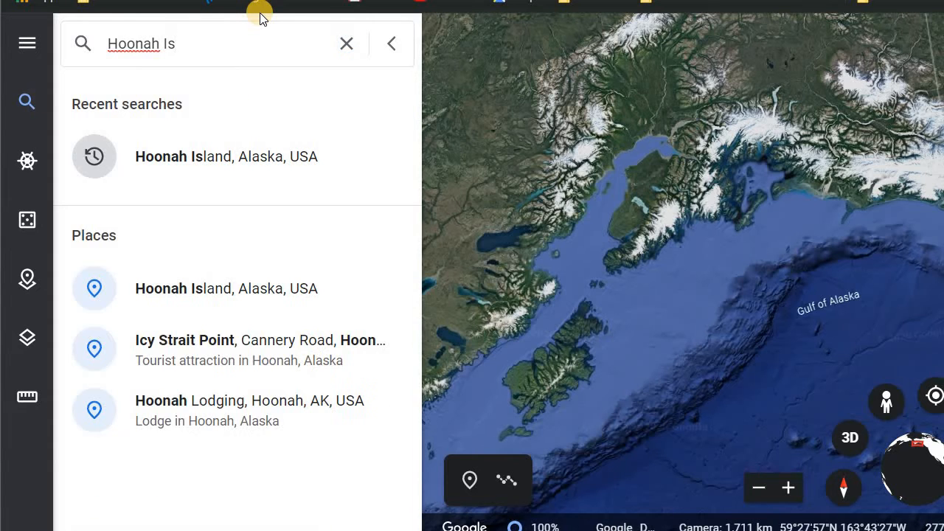
type("lan")
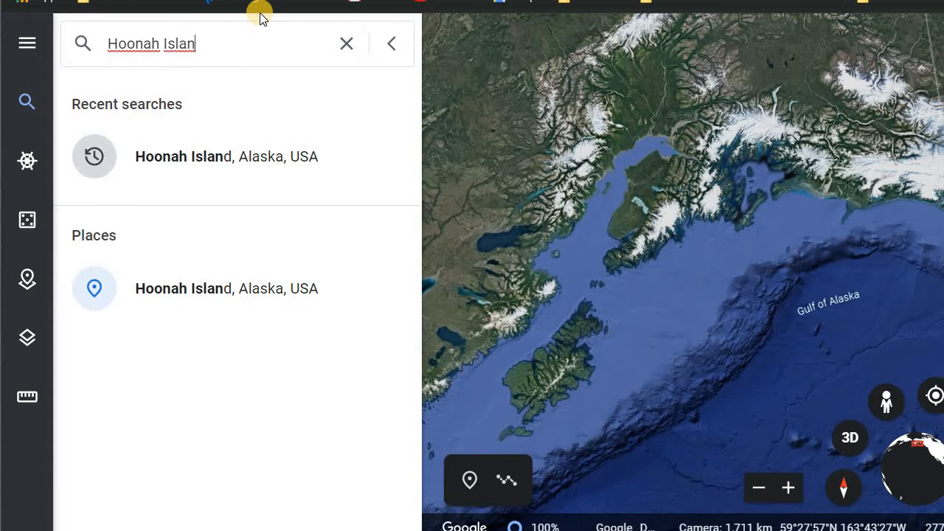
left_click(210, 288)
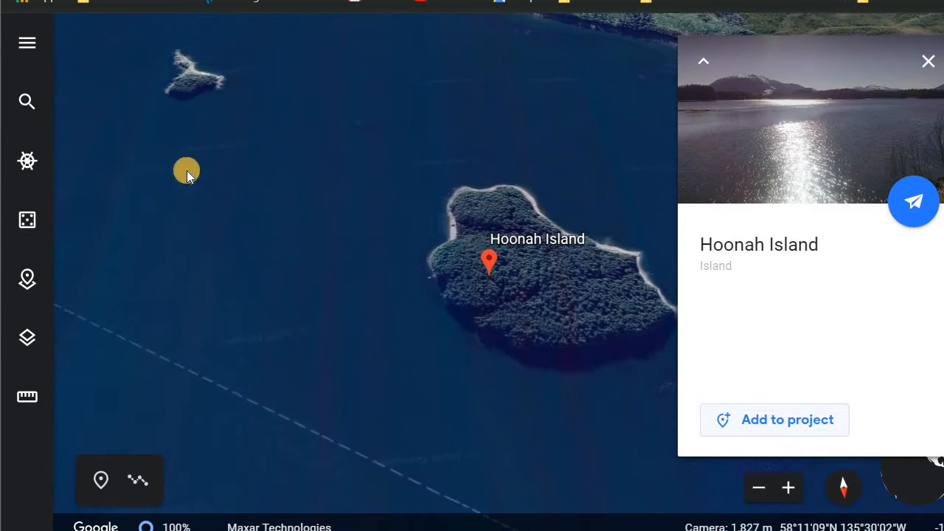
- Open Voyager and browse the Editor's Picks stories
left_click(21, 169)
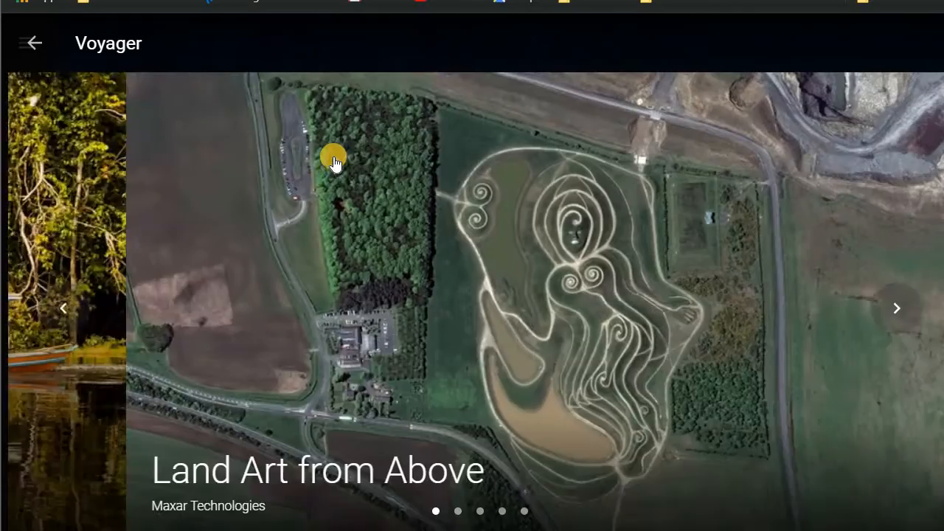
scroll(333, 163, "down", 6)
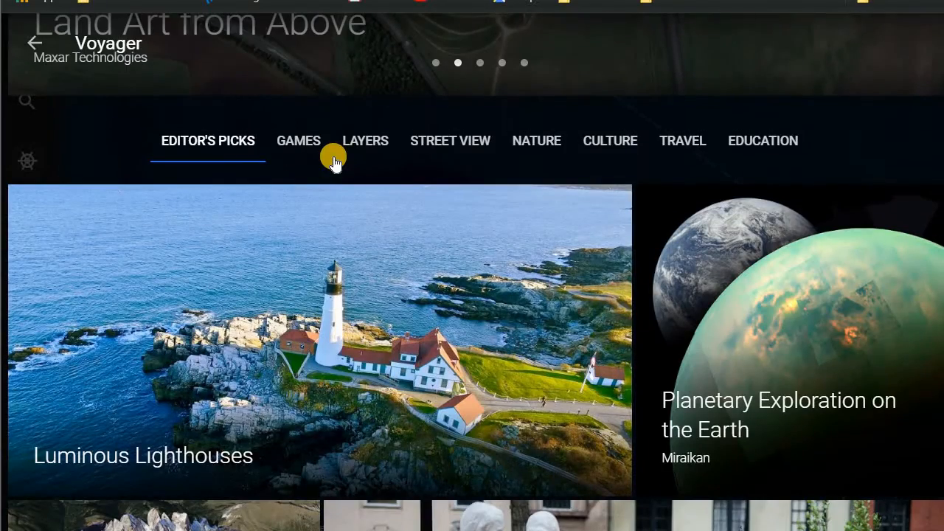
scroll(333, 163, "down", 7)
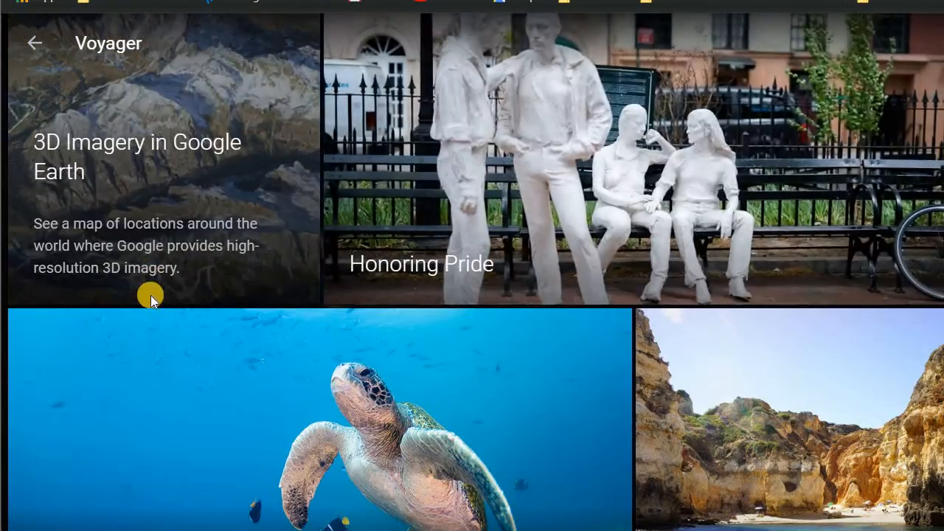
scroll(150, 299, "down", 4)
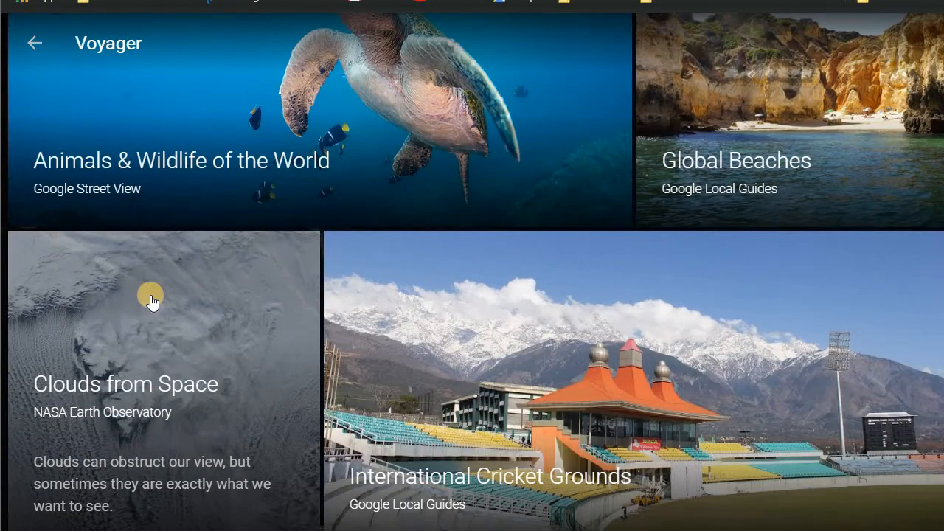
scroll(151, 301, "down", 3)
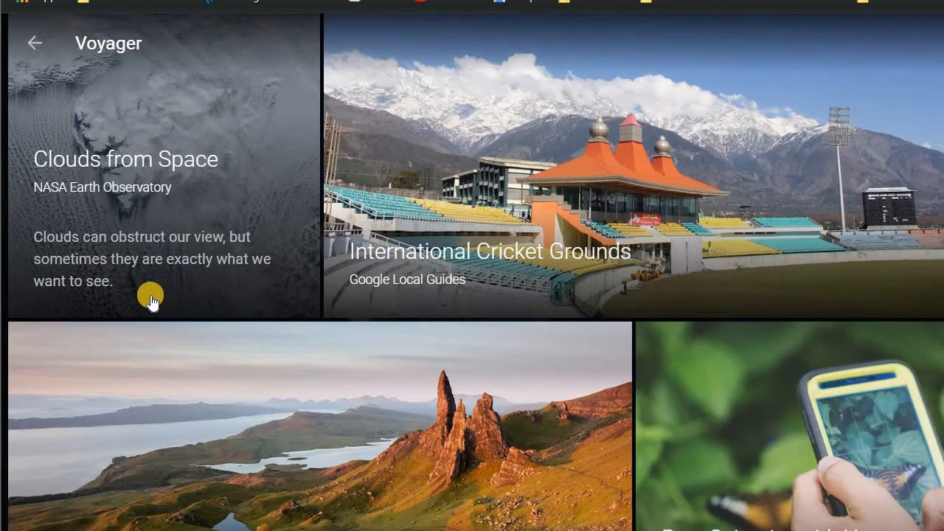
scroll(150, 301, "down", 2)
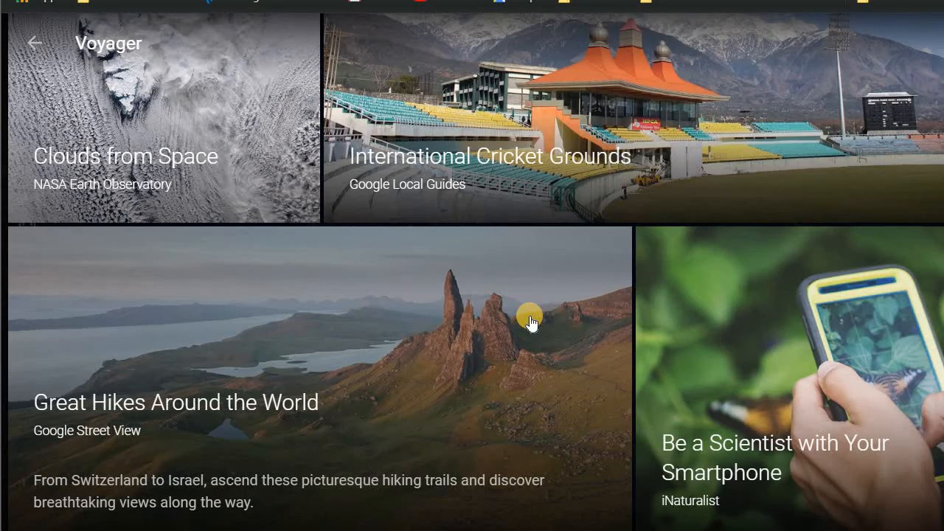
scroll(528, 315, "up", 10)
scroll(821, 248, "down", 5)
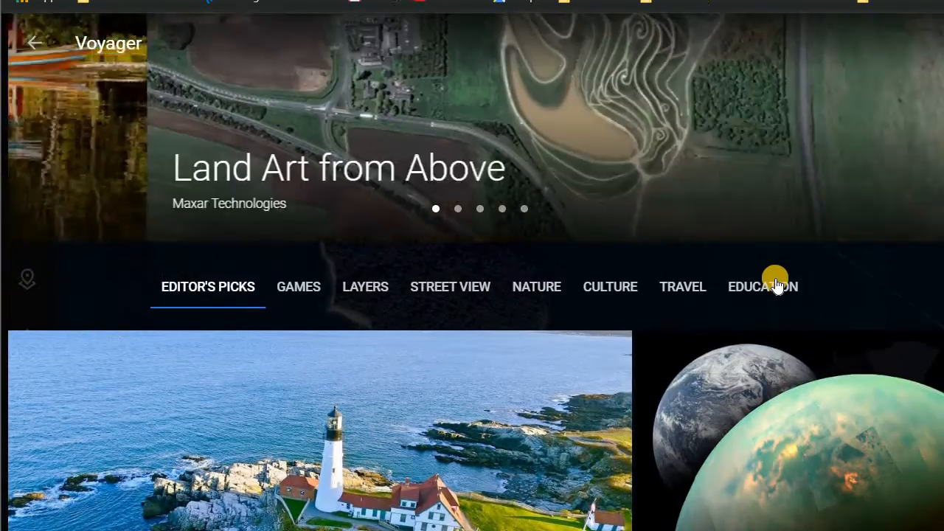
- Switch to the Education category in Voyager and browse its stories
left_click(776, 285)
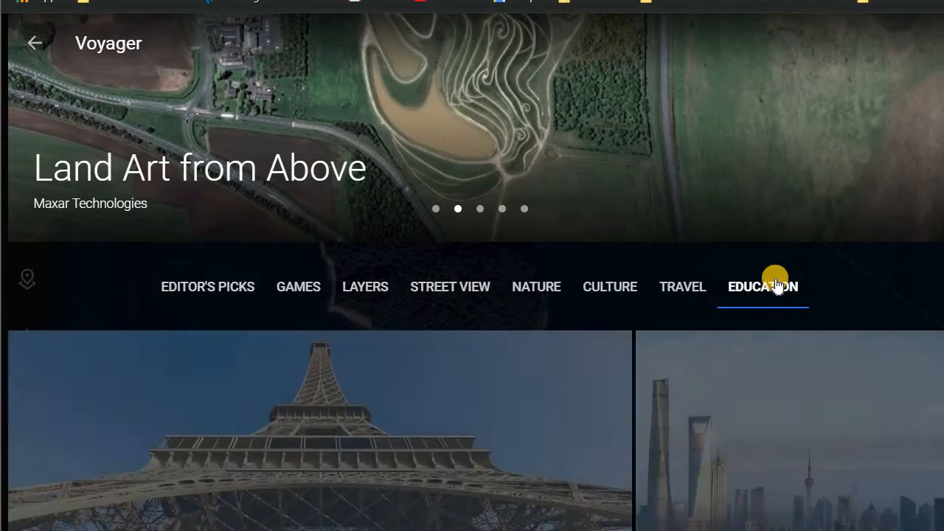
scroll(775, 284, "down", 5)
scroll(776, 284, "down", 5)
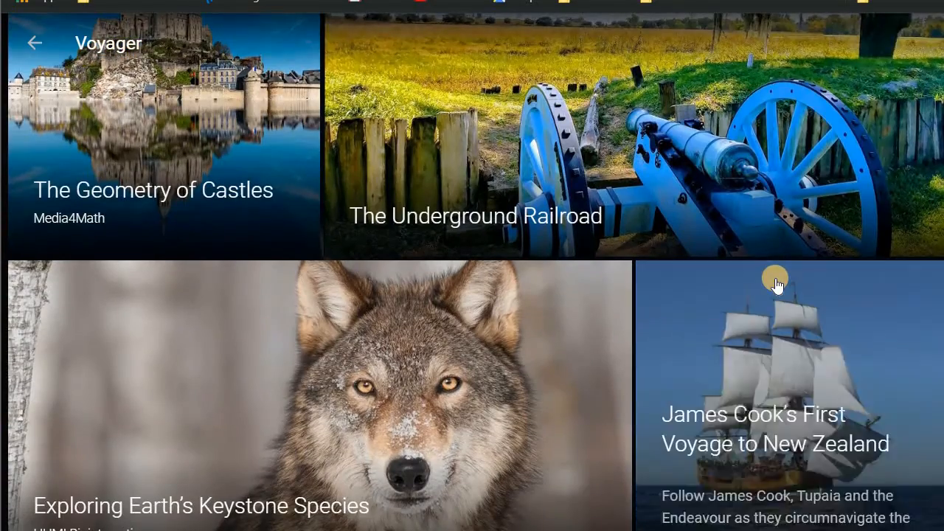
scroll(776, 284, "down", 1)
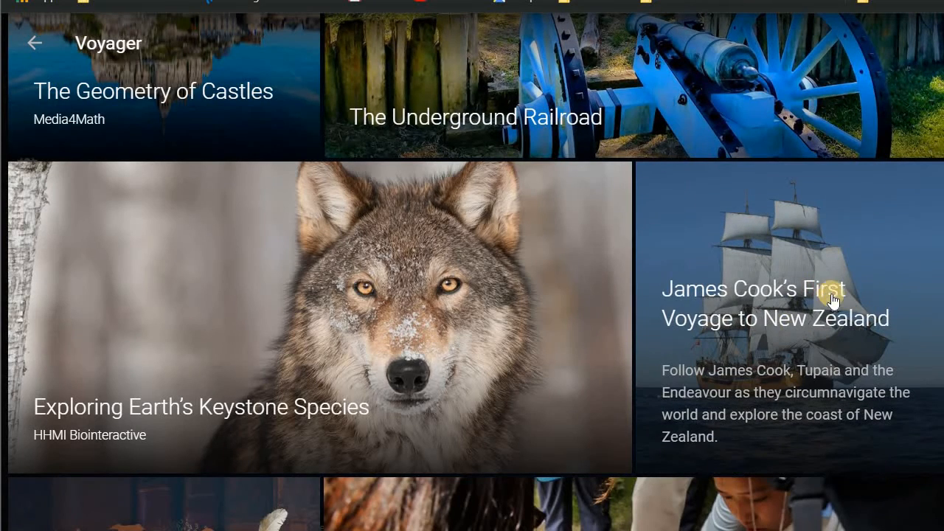
scroll(832, 304, "down", 2)
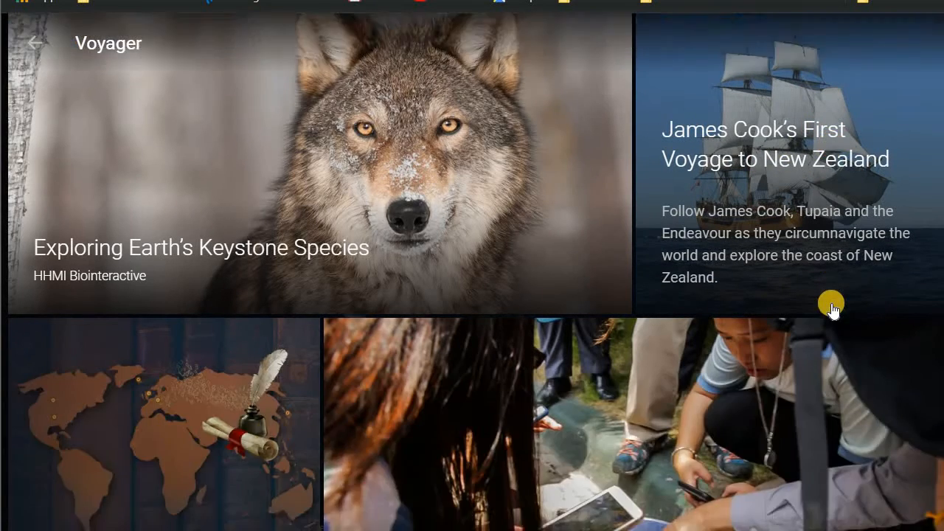
scroll(831, 303, "up", 1)
- Open the story James Cook's First Voyage to New Zealand, cast off, and advance to its second stop
left_click(831, 303)
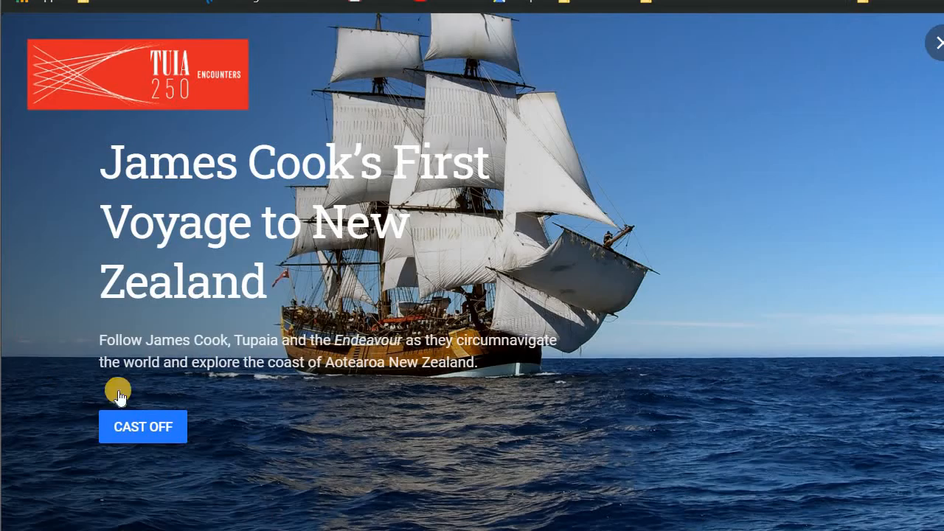
left_click(119, 425)
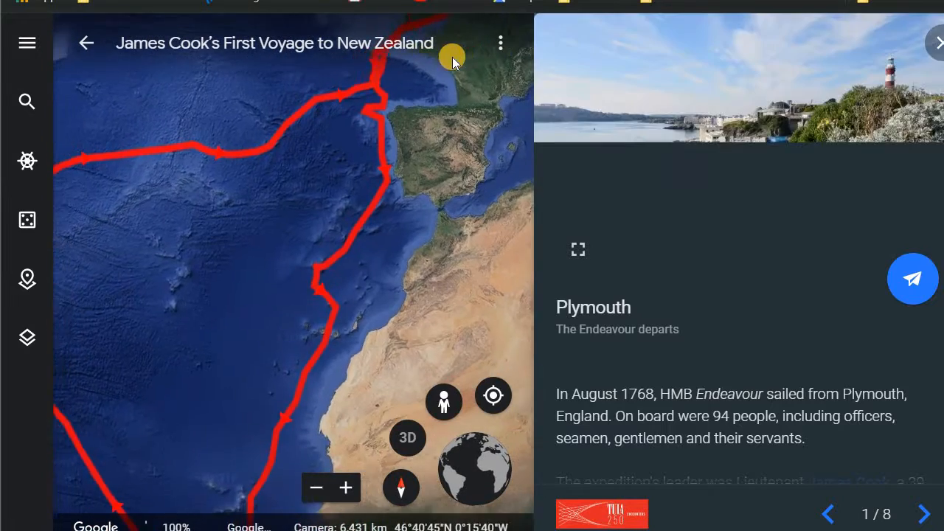
scroll(752, 385, "down", 3)
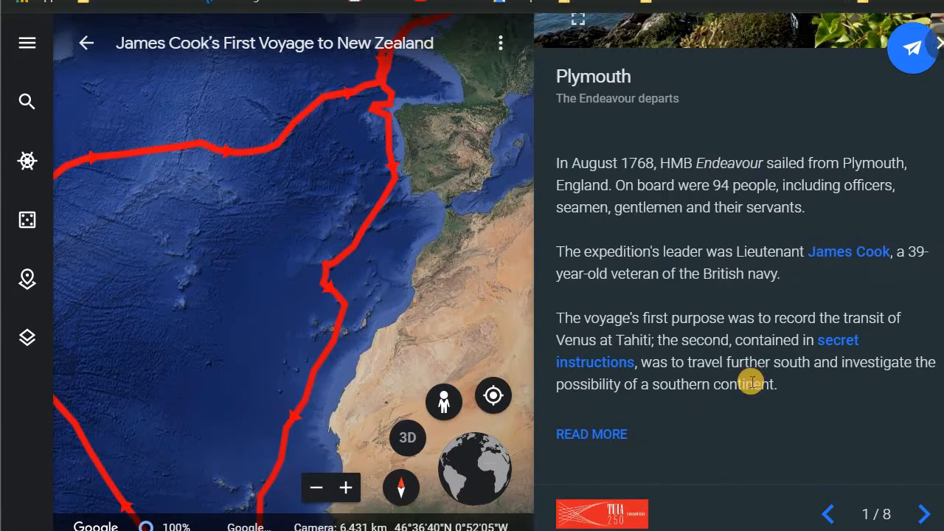
left_click(930, 516)
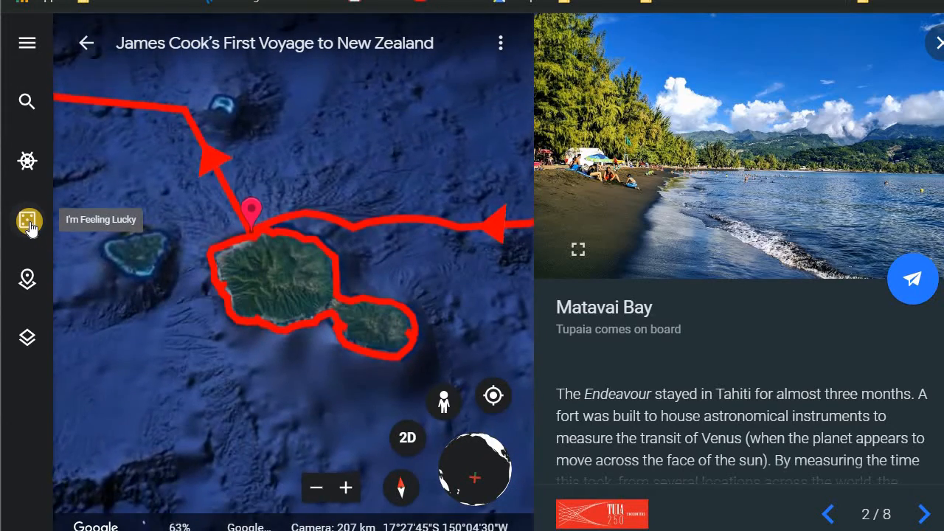
- Exit the story and Voyager to return to the map
left_click(86, 43)
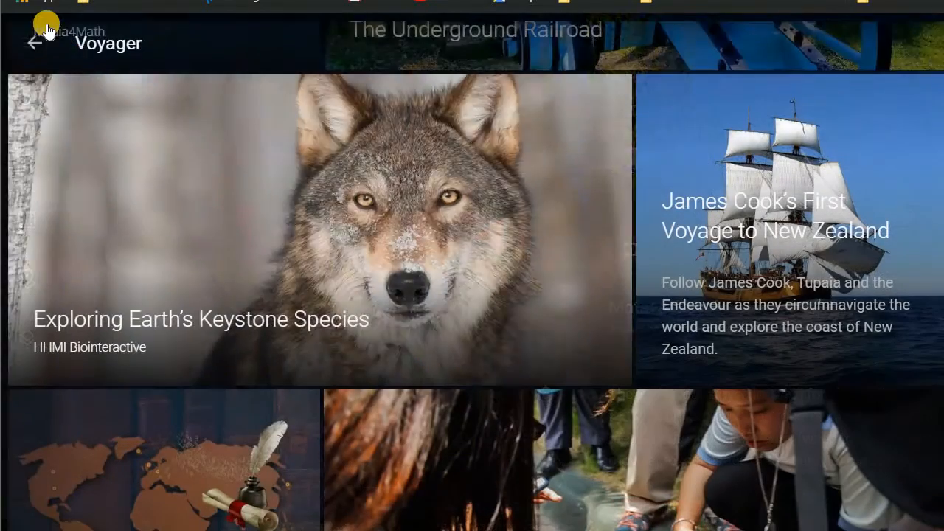
left_click(34, 43)
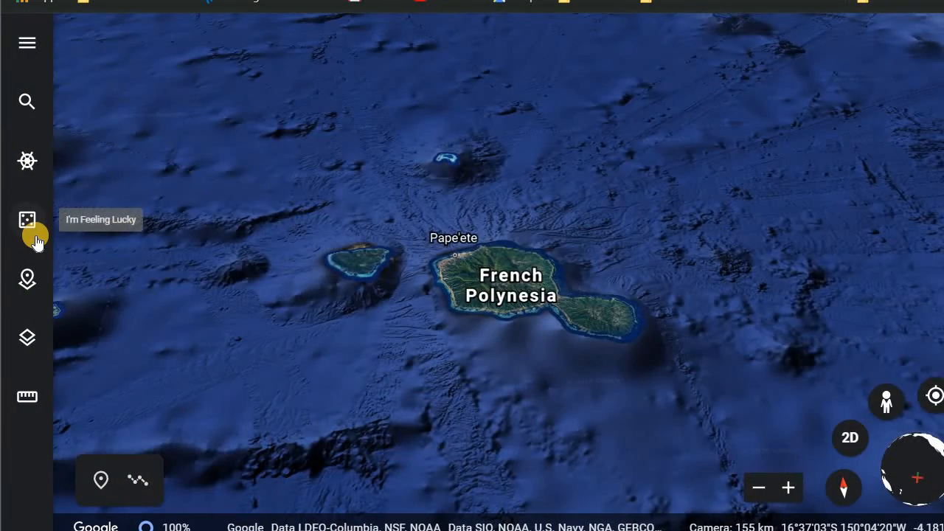
- Fly to a random place with I'm Feeling Lucky and zoom in and out around it
left_click(35, 239)
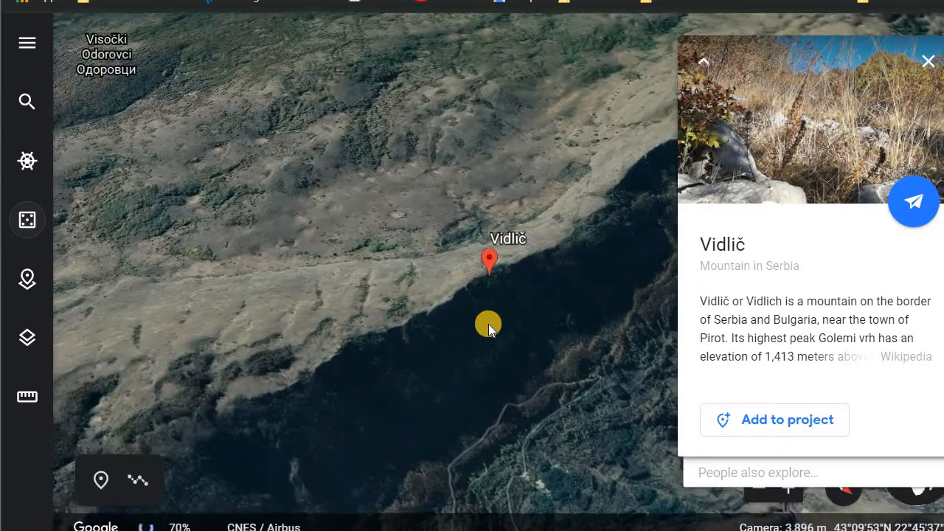
scroll(484, 327, "up", 3)
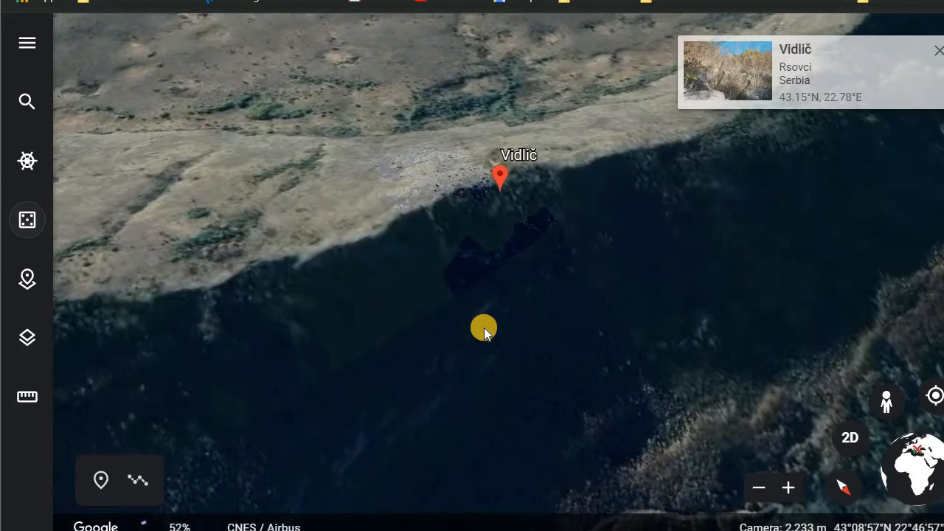
scroll(484, 327, "down", 3)
scroll(484, 327, "down", 2)
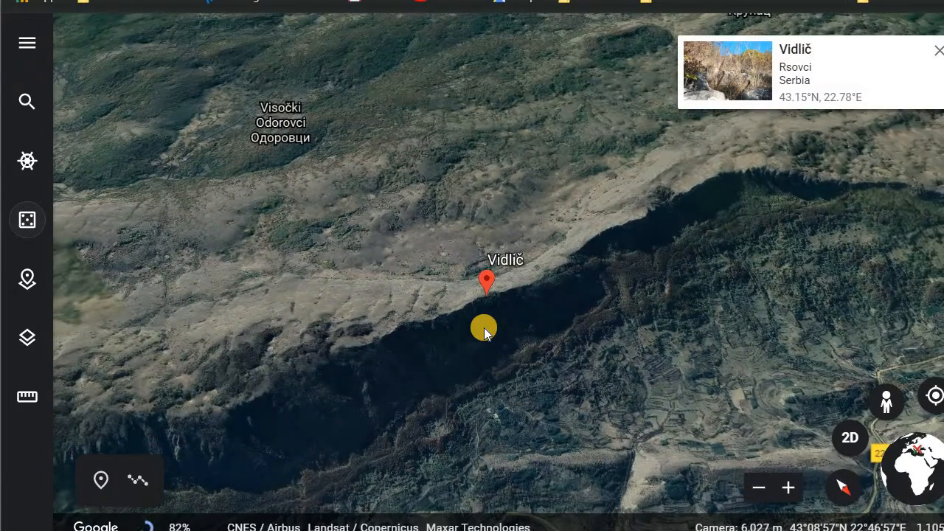
- Open Projects and create a new project in Google Drive
left_click(31, 282)
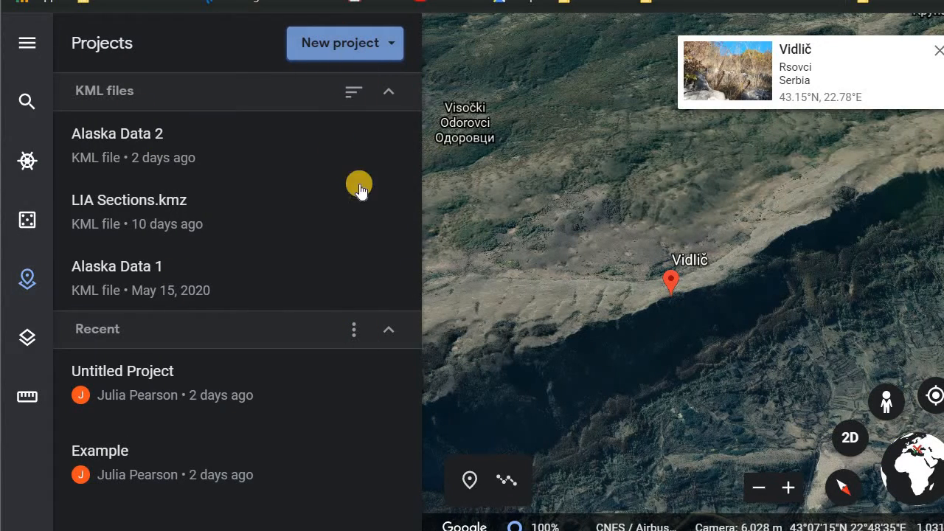
mouse_move(367, 396)
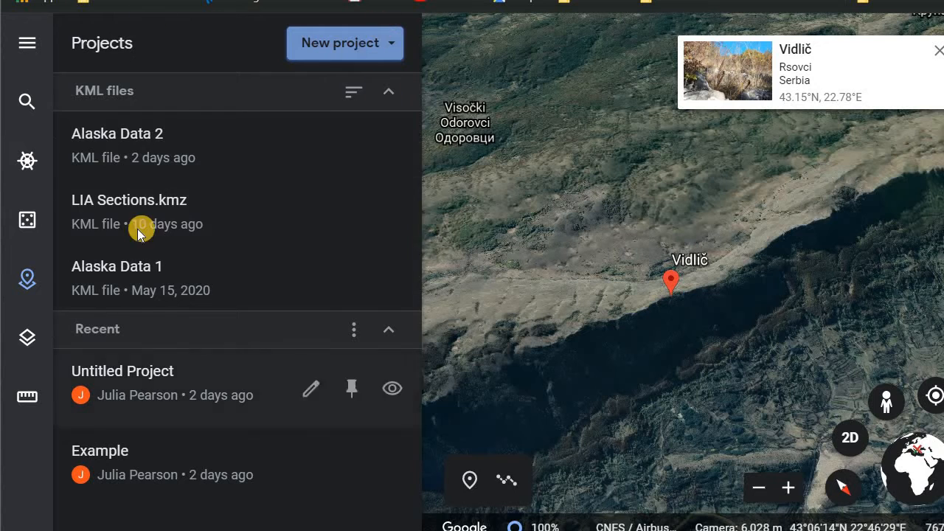
left_click(393, 43)
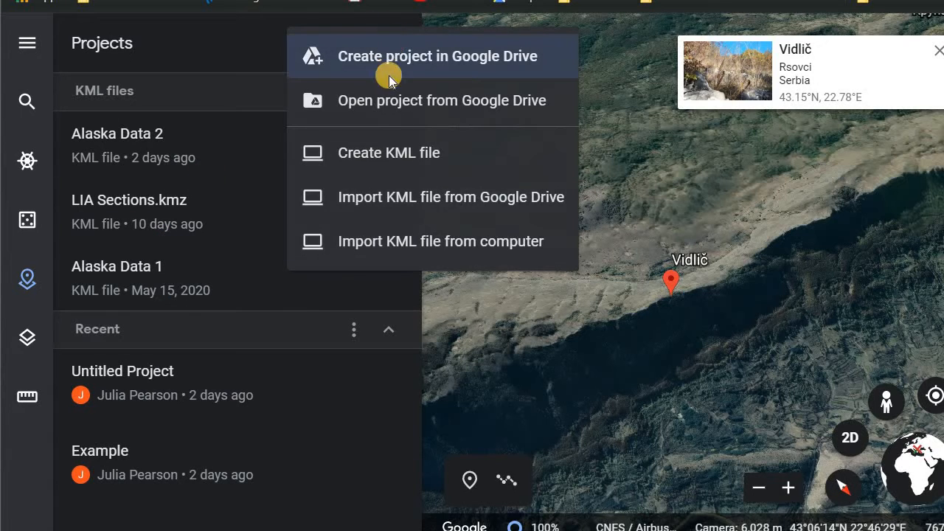
left_click(433, 65)
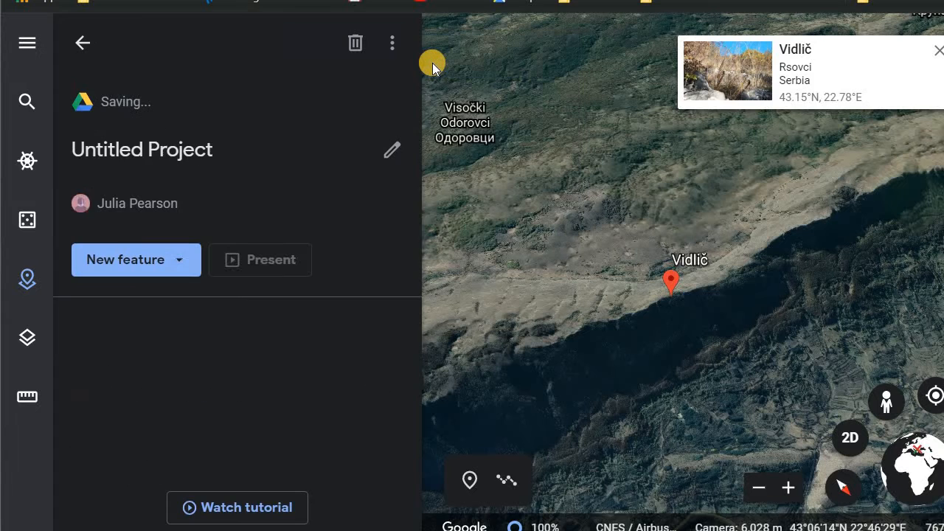
- Title the project Example Project 1 and give it the description "This is an example project!"
left_click(205, 149)
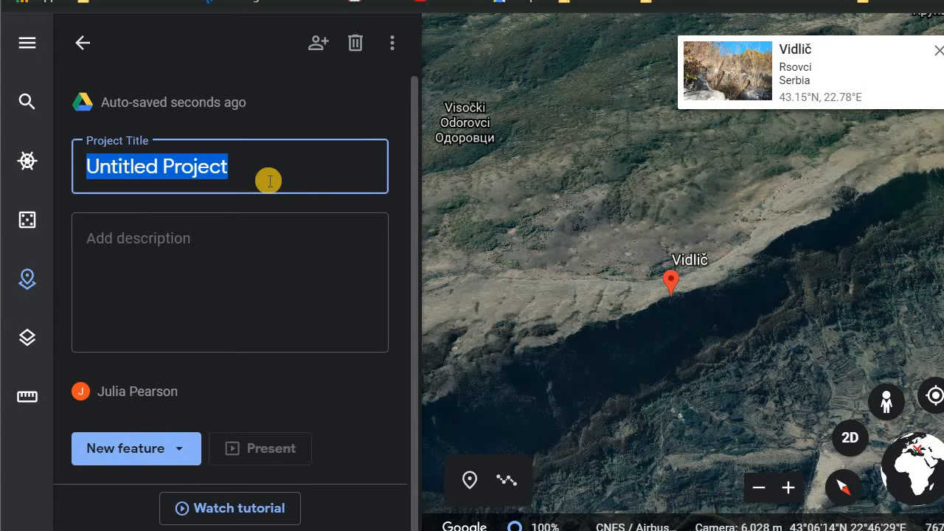
type("Examp")
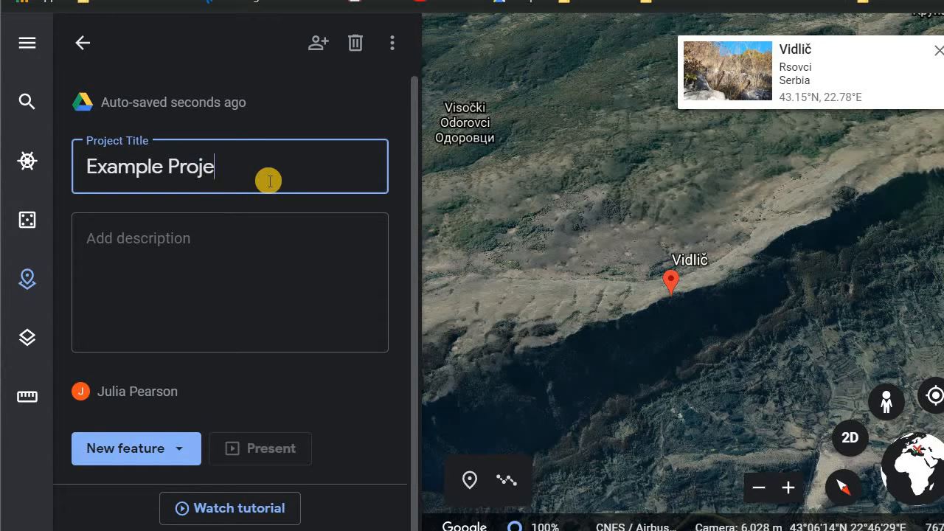
left_click(248, 258)
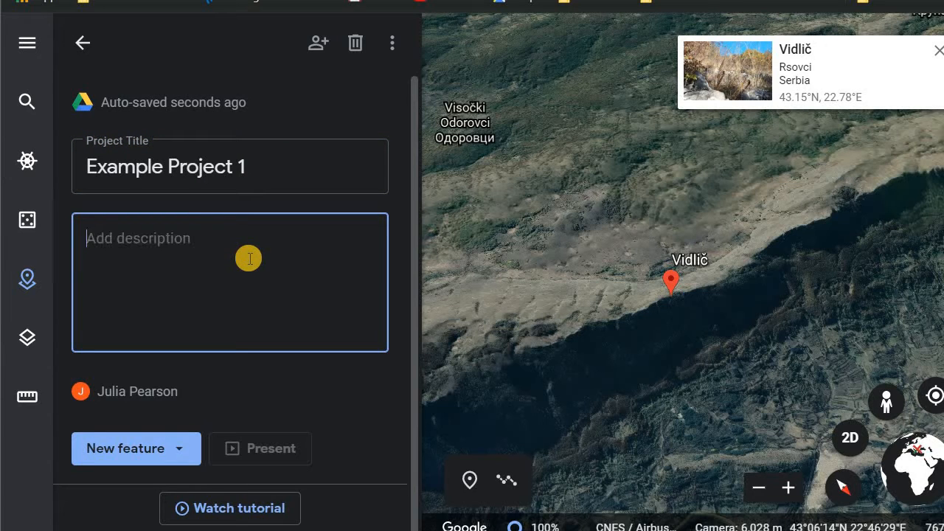
type("This is an example project!")
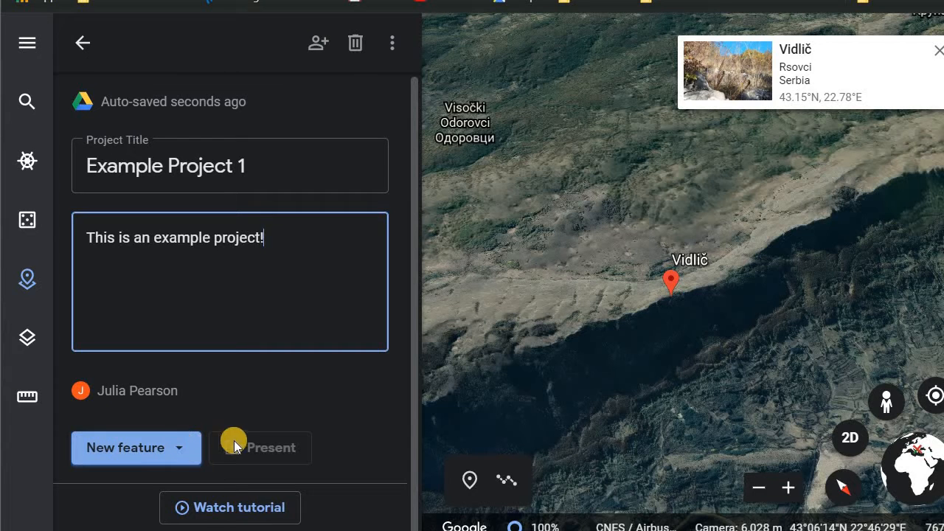
- Open the Map Style settings and switch the map style to Clean
left_click(393, 38)
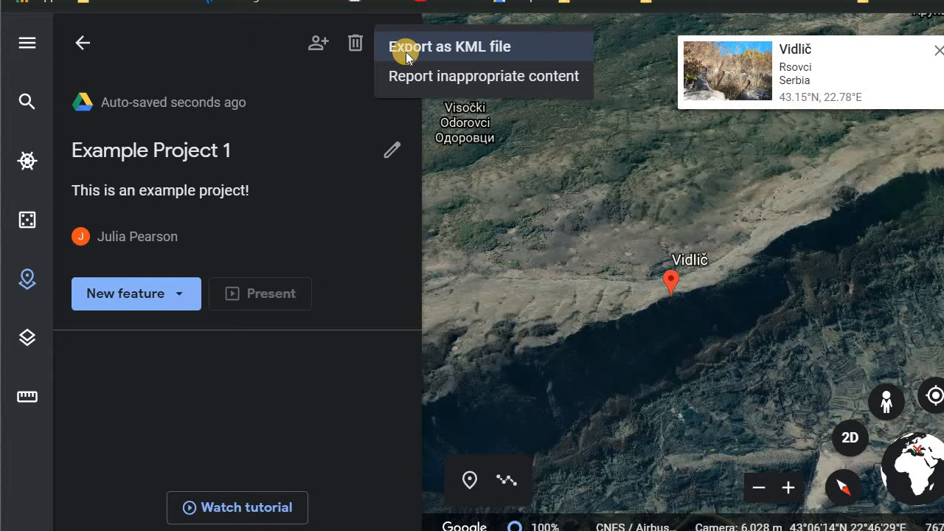
left_click(22, 344)
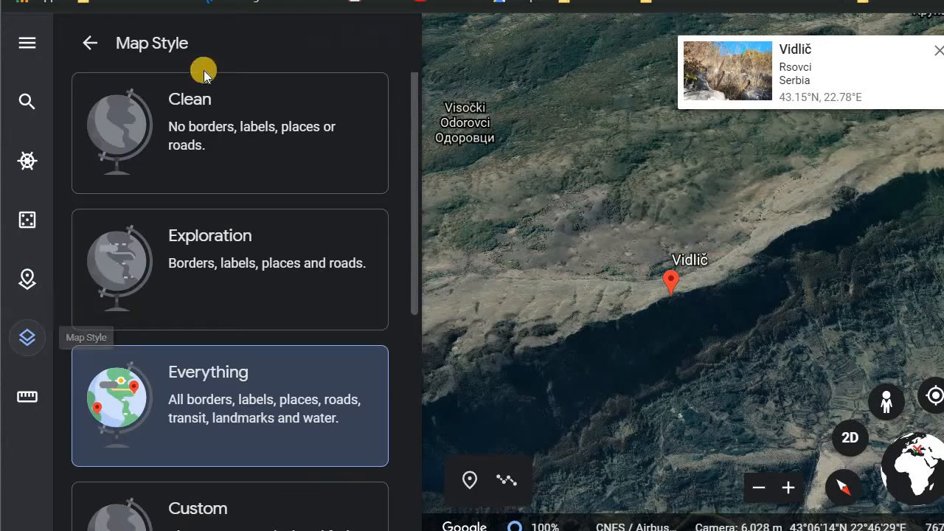
scroll(481, 361, "down", 5)
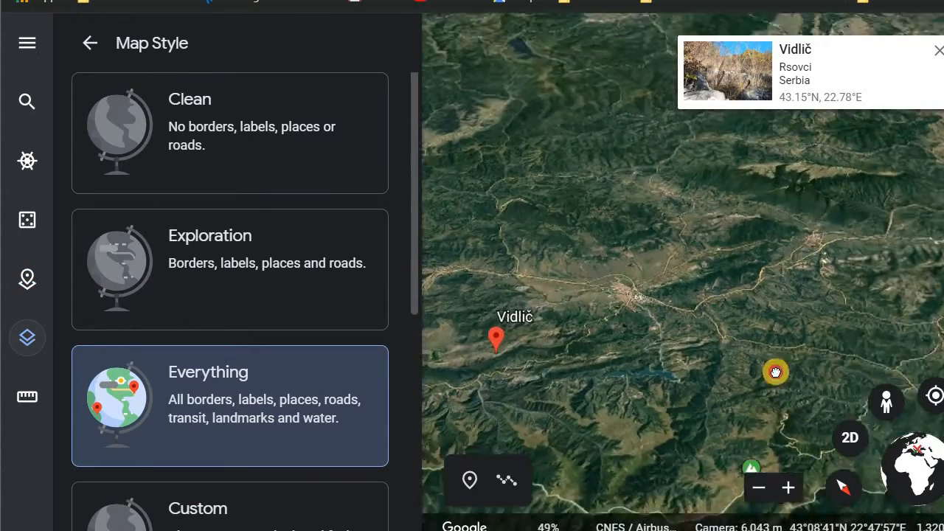
left_click_drag(775, 371, 768, 333)
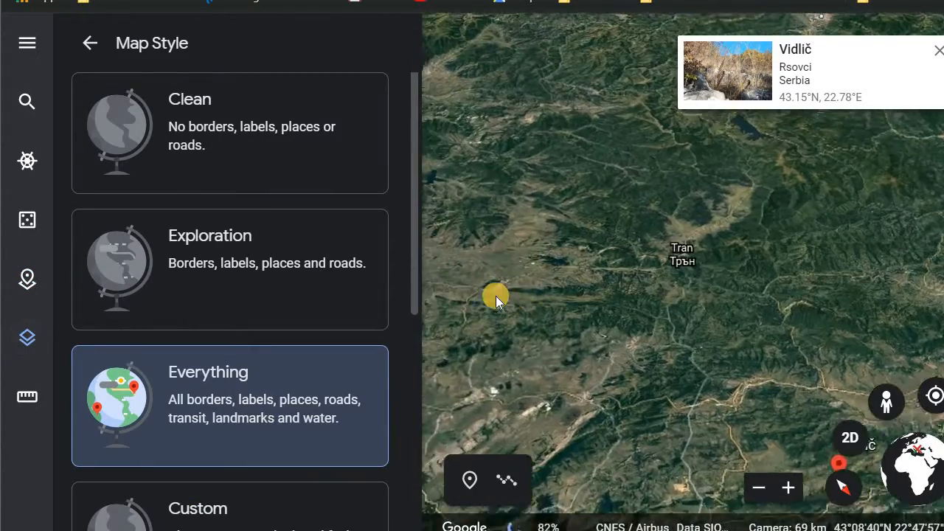
scroll(496, 295, "down", 3)
scroll(495, 296, "down", 5)
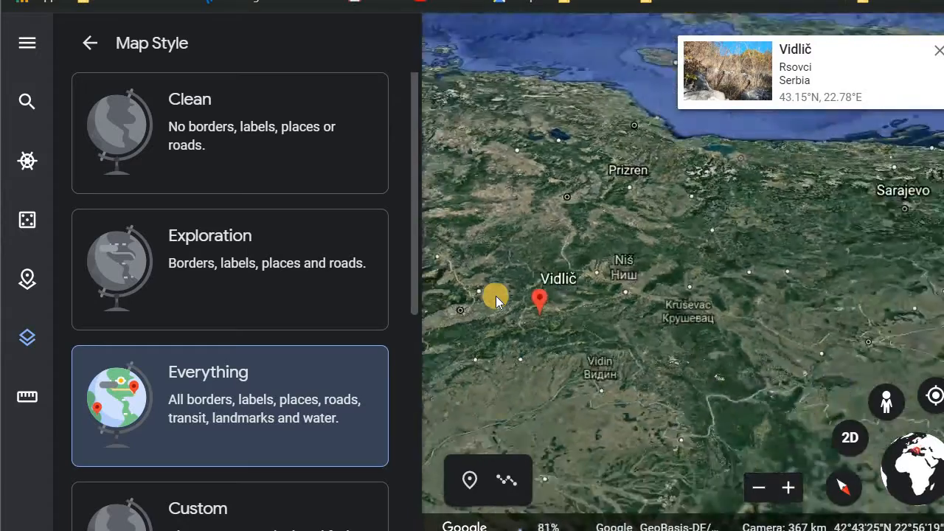
scroll(605, 313, "down", 4)
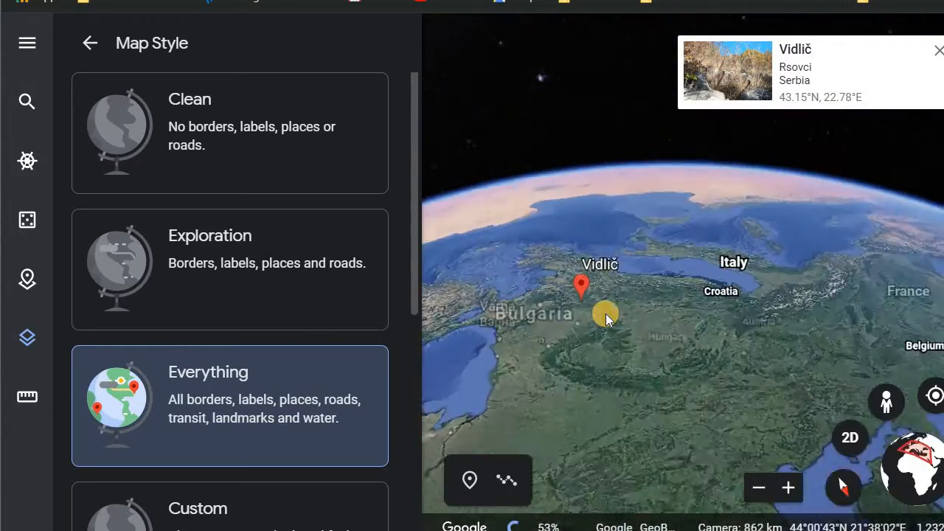
left_click_drag(605, 313, 567, 204)
left_click(841, 480)
left_click_drag(541, 131, 619, 328)
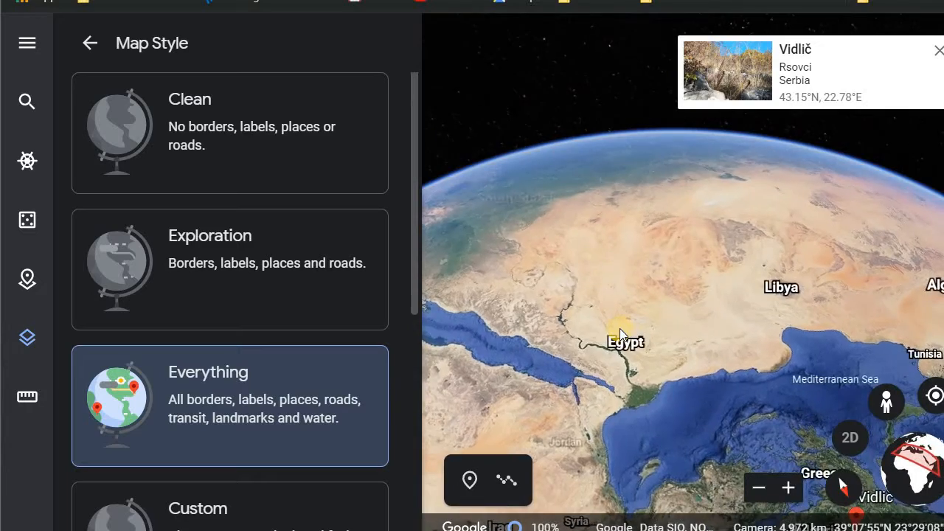
scroll(619, 328, "down", 3)
left_click_drag(742, 368, 602, 126)
left_click_drag(620, 183, 603, 221)
scroll(603, 221, "down", 5)
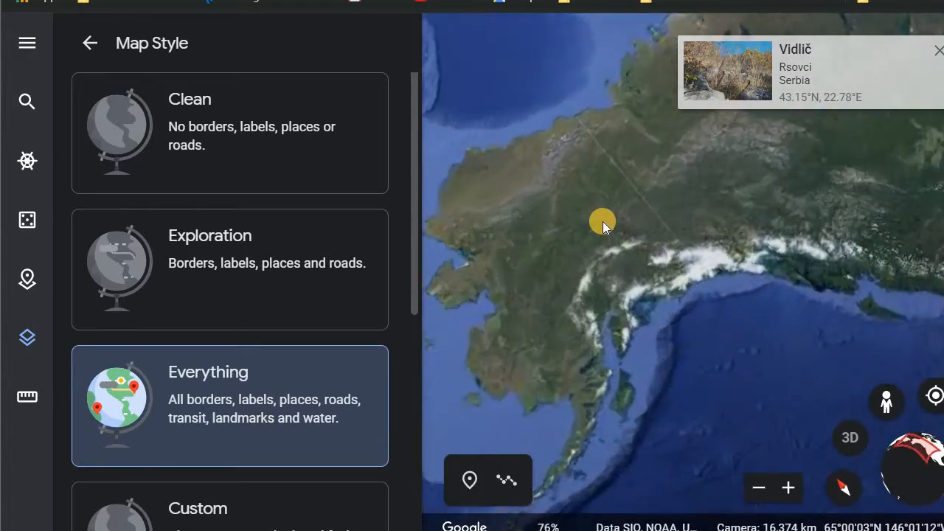
left_click(214, 152)
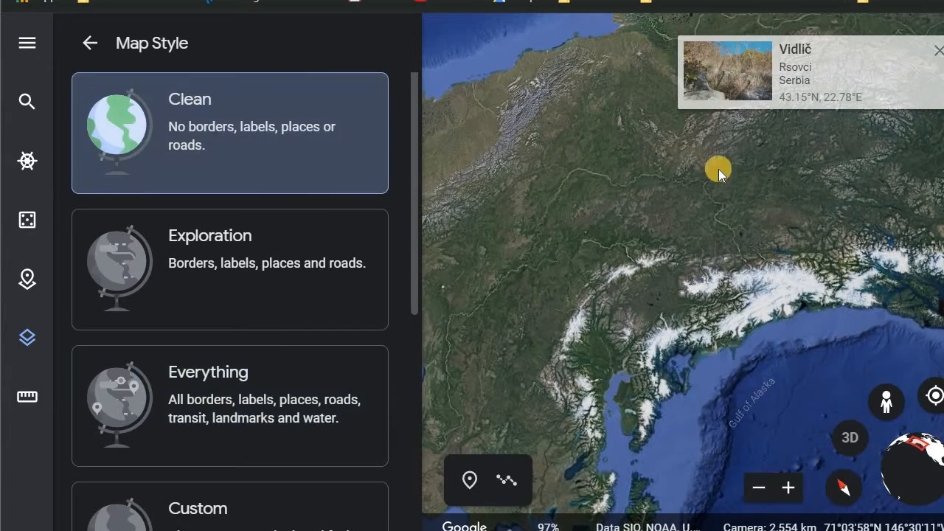
- Switch the map style to Exploration
left_click_drag(728, 372, 723, 310)
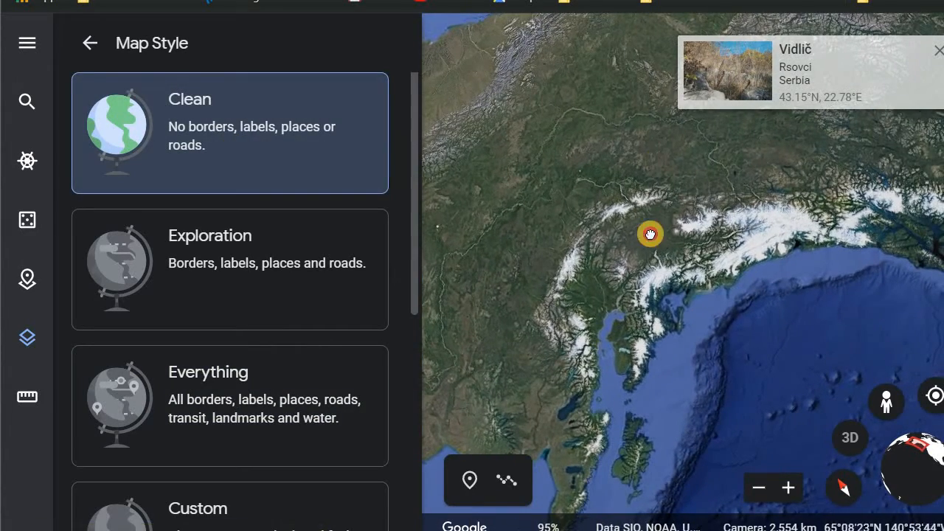
left_click_drag(649, 231, 623, 276)
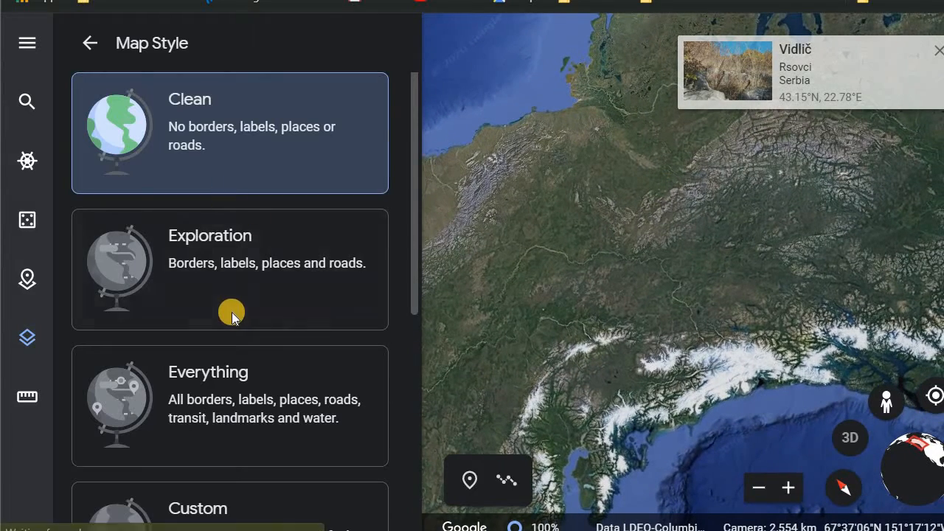
left_click(231, 312)
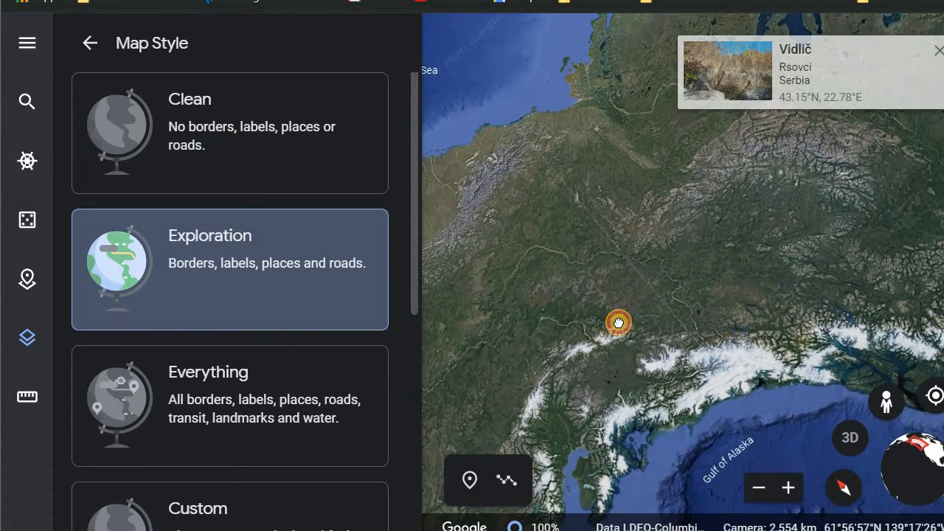
- Zoom in on Fairbanks, Alaska to examine the Exploration style's labels and roads
left_click_drag(617, 322, 714, 157)
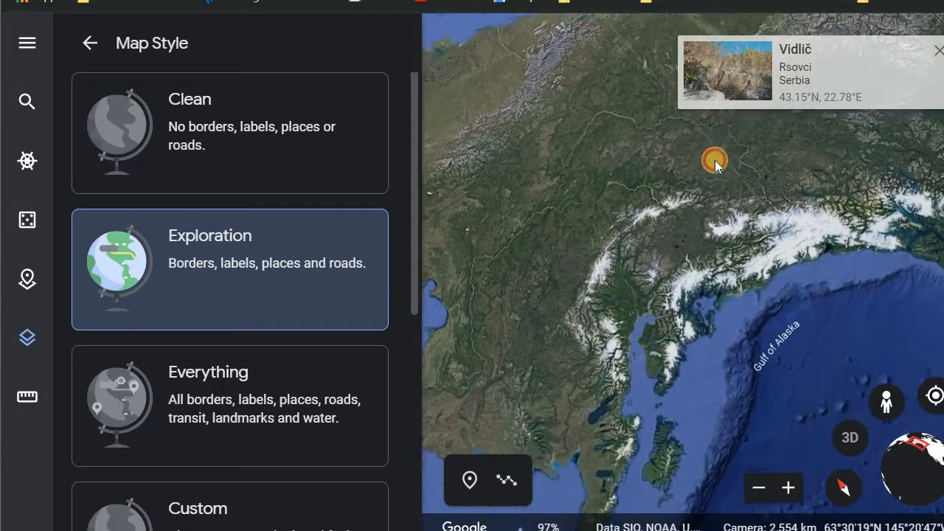
scroll(585, 192, "up", 5)
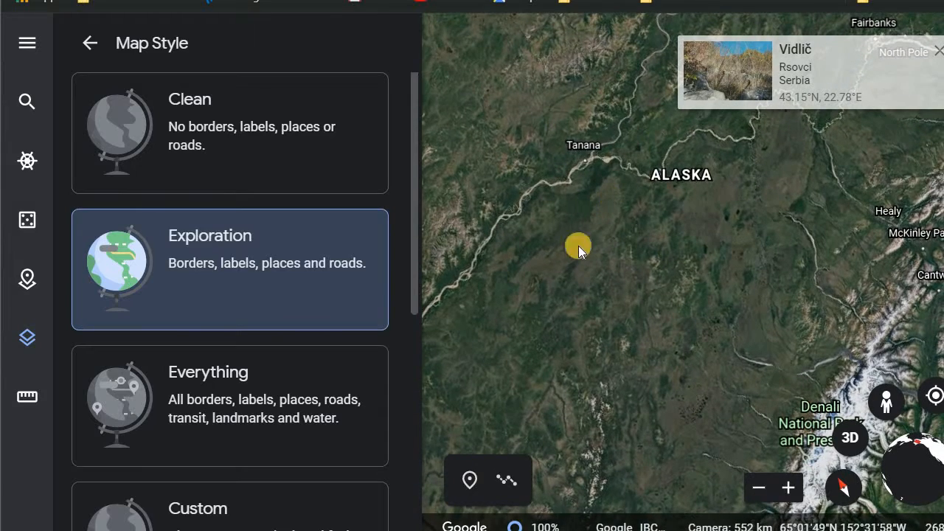
left_click_drag(726, 317, 651, 249)
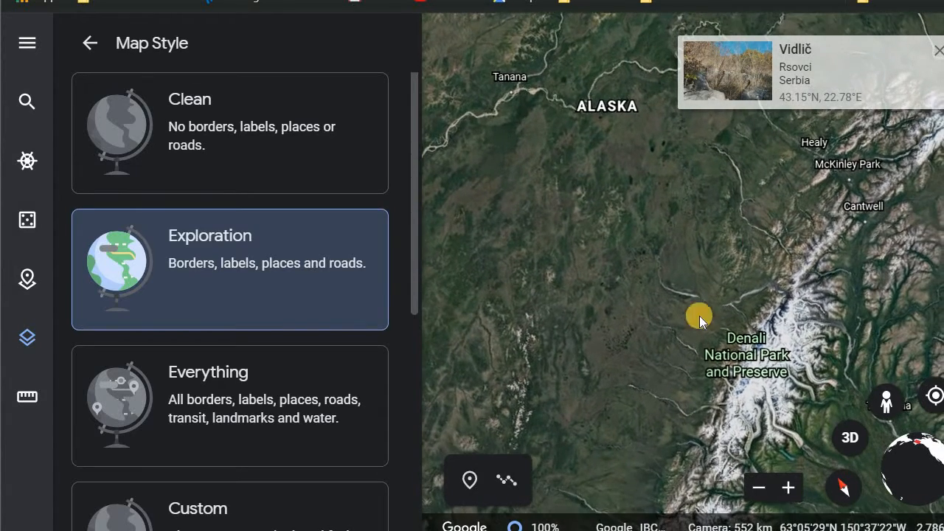
left_click_drag(545, 391, 512, 478)
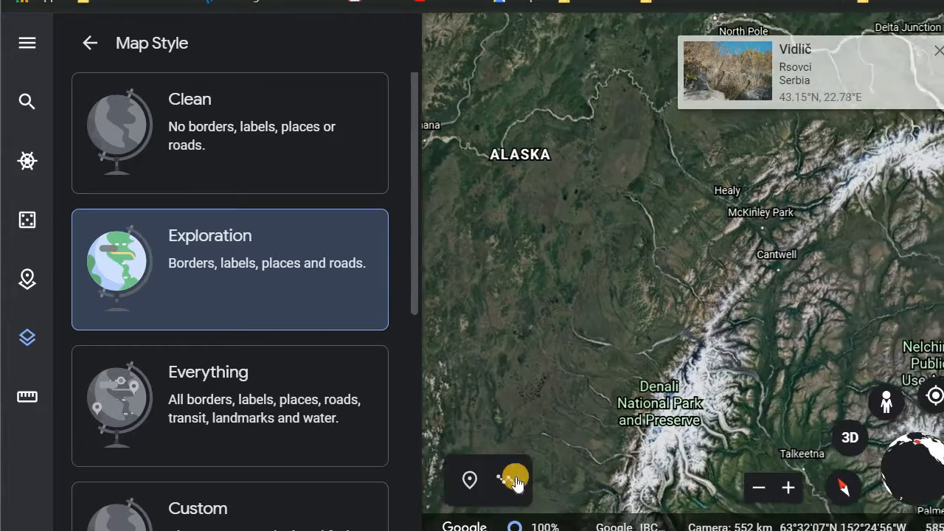
left_click_drag(740, 239, 683, 303)
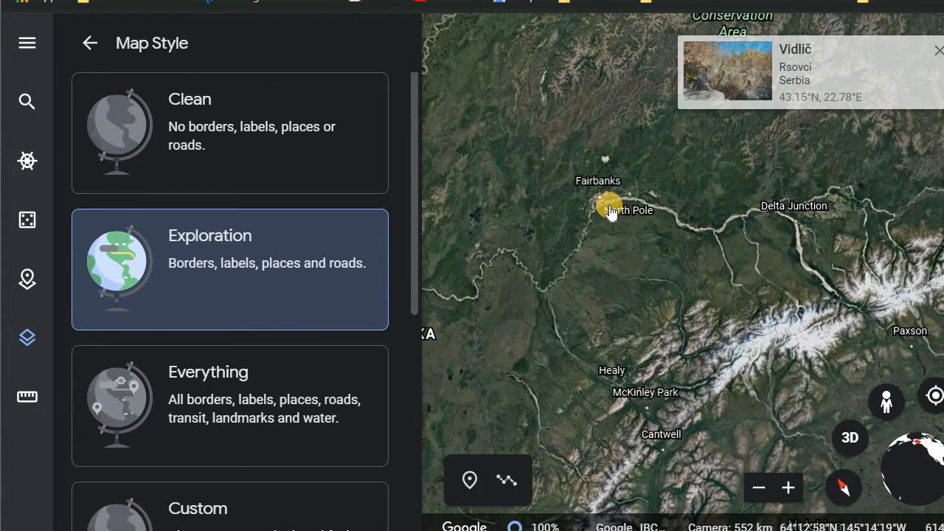
scroll(610, 212, "up", 5)
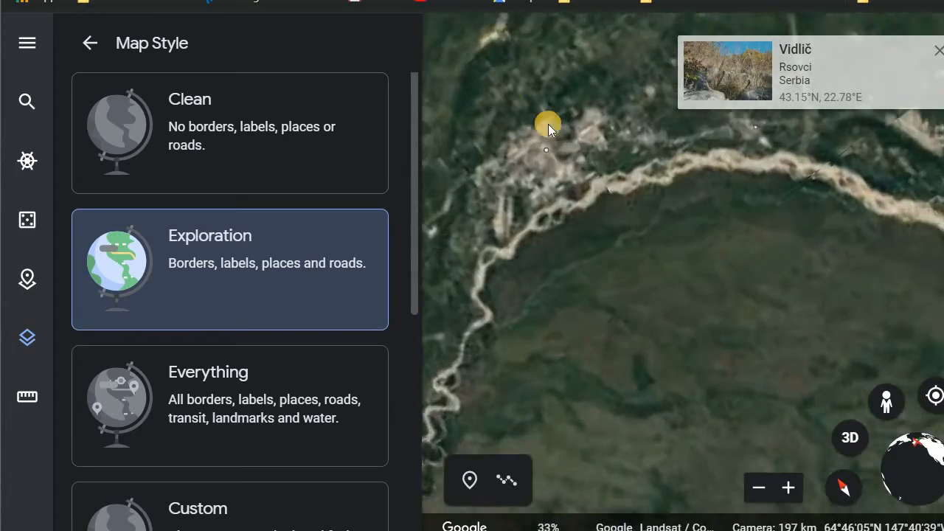
scroll(632, 208, "up", 3)
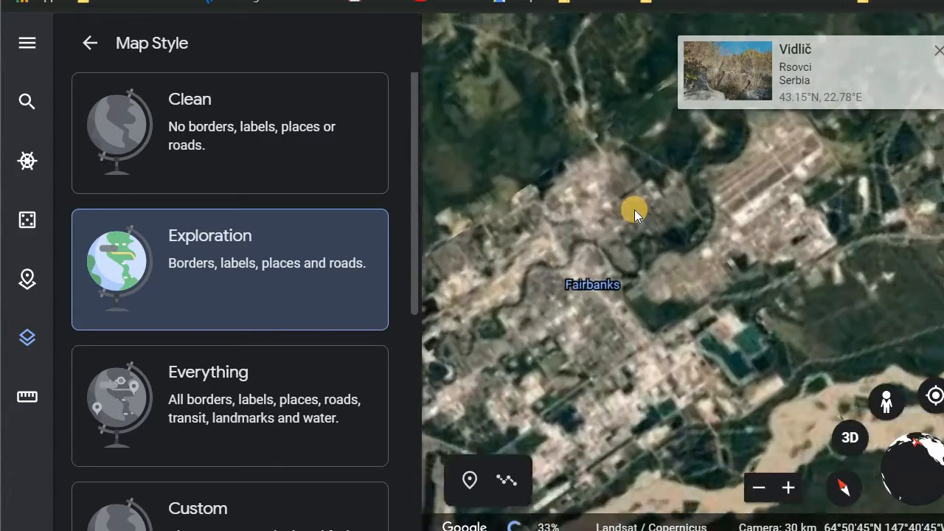
scroll(634, 210, "up", 3)
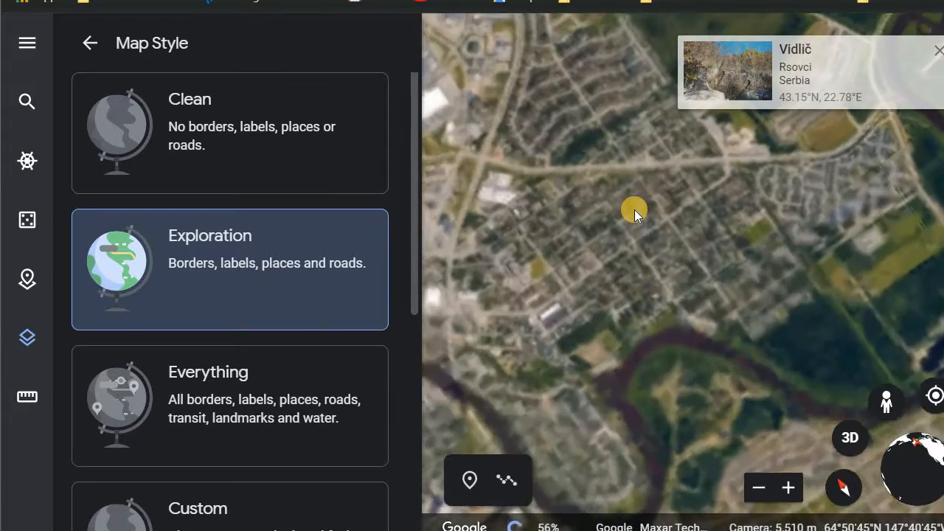
scroll(634, 209, "up", 3)
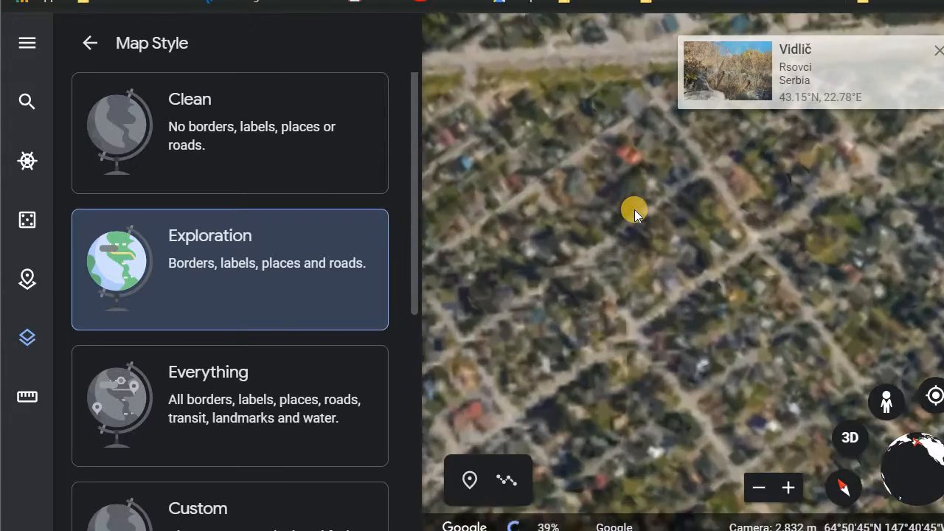
scroll(634, 209, "up", 2)
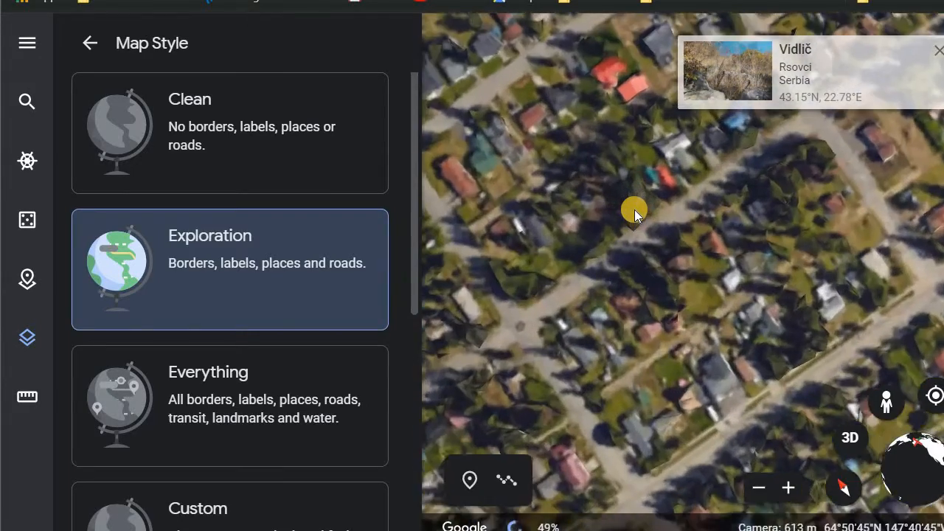
scroll(634, 209, "down", 1)
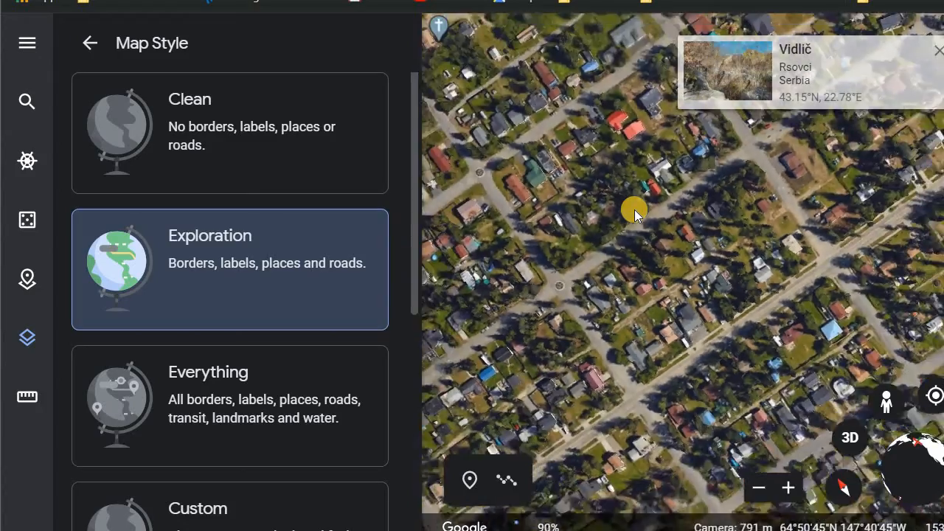
scroll(634, 209, "down", 3)
scroll(634, 210, "up", 1)
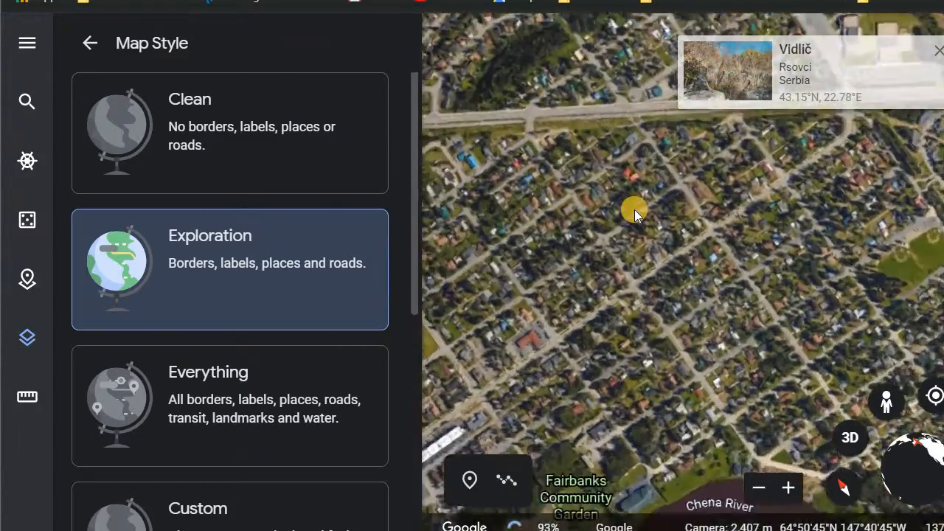
- Switch the map style to Everything
scroll(634, 209, "up", 2)
scroll(634, 210, "down", 2)
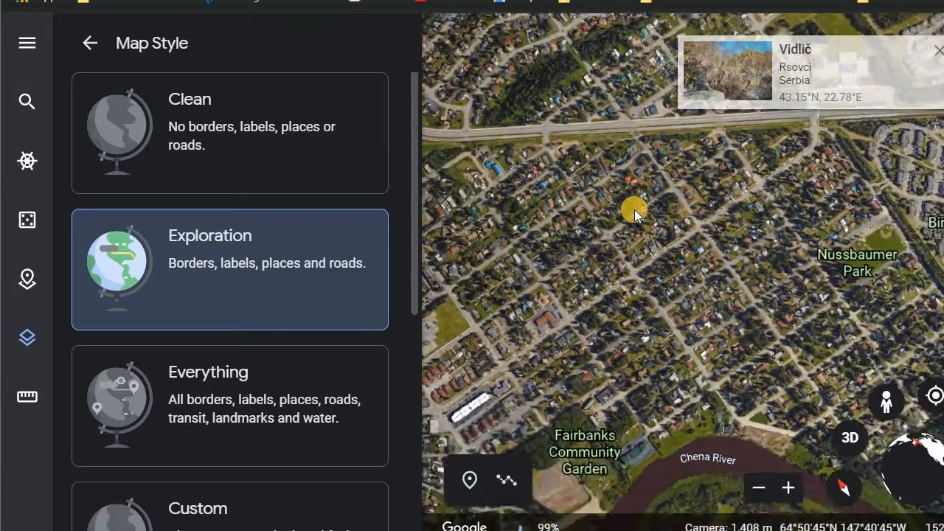
scroll(634, 209, "down", 2)
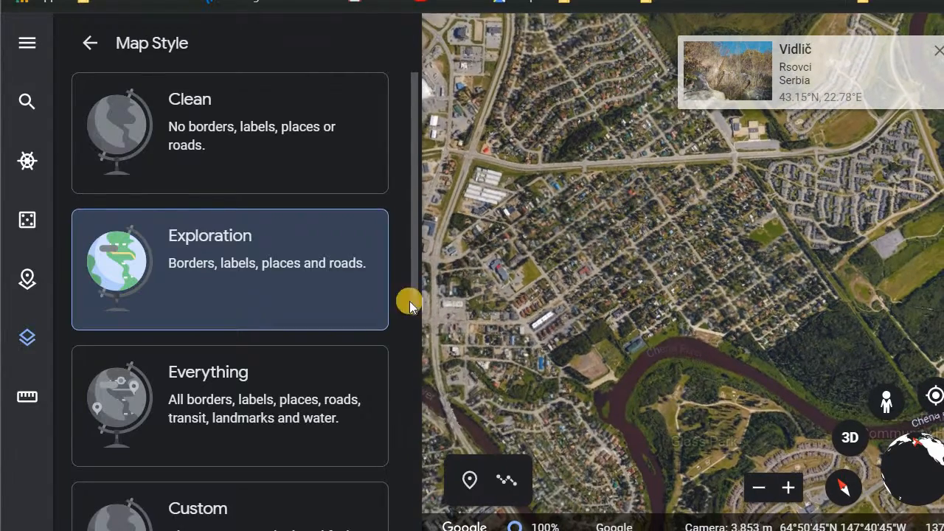
left_click(328, 434)
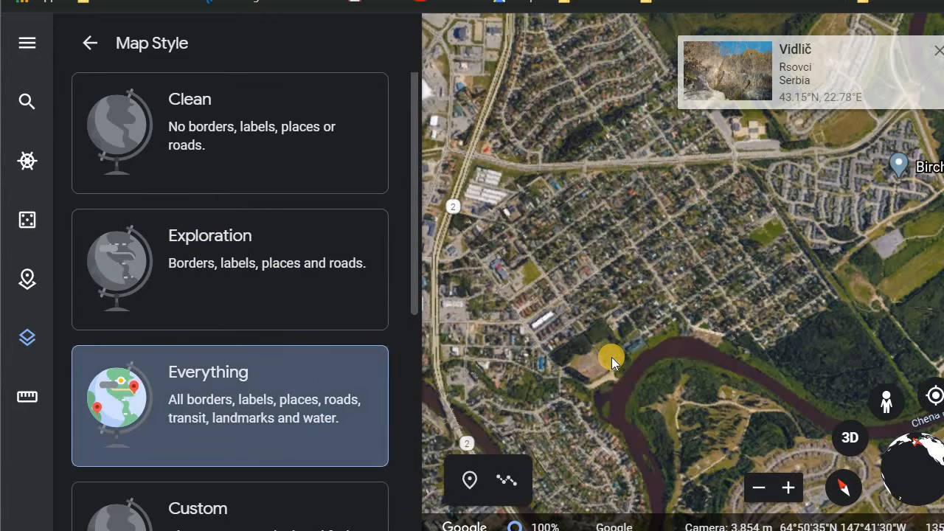
scroll(611, 357, "down", 3)
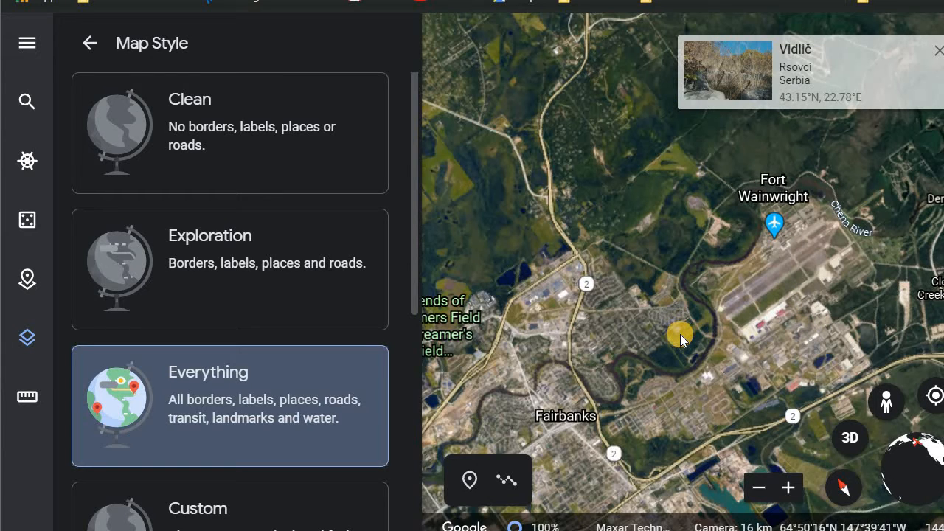
- Close the photo card and switch the map style to Custom
left_click(938, 49)
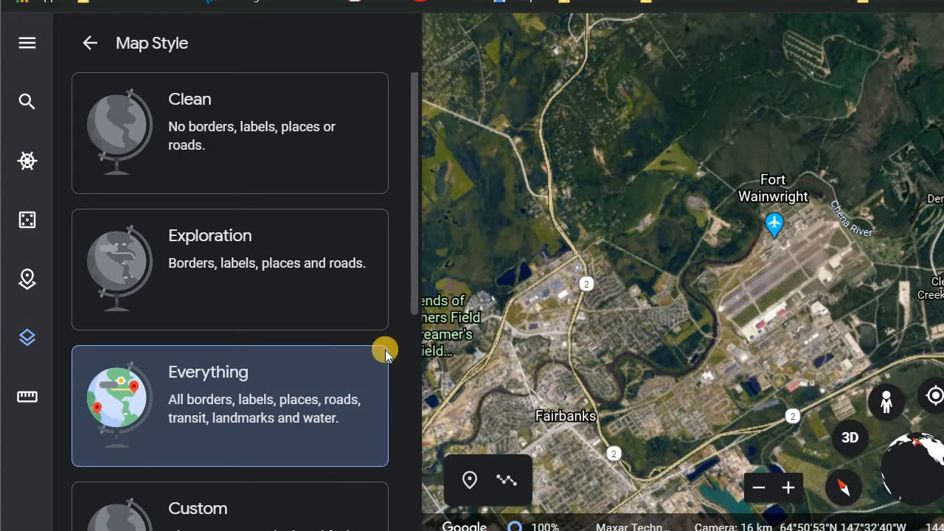
scroll(328, 396, "down", 4)
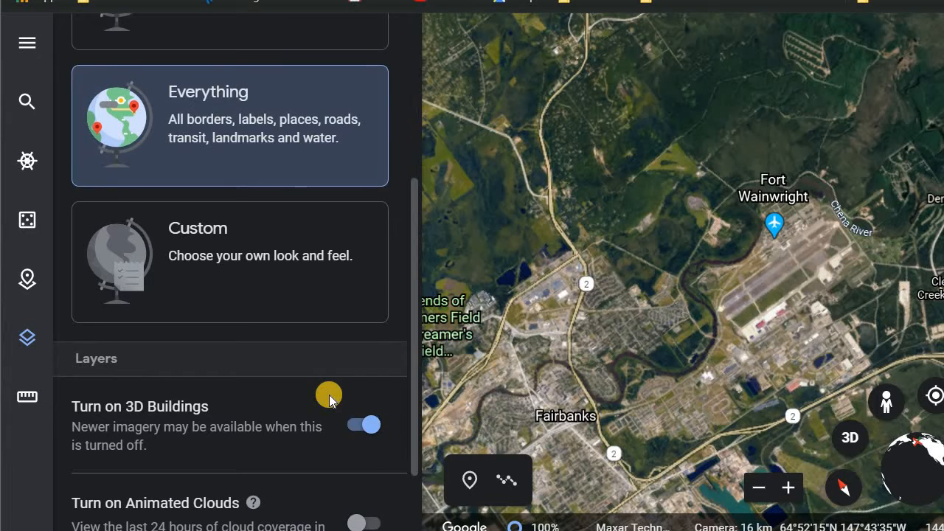
left_click(325, 296)
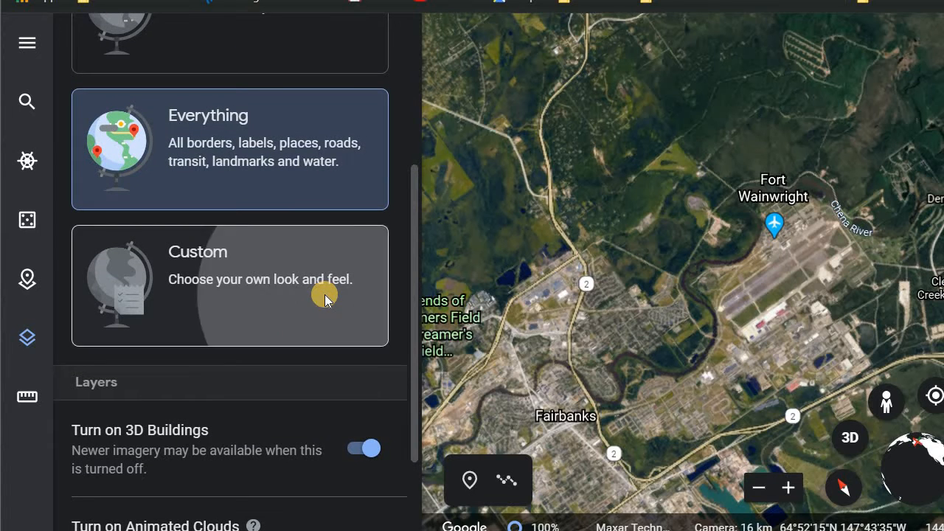
- Expand the Roads category and enable Highways, Arterial roads and Local roads in the custom style
scroll(285, 359, "down", 3)
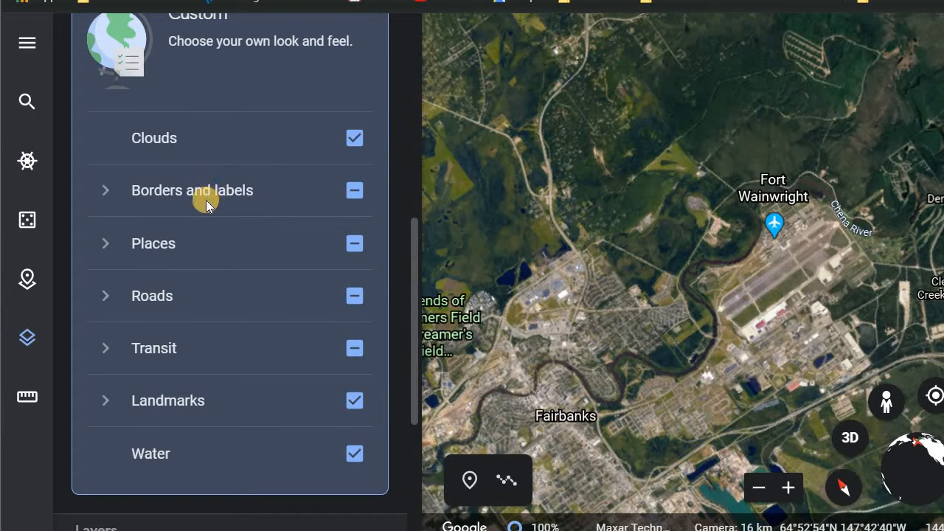
left_click(122, 301)
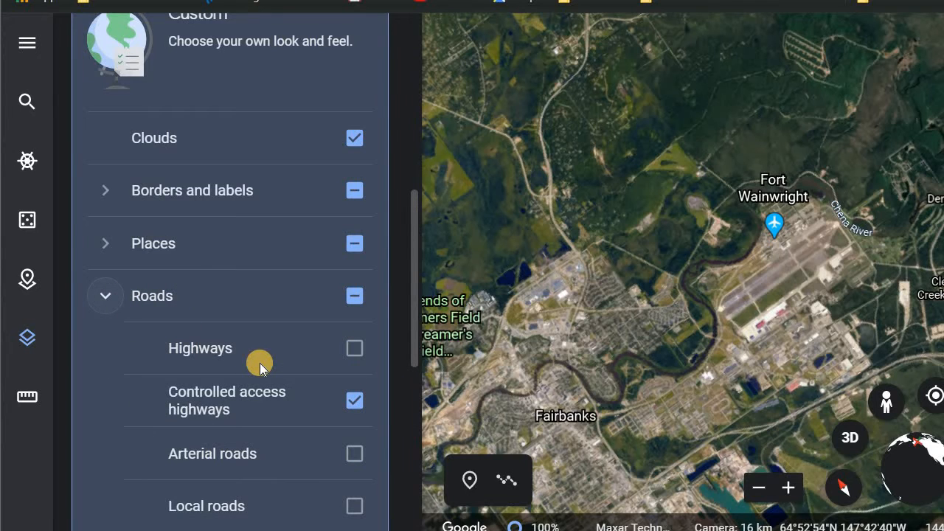
scroll(259, 363, "down", 1)
left_click(354, 368)
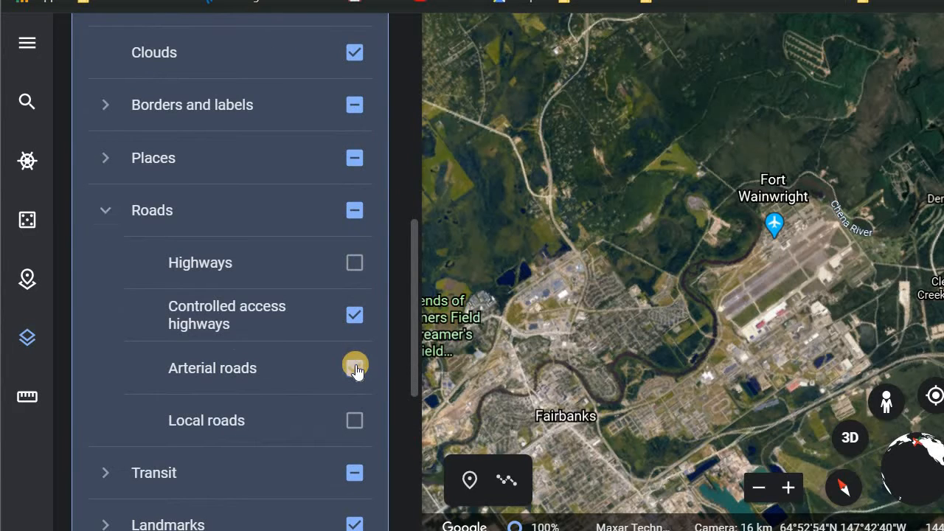
left_click(356, 262)
left_click(355, 367)
left_click(357, 429)
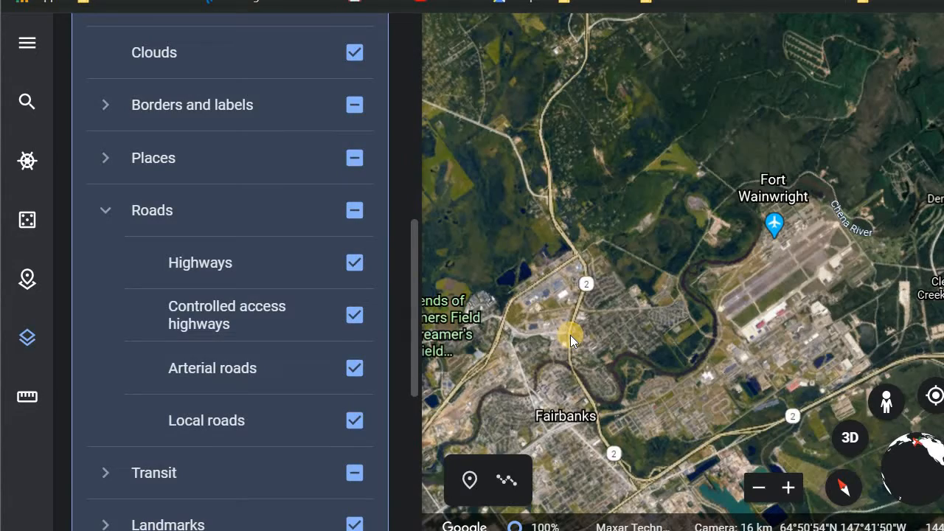
- Zoom in on Fairbanks streets to examine the road labels shown by the custom style
scroll(570, 334, "up", 3)
scroll(570, 335, "up", 5)
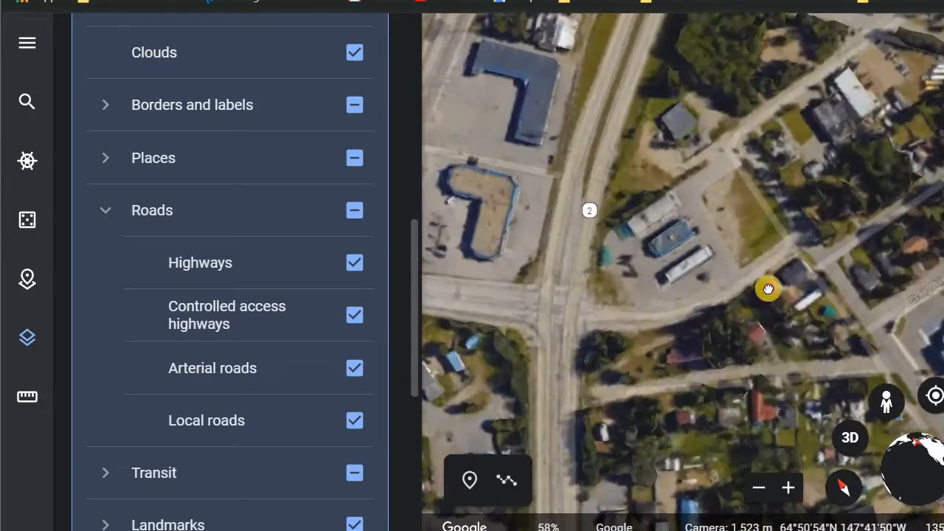
left_click_drag(767, 289, 541, 347)
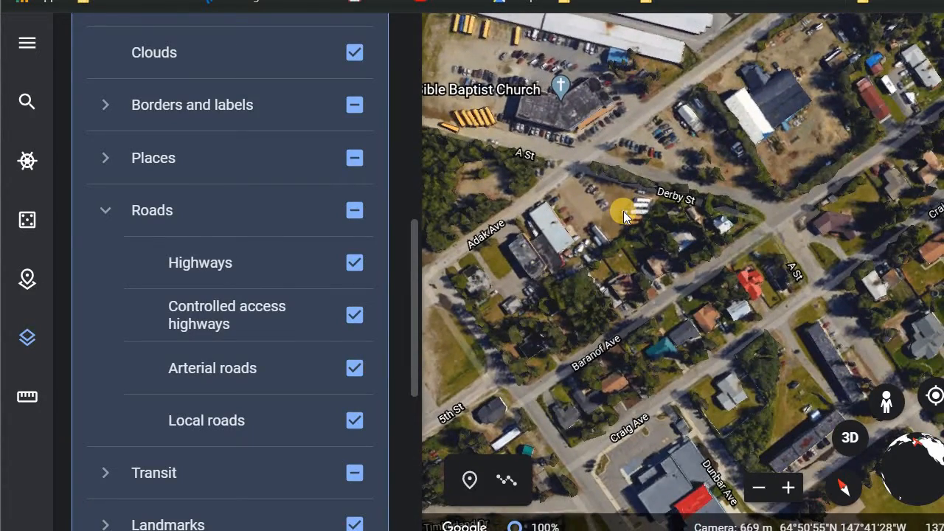
scroll(623, 211, "down", 5)
scroll(585, 213, "down", 10)
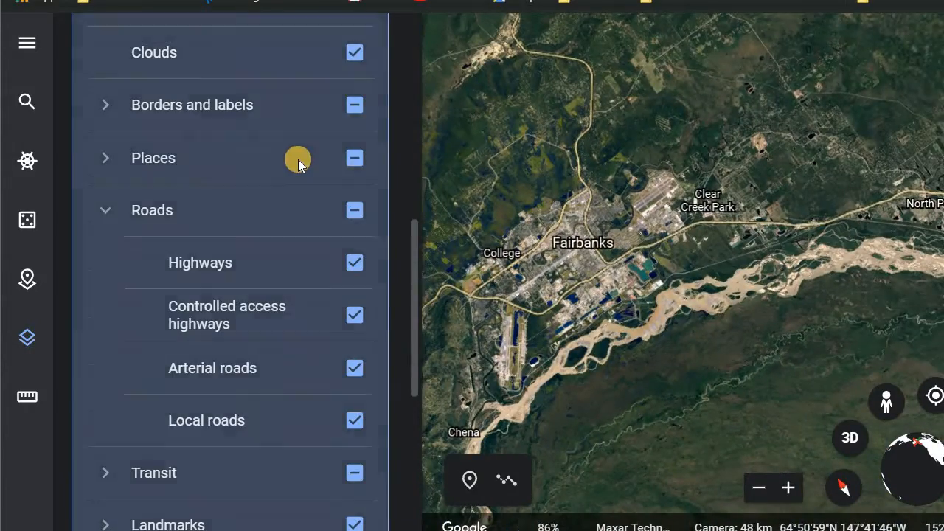
scroll(298, 159, "up", 6)
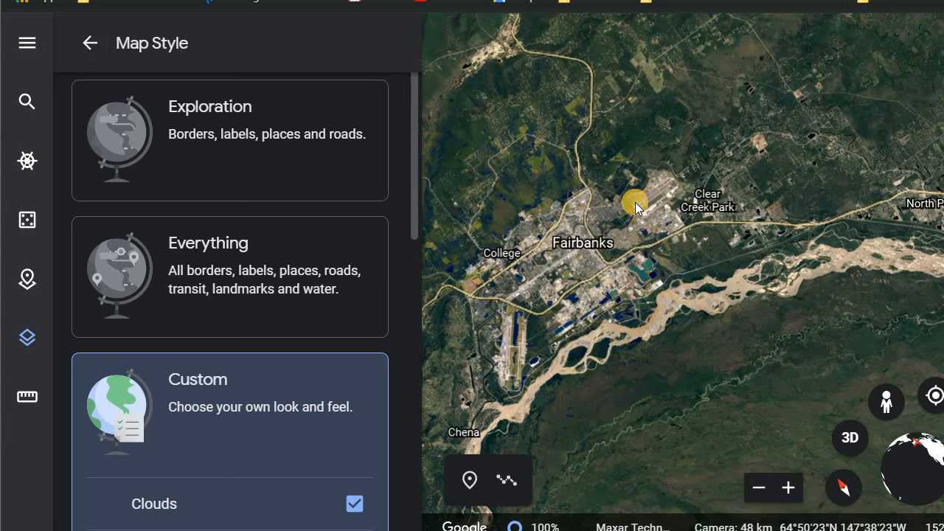
scroll(635, 202, "down", 5)
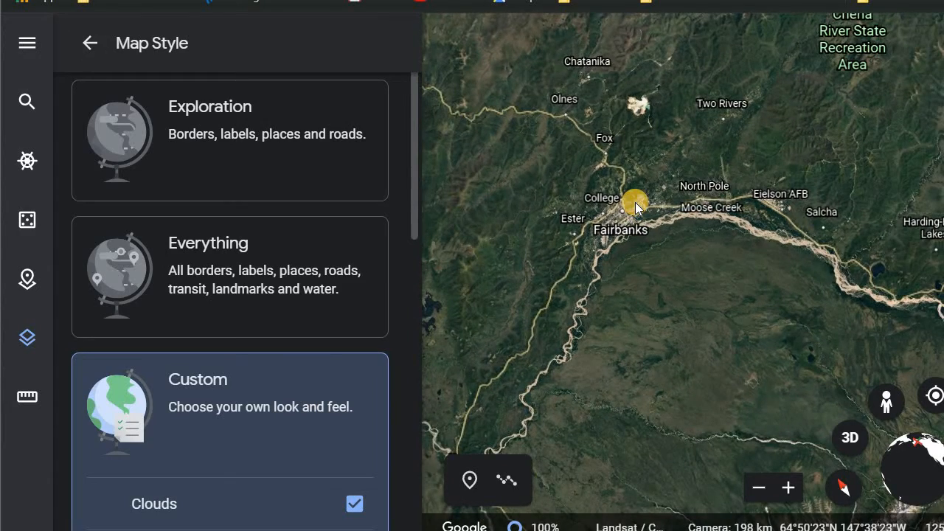
- Measure a multi-point path from Fairbanks south past Ferry, then drag a midpoint to add another bend
left_click(28, 399)
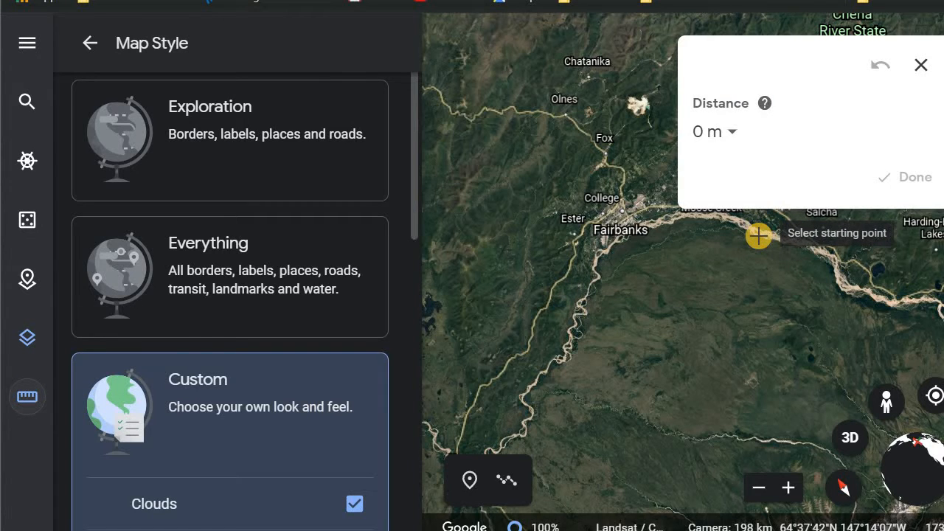
scroll(666, 251, "down", 3)
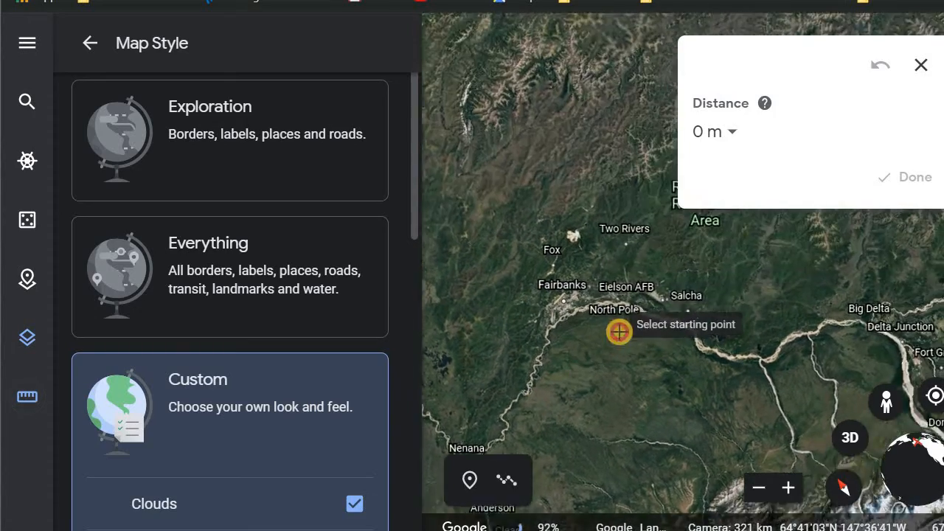
left_click_drag(736, 275, 808, 176)
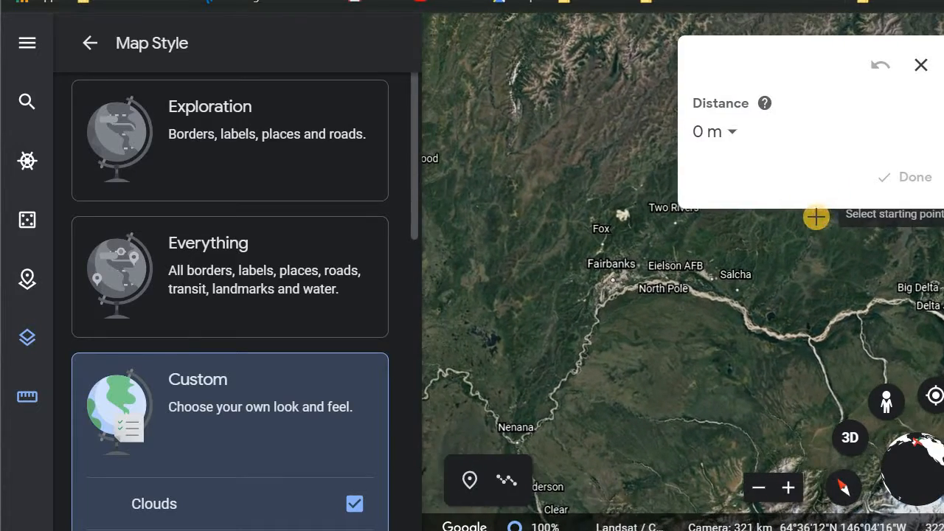
left_click_drag(635, 438, 582, 110)
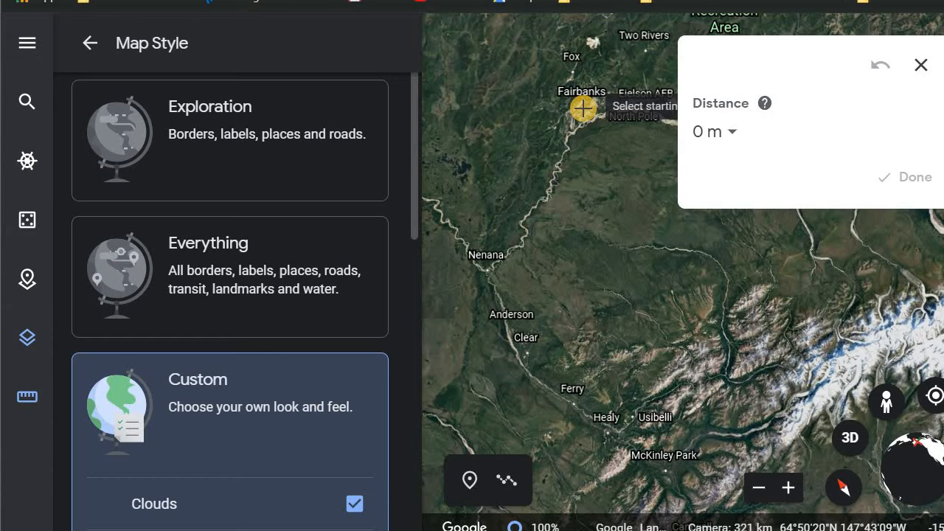
left_click(583, 107)
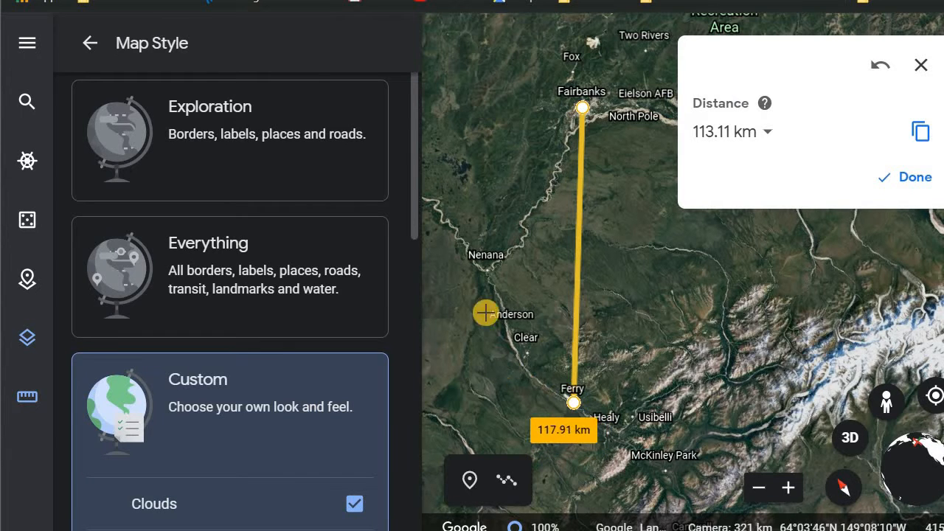
left_click(623, 368)
left_click(590, 303)
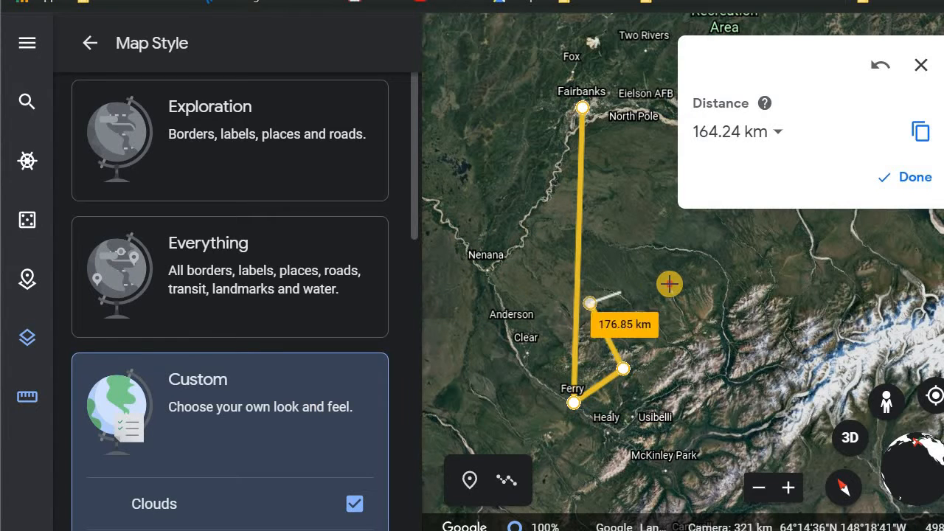
left_click(669, 289)
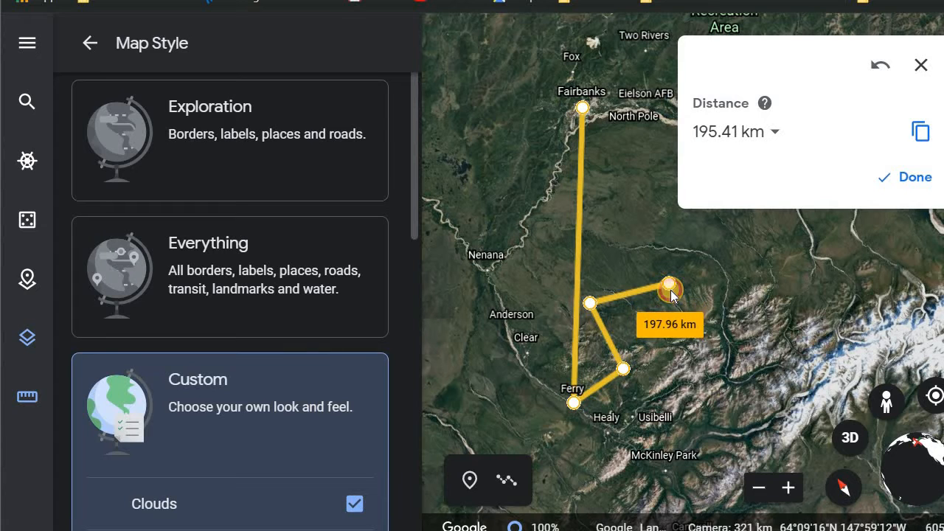
left_click(669, 287)
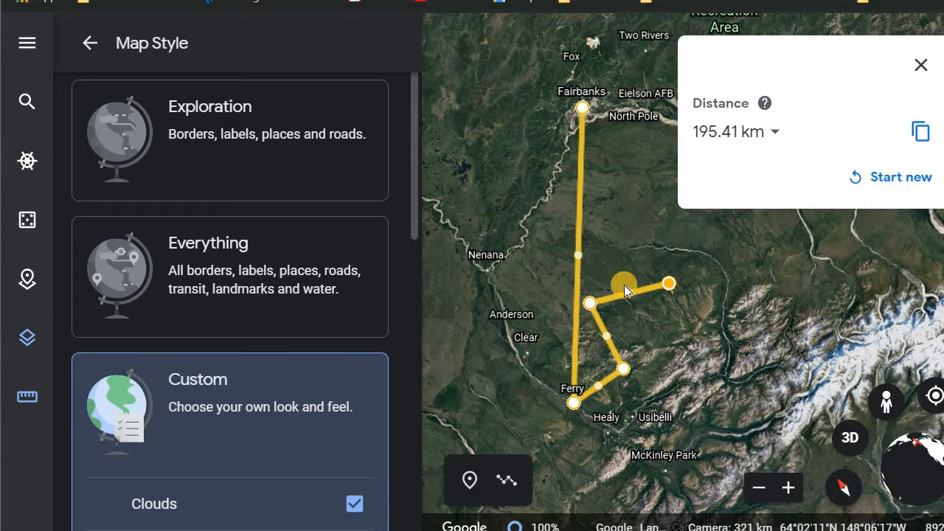
left_click_drag(628, 294, 695, 363)
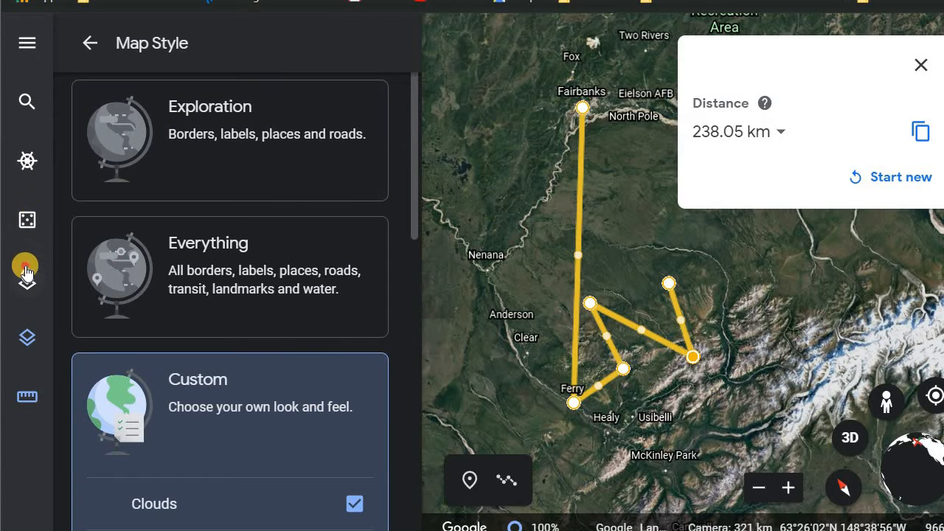
- Reopen Example Project 1 from the Projects list and open its title and description for editing
left_click(27, 273)
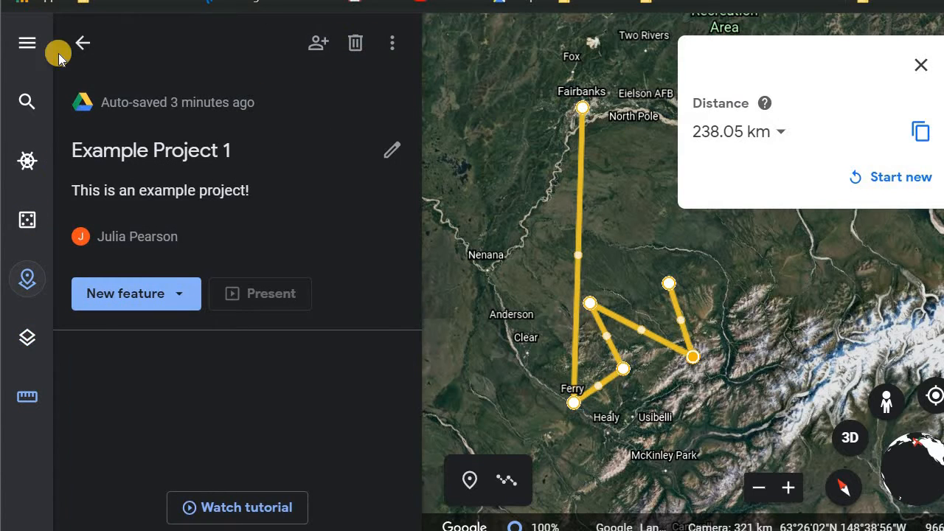
left_click(90, 43)
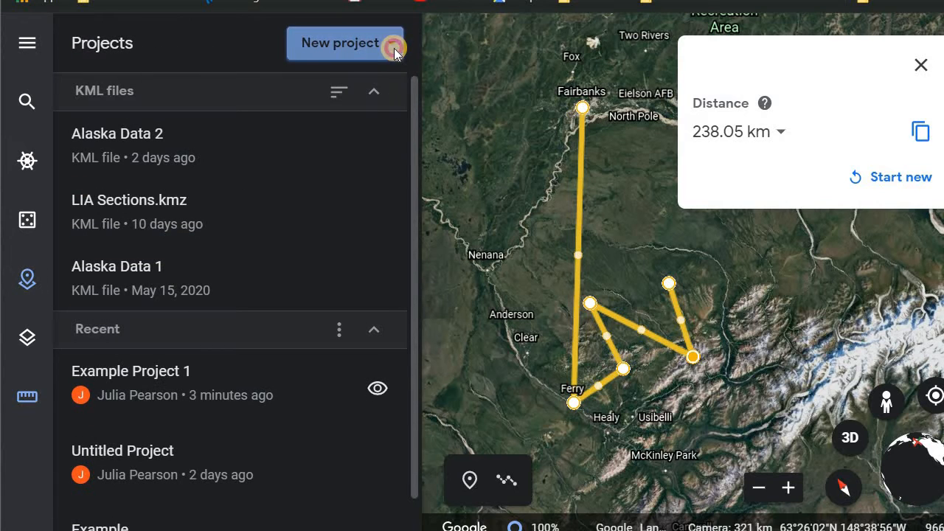
left_click(395, 50)
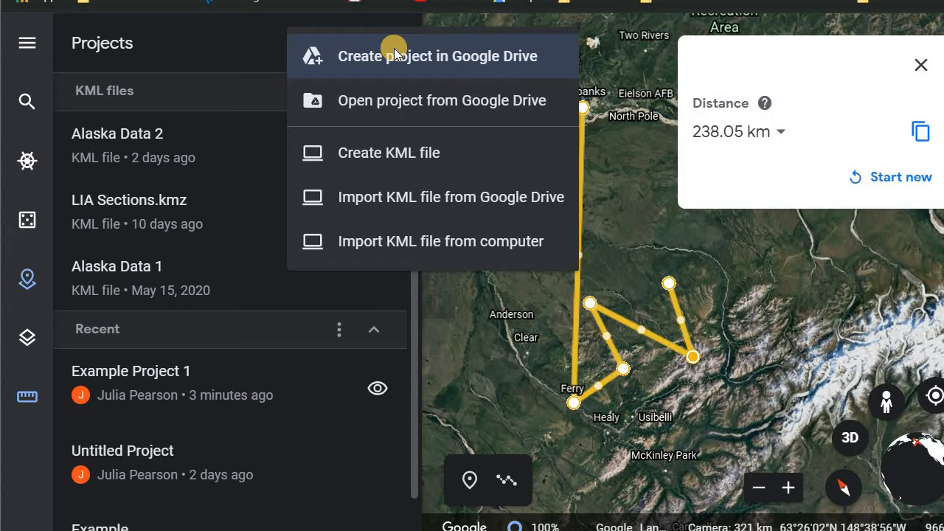
left_click(203, 406)
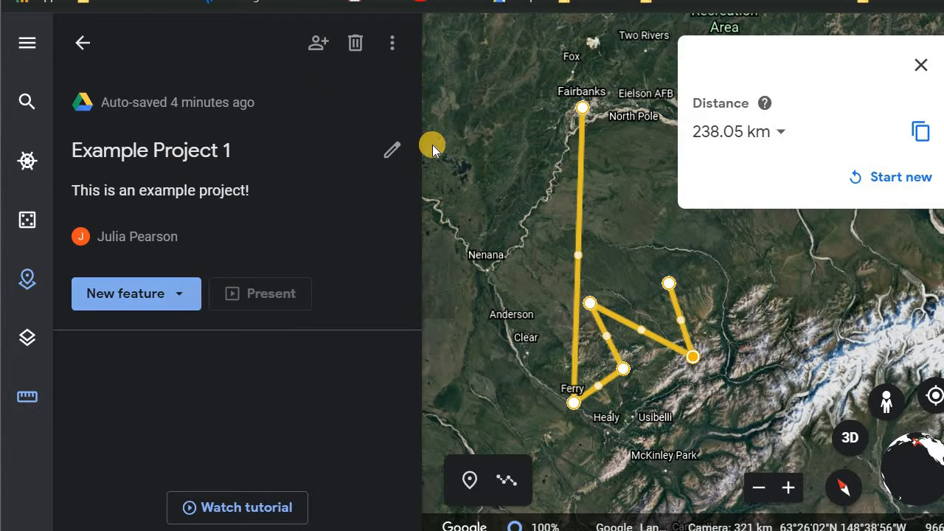
left_click(400, 152)
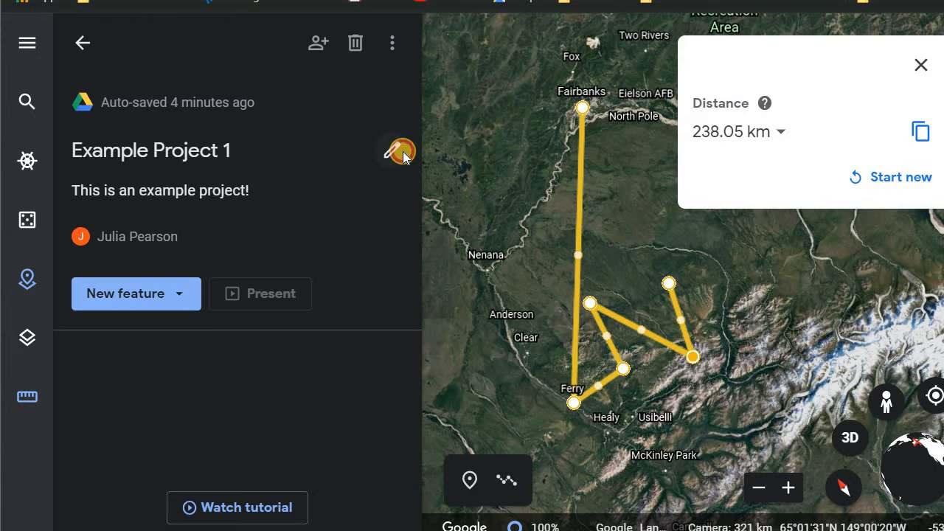
left_click(345, 414)
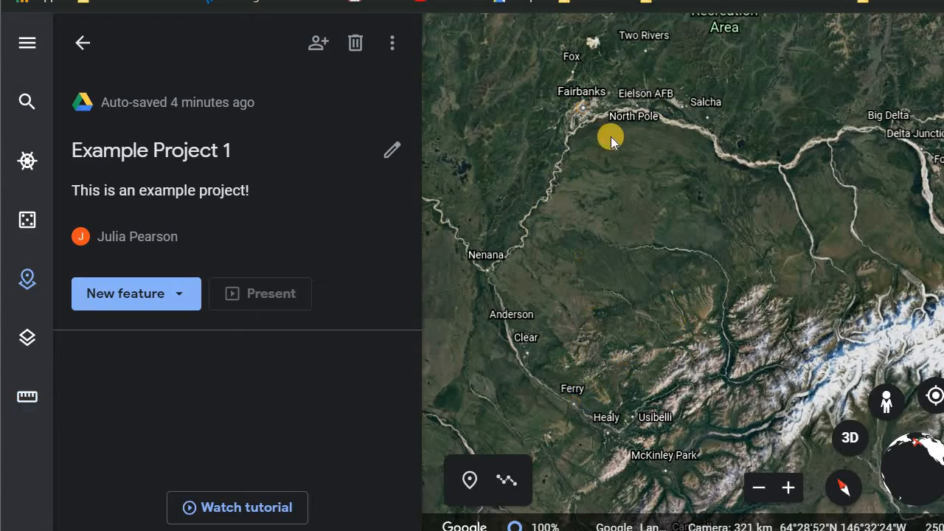
left_click_drag(582, 328, 729, 10)
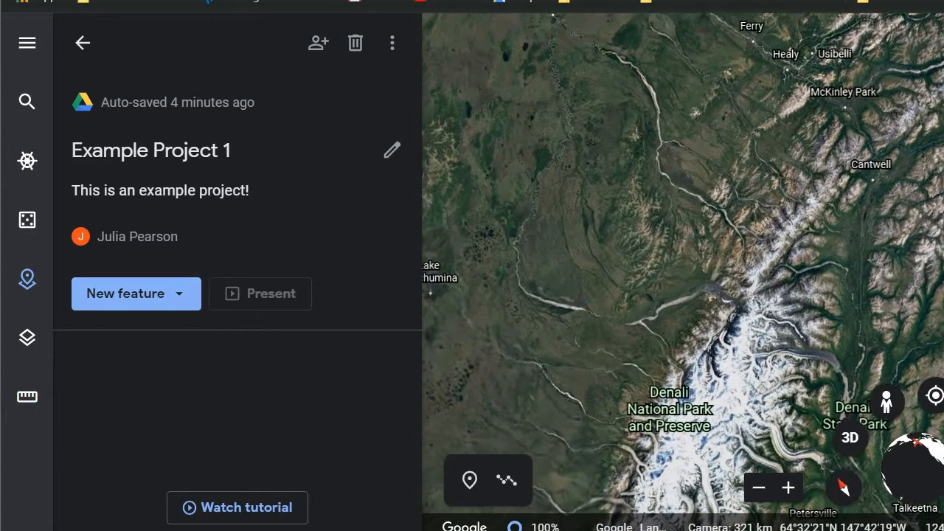
scroll(775, 262, "down", 3)
scroll(775, 262, "down", 2)
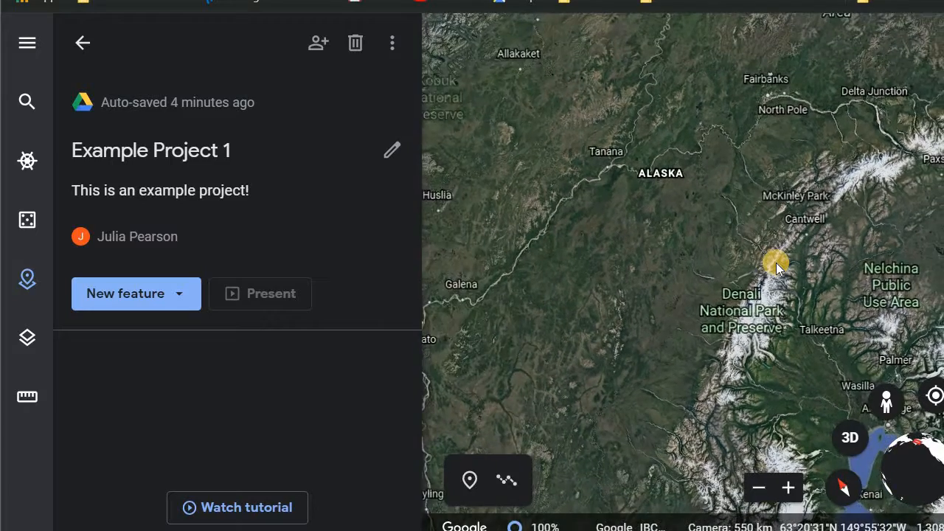
left_click_drag(704, 410, 632, 124)
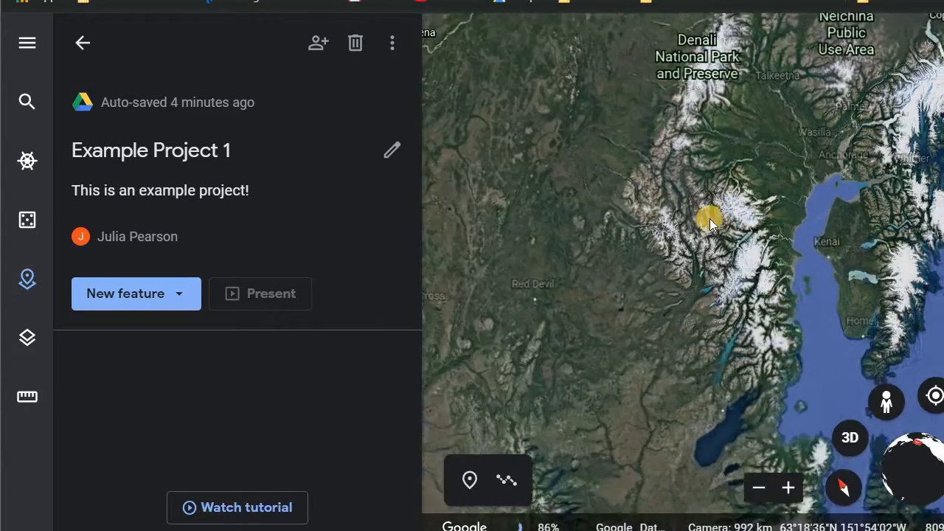
left_click_drag(773, 297, 617, 169)
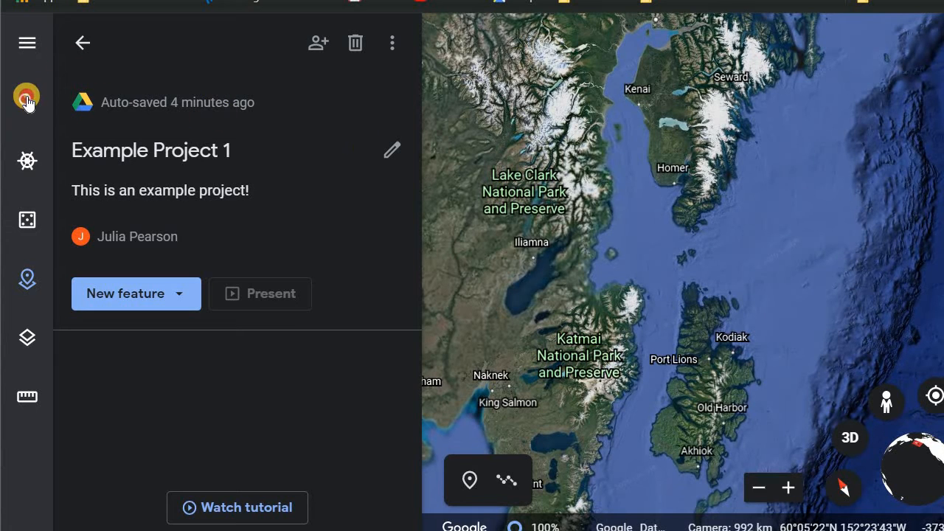
- Search for Hoonah Island, Alaska, USA and save it as a place in Example Project 1
left_click(27, 100)
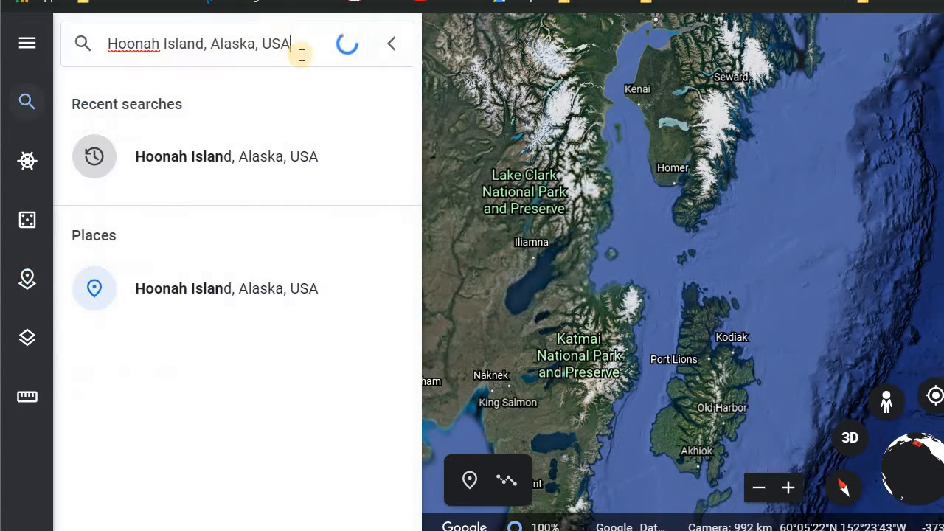
left_click(183, 289)
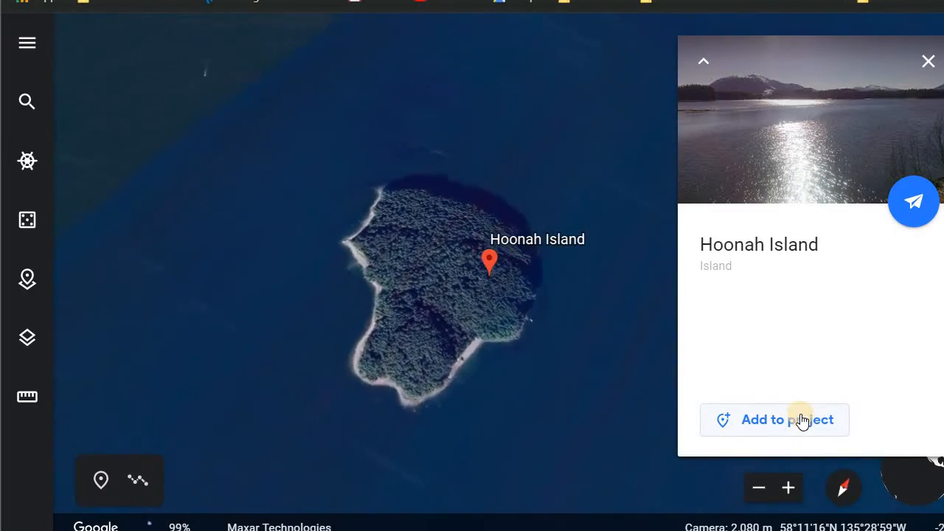
left_click(764, 428)
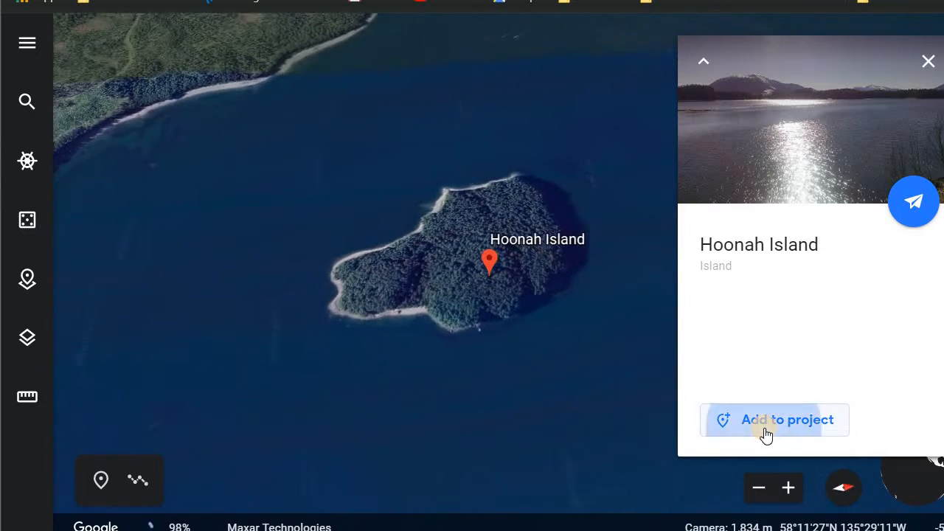
left_click(548, 306)
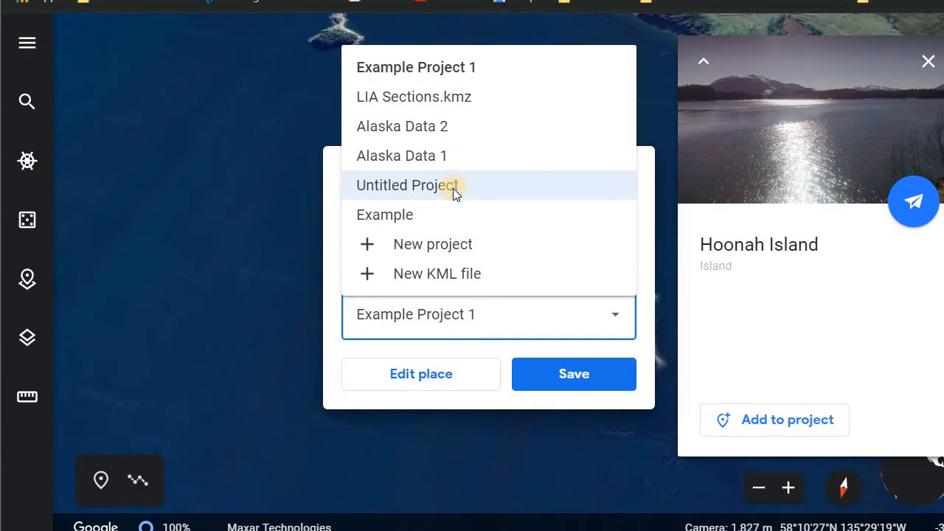
left_click(442, 317)
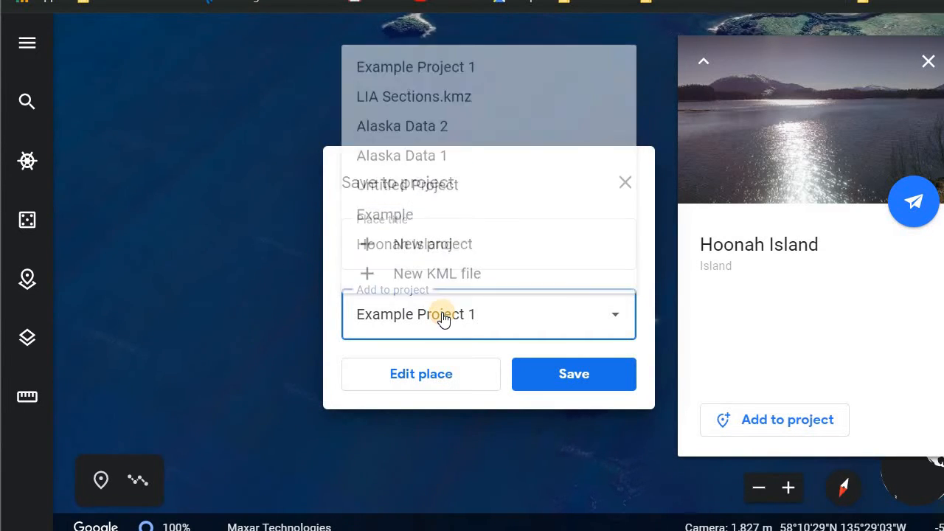
left_click(604, 379)
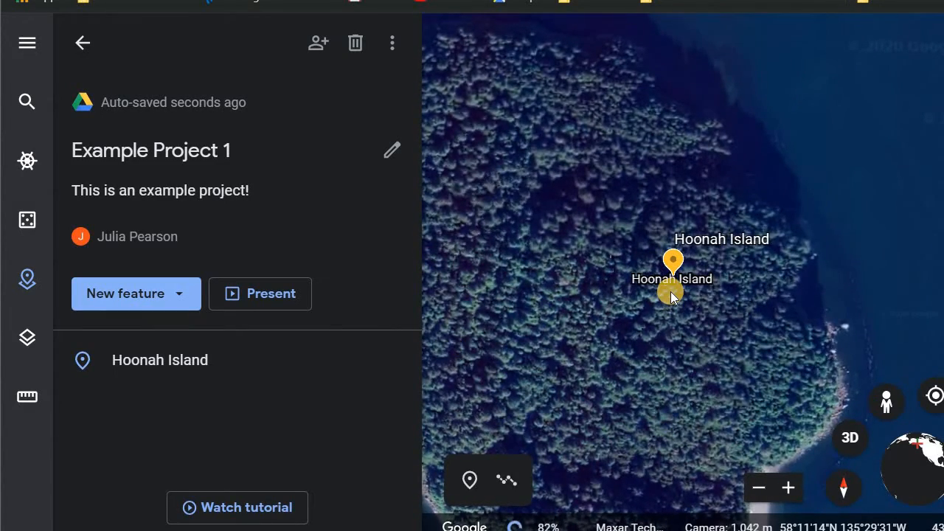
- Open the Hoonah Island placemark from the project and examine its colour palette and advanced label options
scroll(671, 291, "up", 3)
scroll(670, 291, "down", 5)
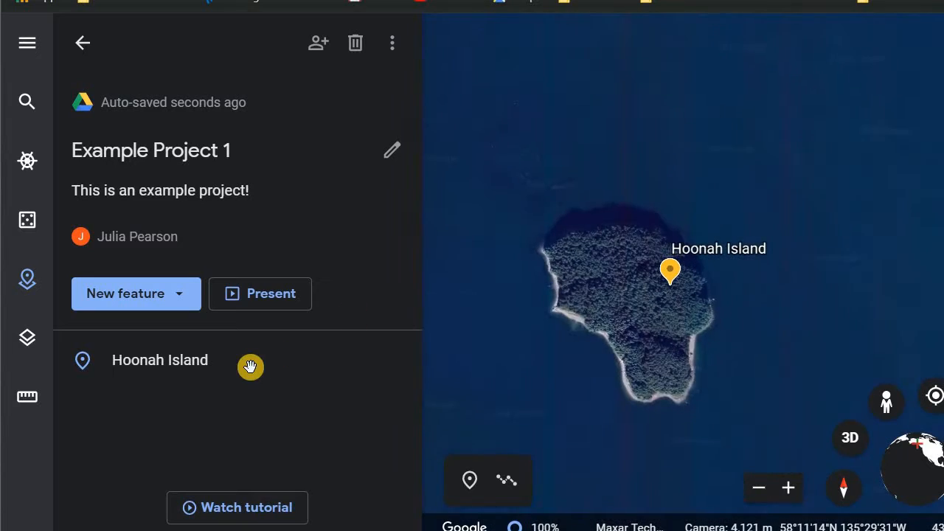
left_click(301, 372)
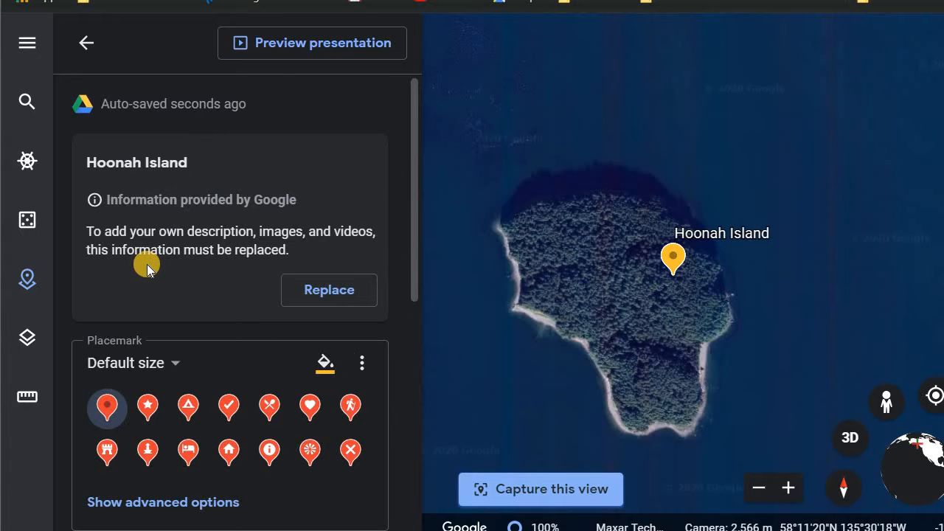
scroll(177, 389, "down", 2)
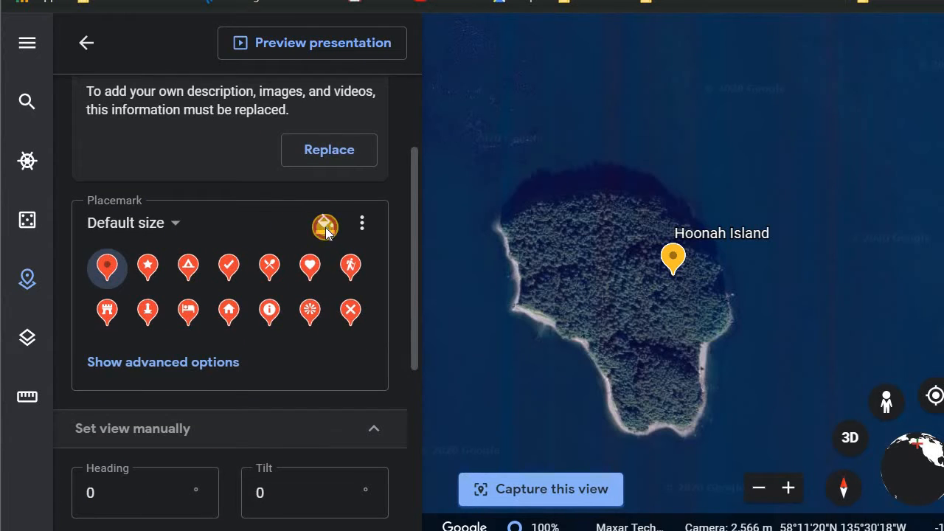
left_click(325, 227)
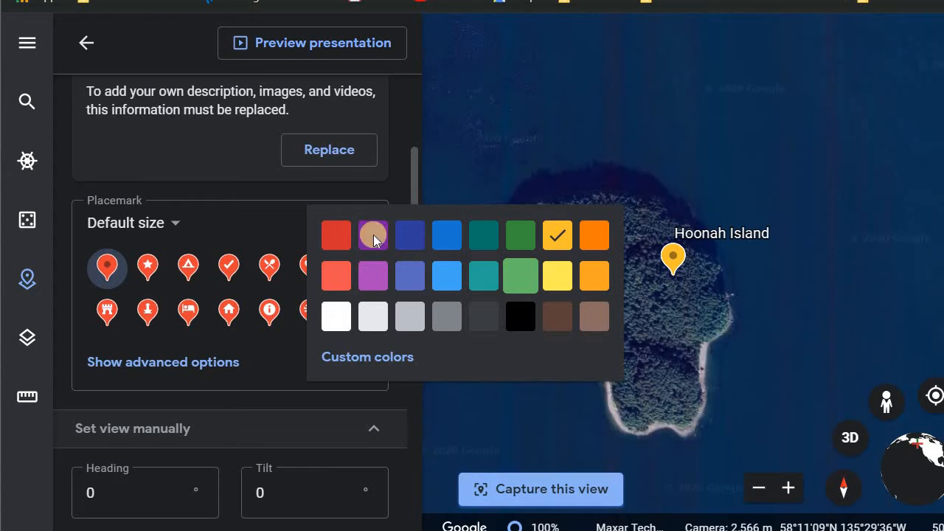
left_click(234, 369)
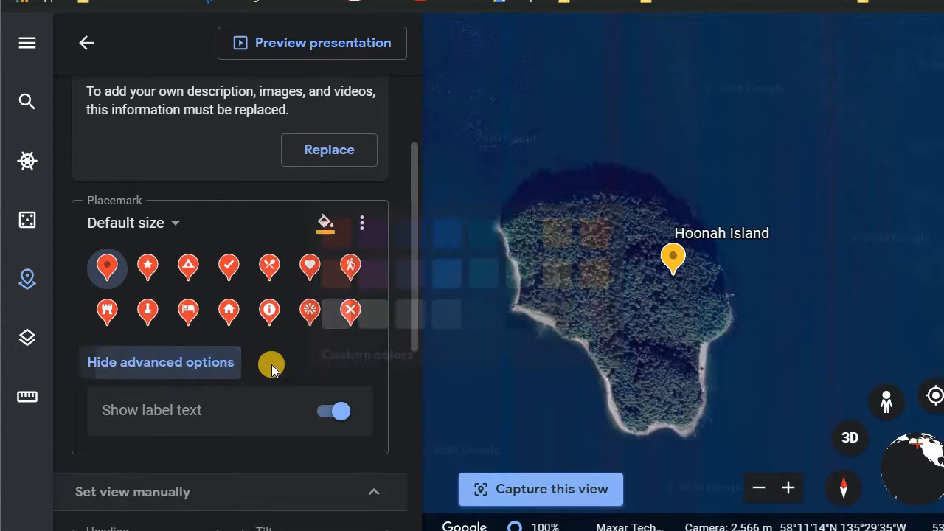
left_click(219, 363)
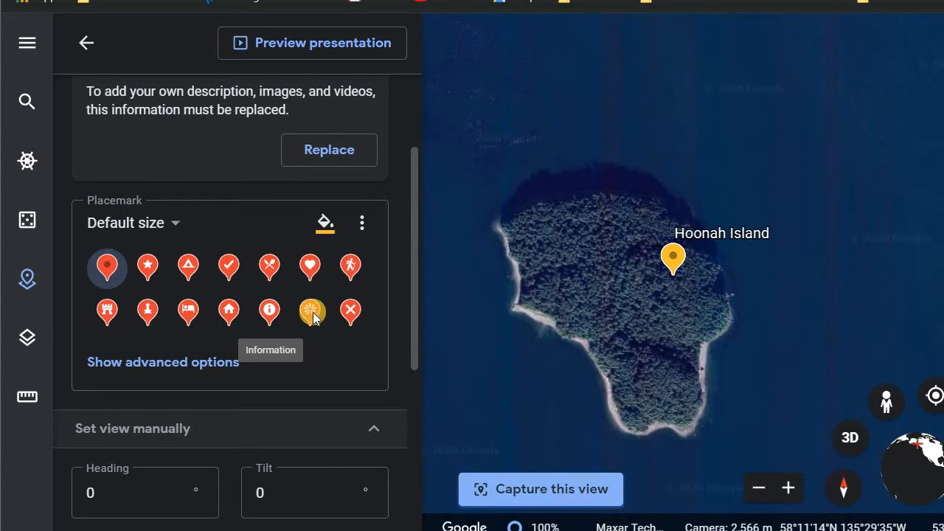
- Browse the placemark icon library for Hoonah Island, then return to the project overview
left_click(360, 225)
left_click(361, 228)
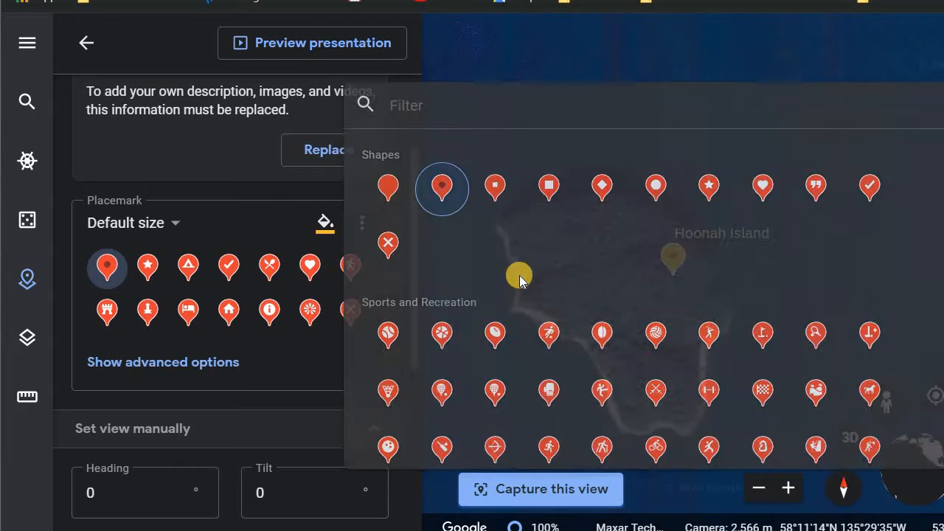
scroll(537, 327, "down", 5)
scroll(537, 327, "down", 10)
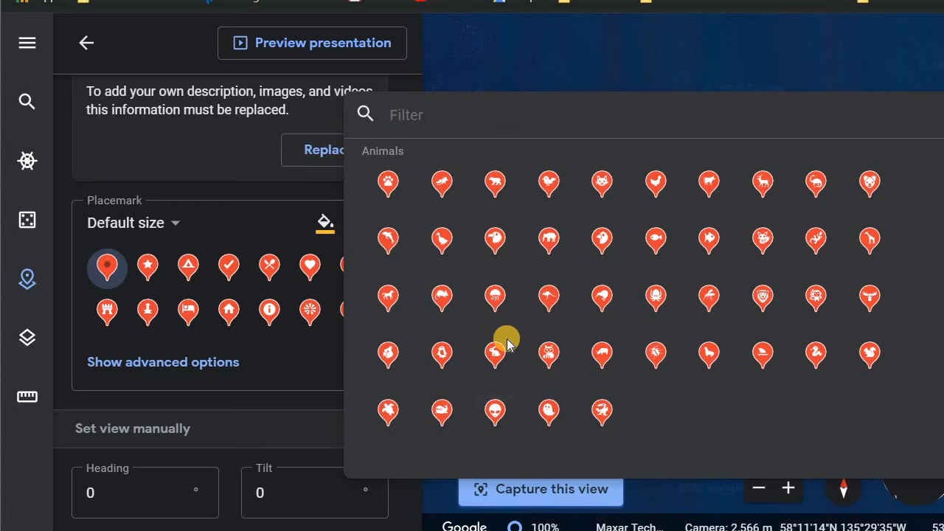
scroll(507, 344, "up", 4)
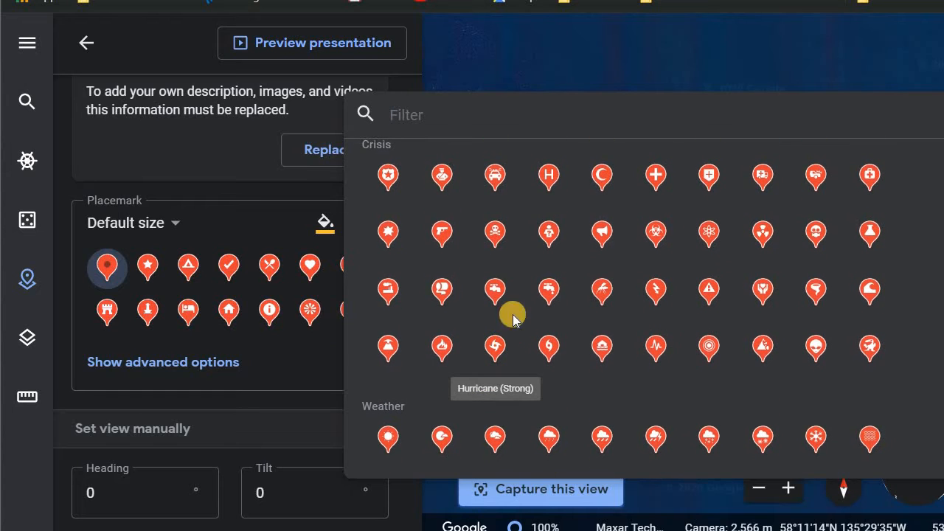
left_click(295, 379)
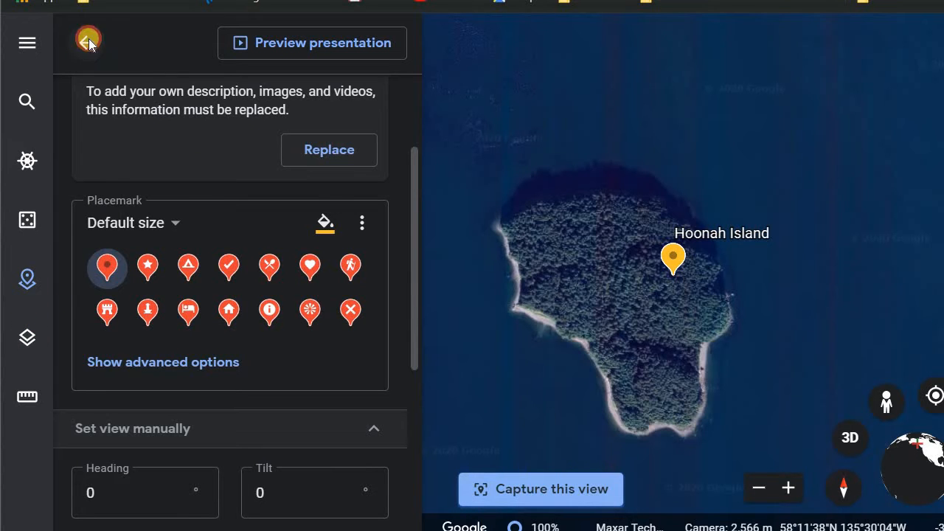
left_click(87, 42)
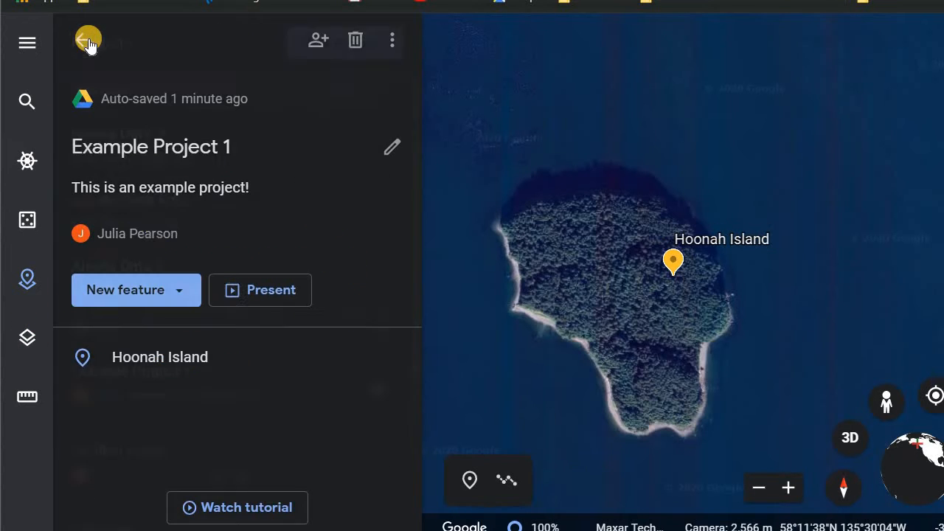
left_click(394, 44)
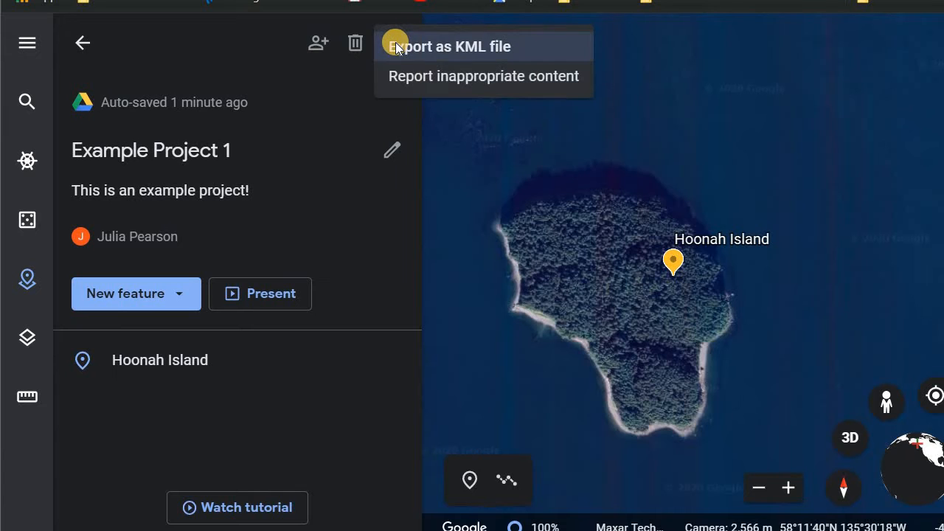
left_click(336, 194)
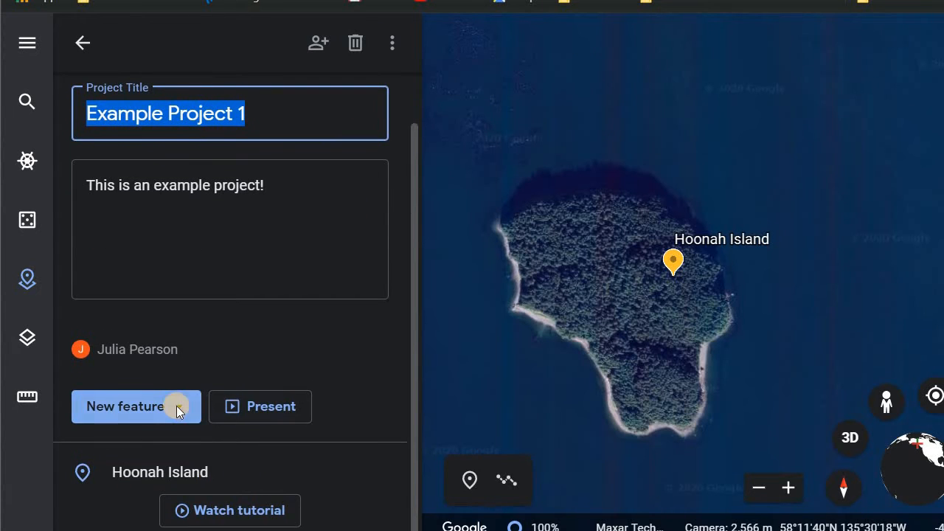
left_click(176, 406)
- Add a placemark on the small island in the lake on Pleasant Island, titled "Island in a lake in and island in the ocean", to Example Project 1
left_click(188, 293)
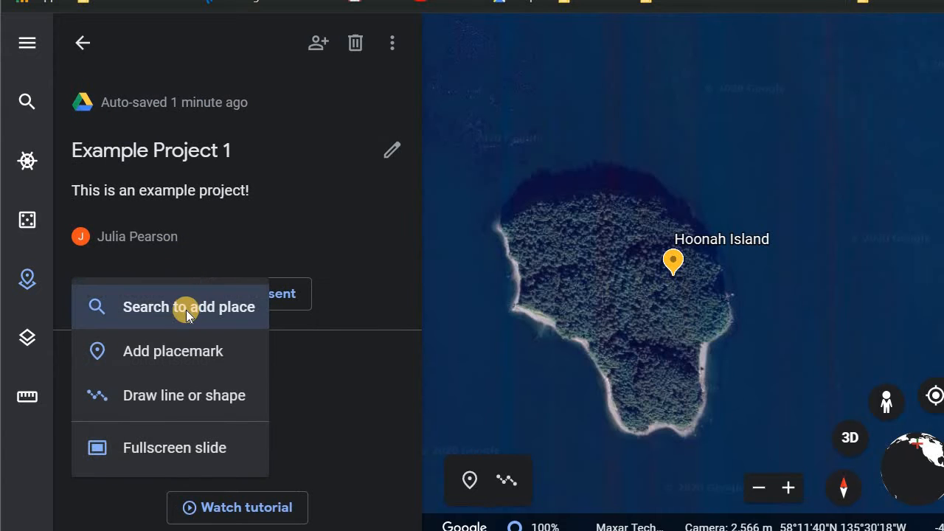
left_click(158, 353)
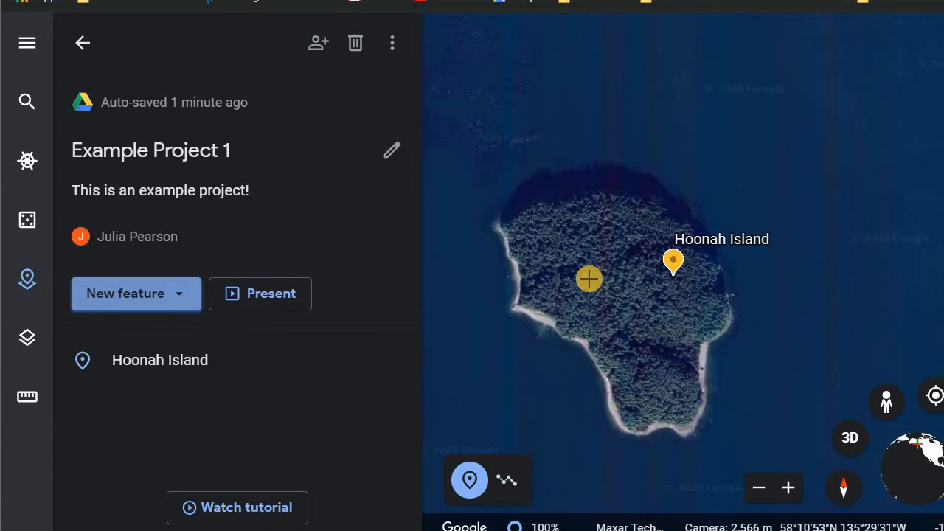
scroll(588, 278, "down", 3)
scroll(588, 278, "up", 3)
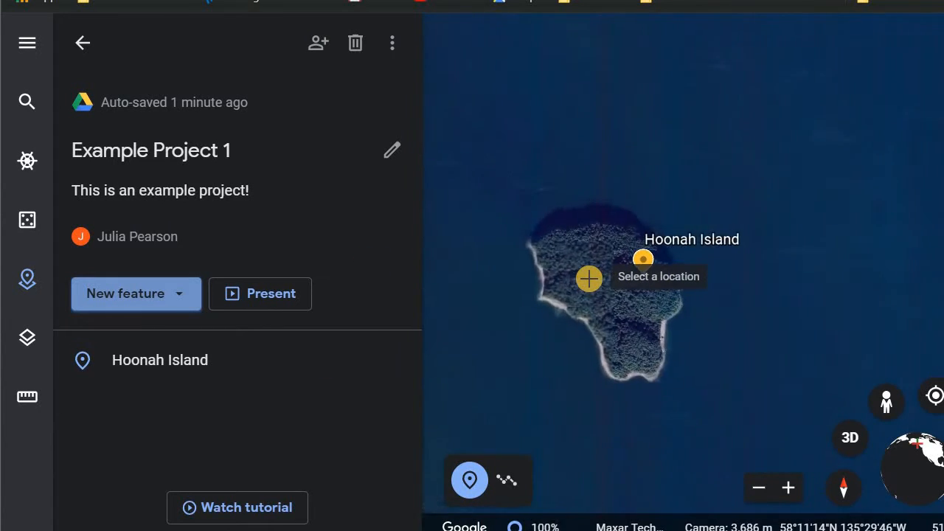
scroll(588, 278, "down", 7)
scroll(588, 278, "up", 1)
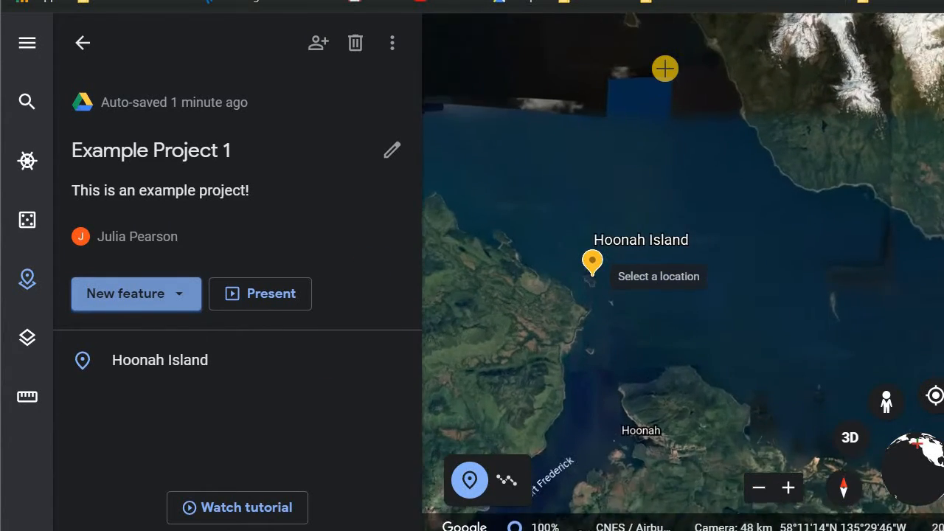
left_click_drag(672, 52, 865, 317)
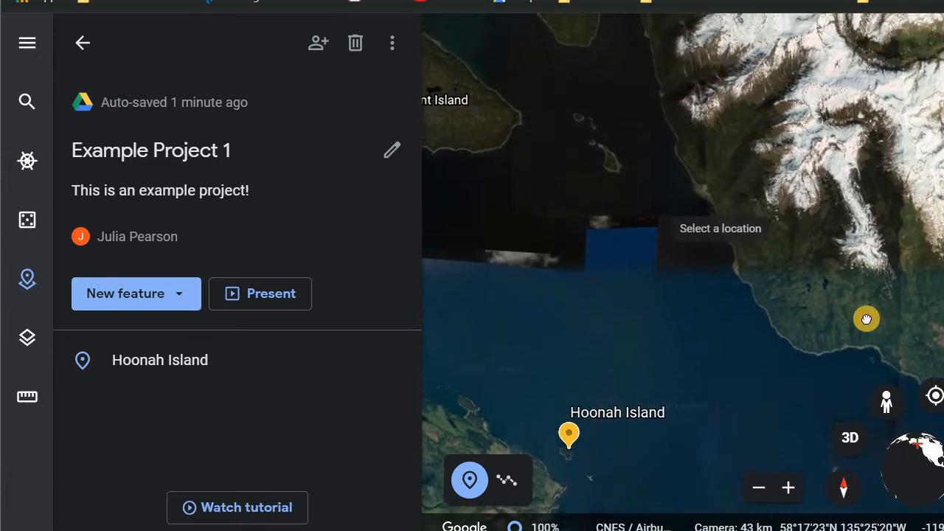
left_click_drag(794, 316, 700, 332)
scroll(700, 331, "up", 4)
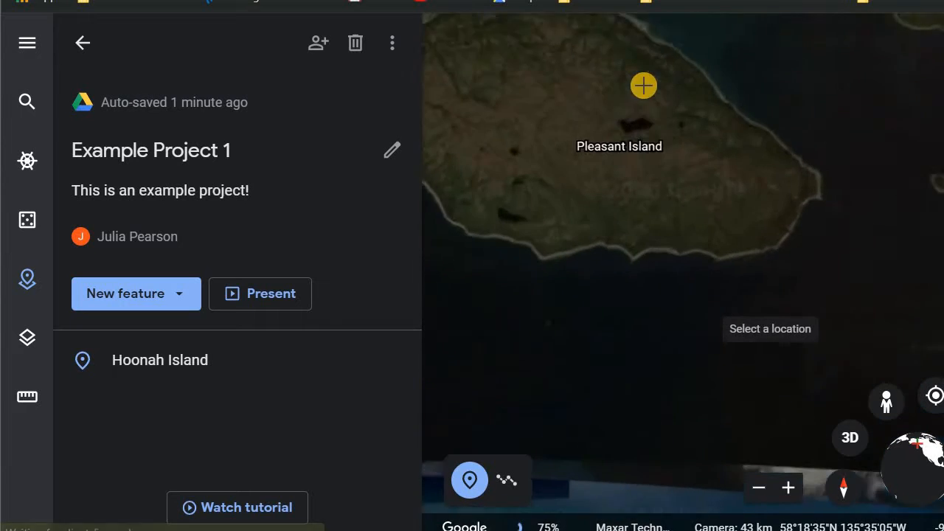
left_click_drag(649, 86, 694, 259)
scroll(682, 256, "up", 3)
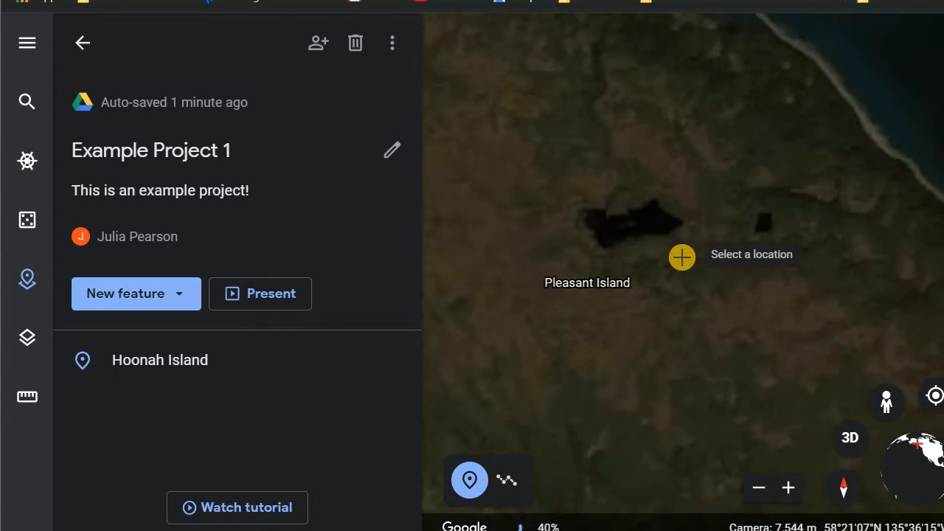
scroll(640, 227, "up", 3)
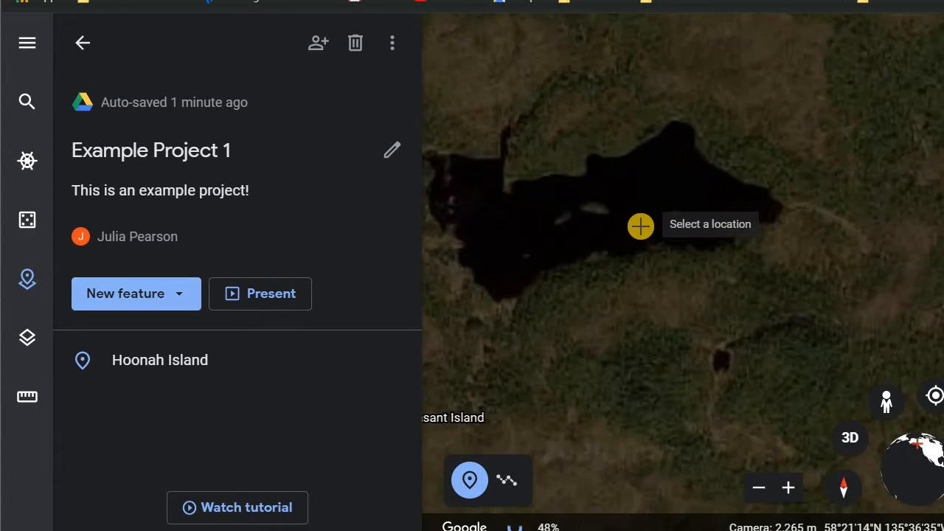
scroll(715, 244, "up", 2)
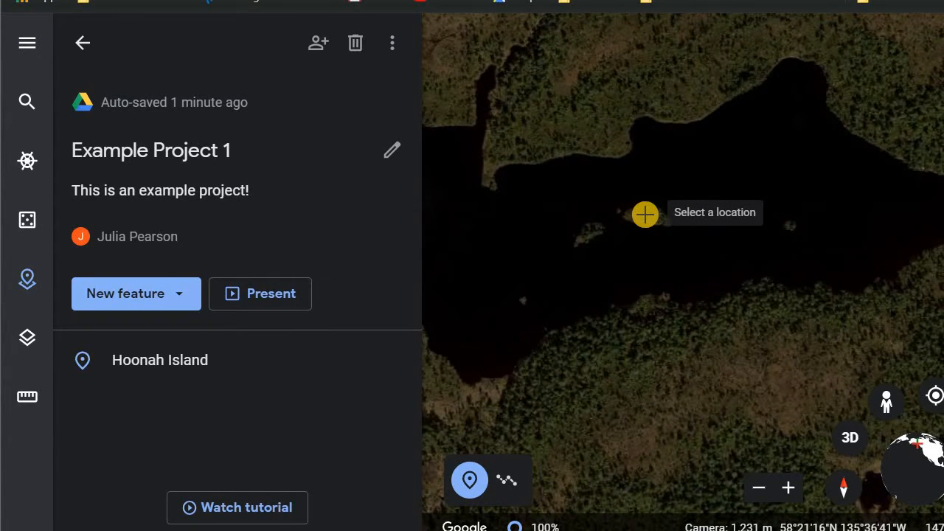
scroll(644, 214, "up", 2)
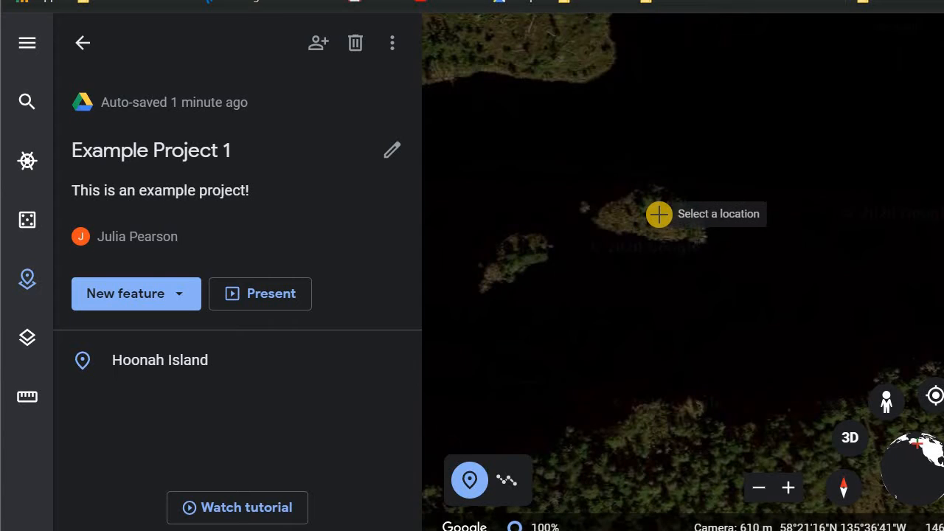
scroll(658, 213, "up", 2)
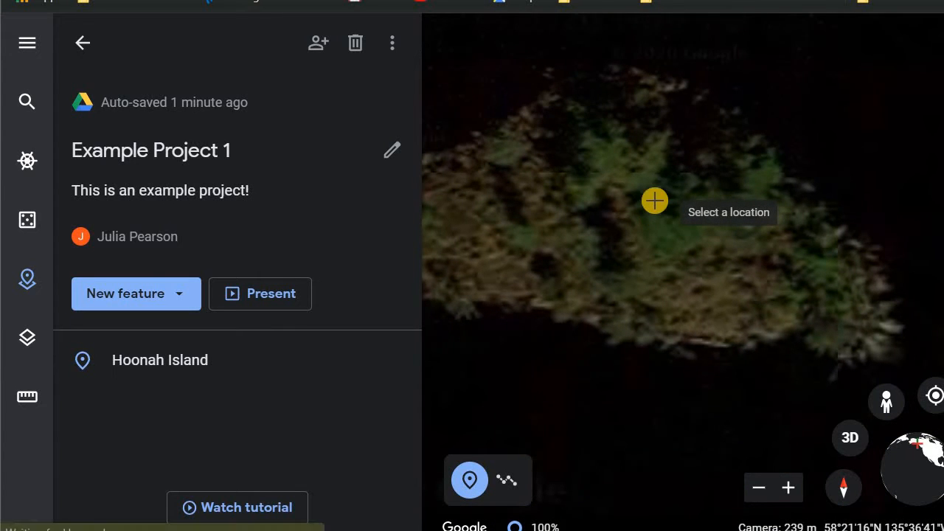
left_click_drag(638, 199, 754, 126)
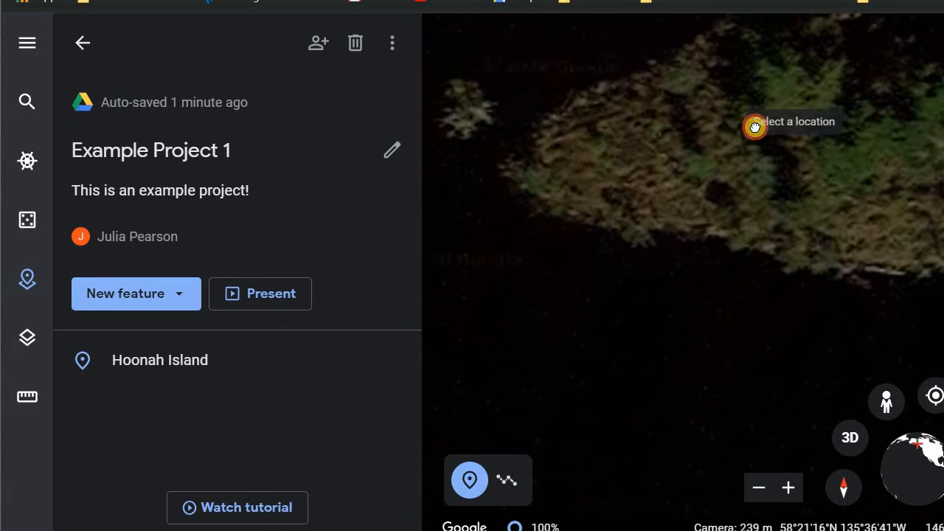
left_click(544, 171)
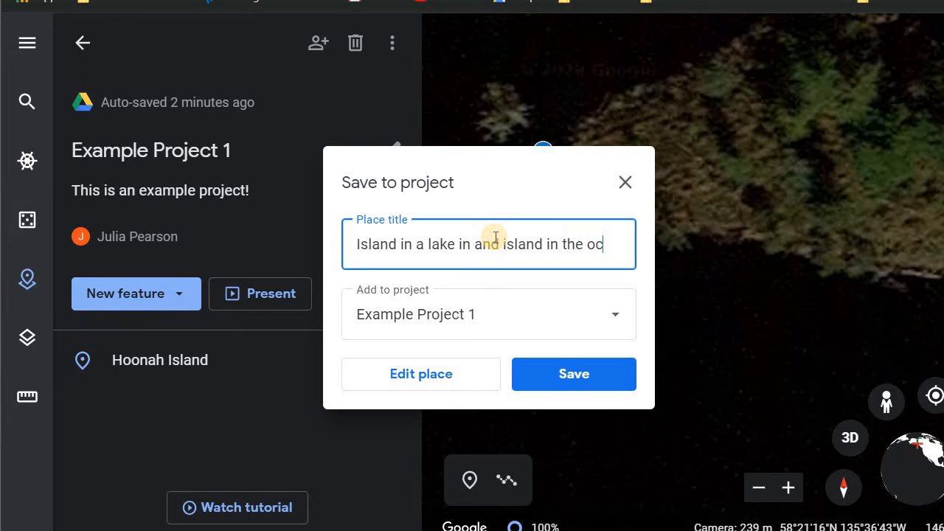
type("n")
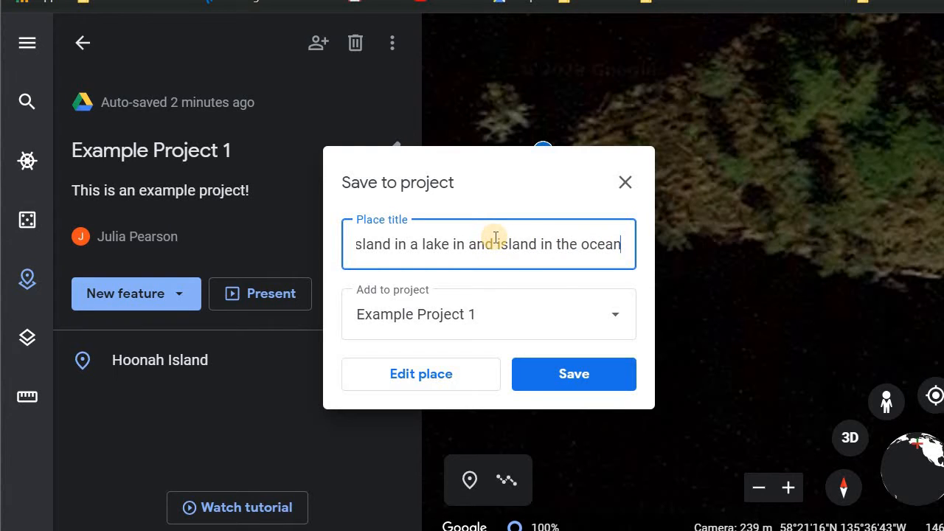
left_click(555, 379)
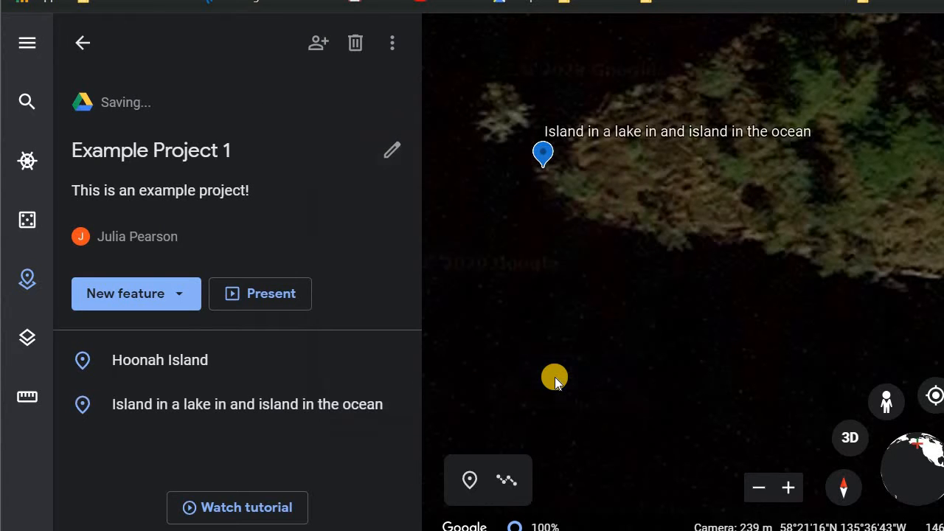
scroll(632, 189, "down", 3)
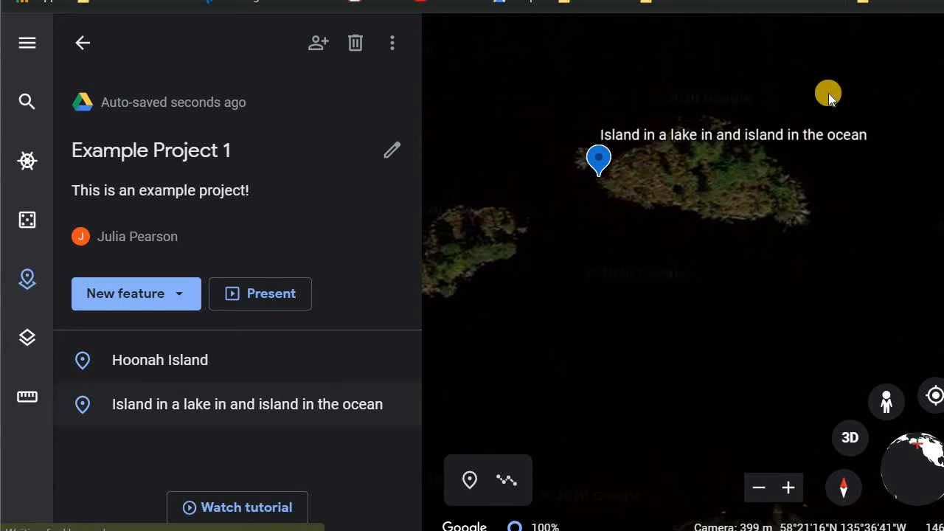
- Open the lake-island placemark and correct its title to "Island in a lake in an island in the ocean"
left_click(721, 141)
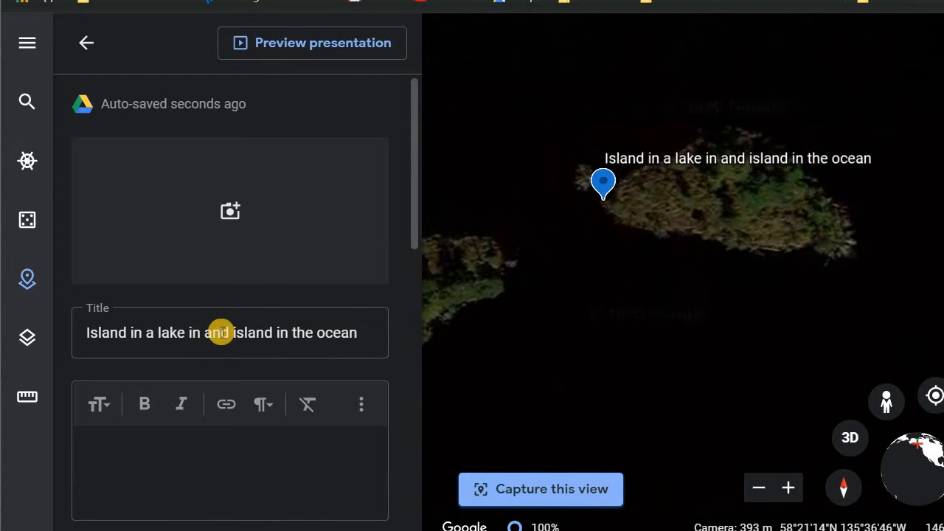
left_click(230, 334)
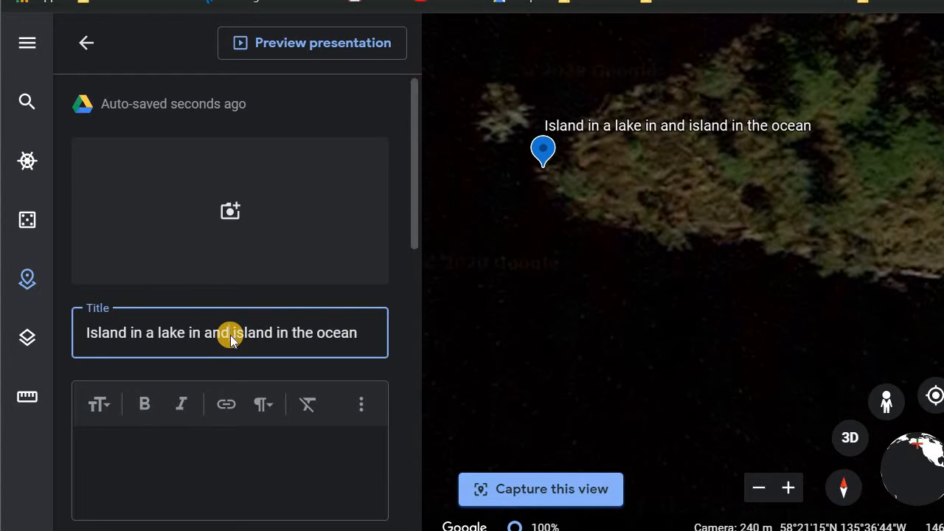
key("BackSpace")
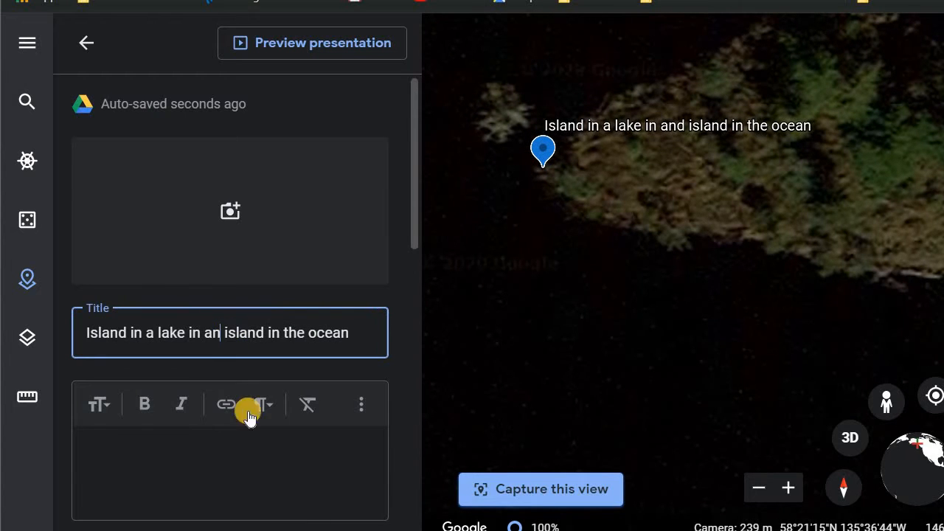
- Examine the placemark's description area and manual view settings, collapse that section, and return to the project overview
left_click(251, 461)
scroll(346, 233, "down", 10)
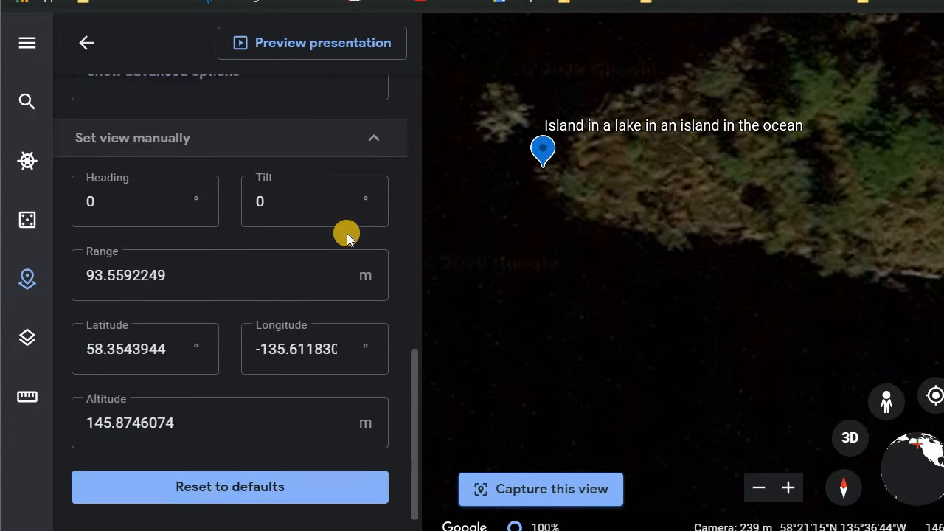
scroll(347, 235, "down", 1)
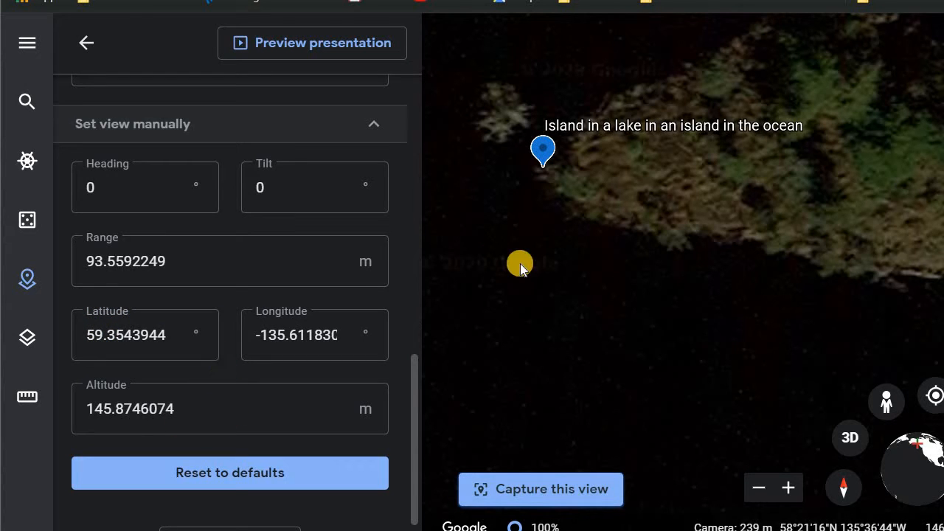
scroll(520, 263, "down", 5)
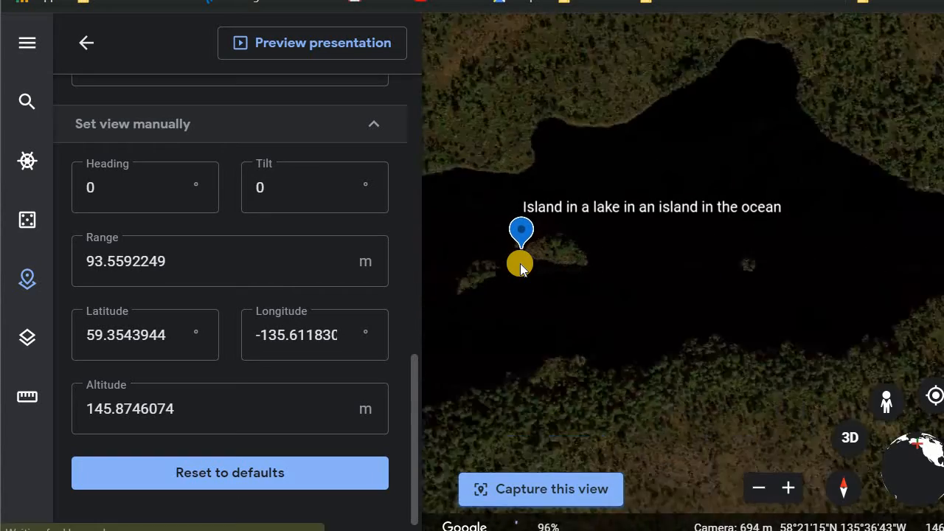
scroll(520, 263, "down", 5)
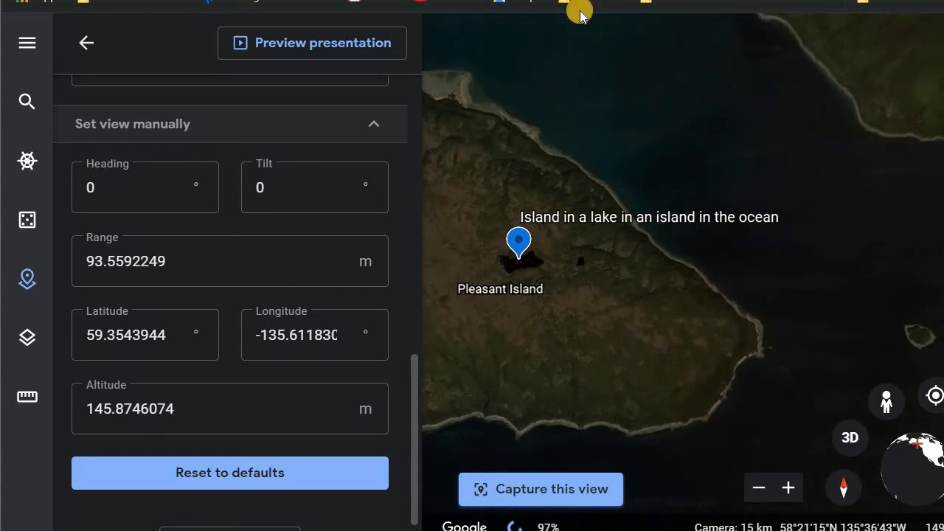
scroll(359, 245, "up", 3)
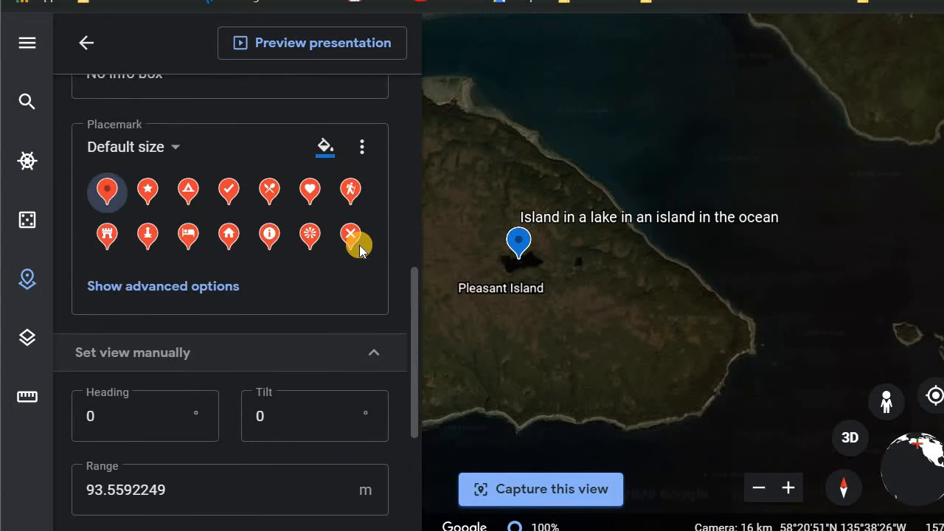
scroll(372, 243, "down", 4)
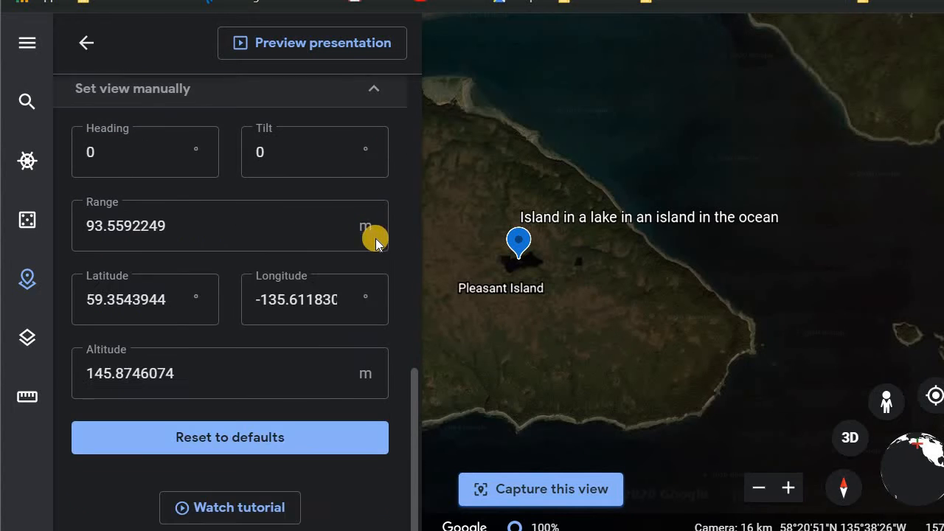
left_click(372, 84)
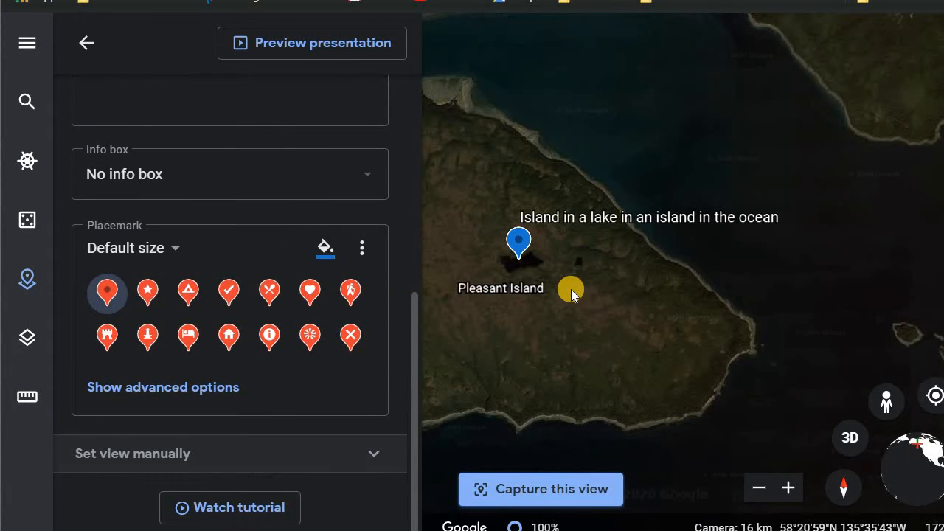
scroll(571, 289, "up", 2)
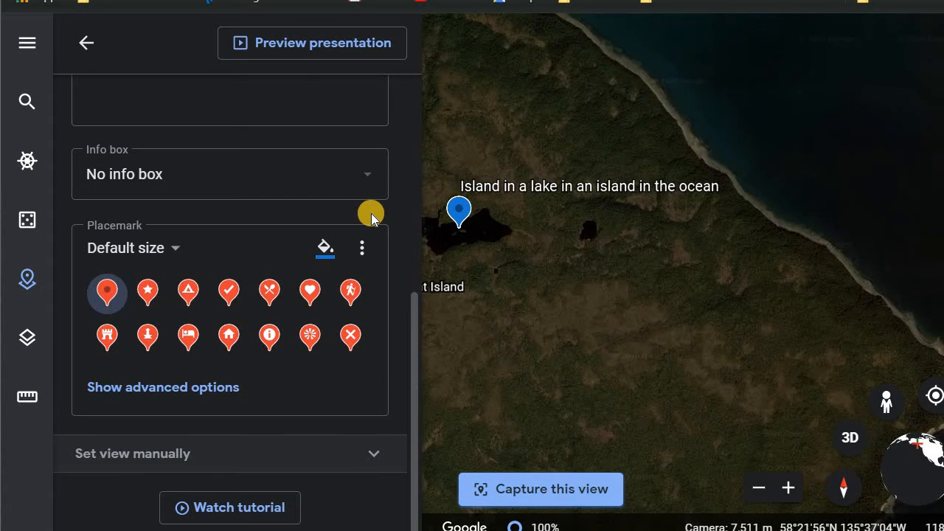
scroll(371, 216, "up", 5)
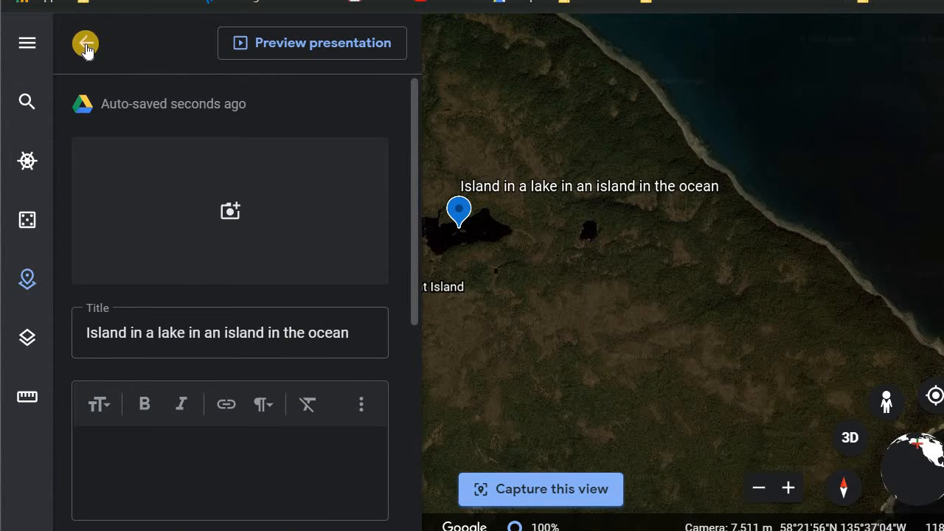
left_click(86, 44)
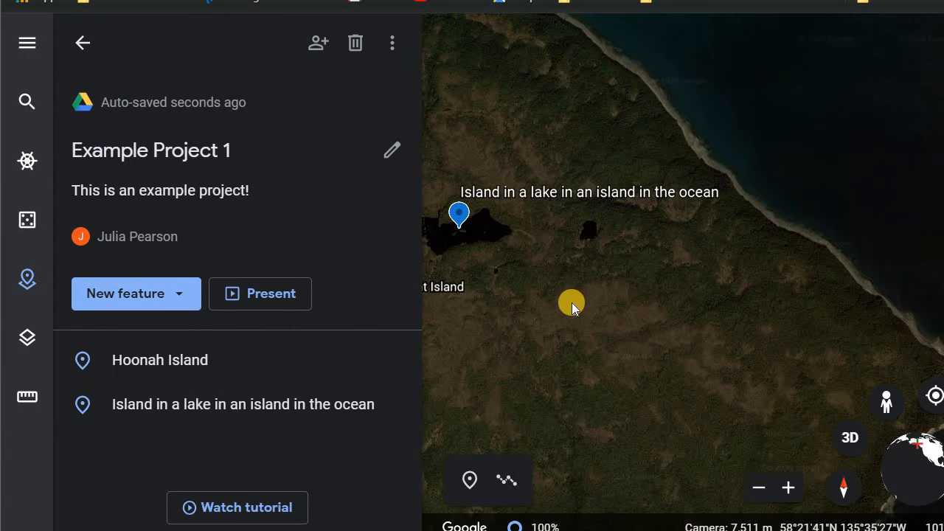
- Check the project's more-actions menu with its KML export option, then close it
scroll(572, 302, "down", 5)
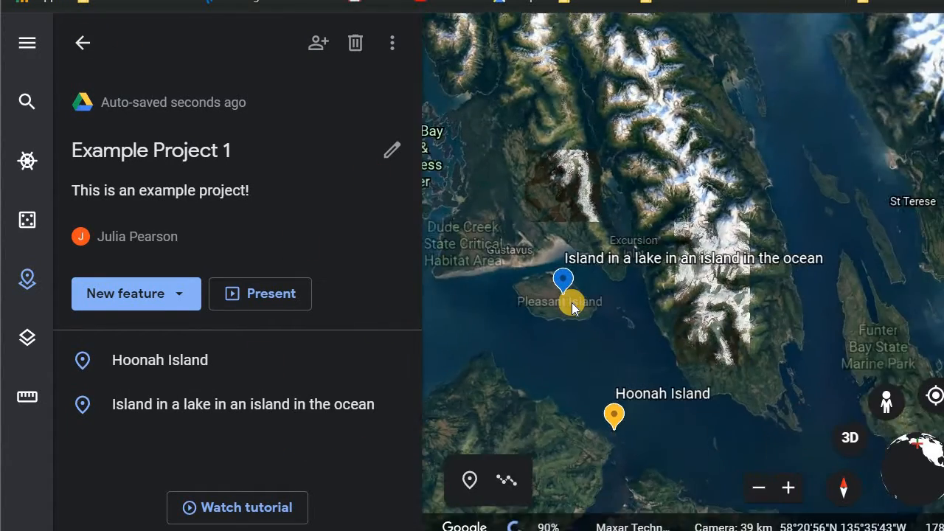
scroll(571, 302, "up", 2)
left_click_drag(631, 368, 584, 79)
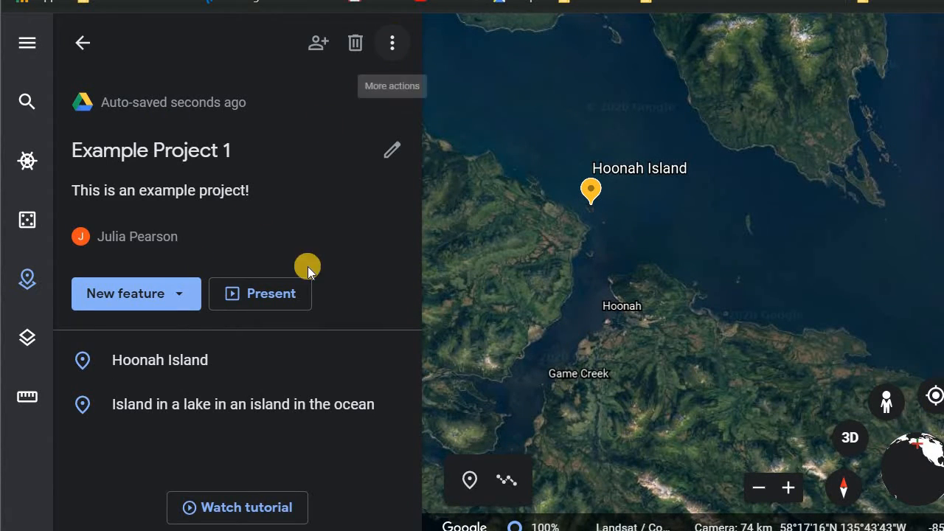
left_click(395, 45)
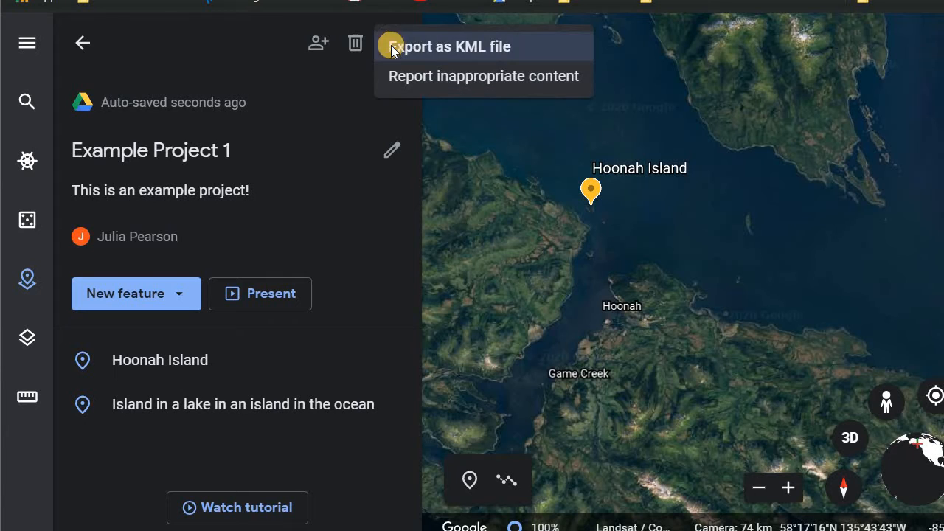
left_click(335, 275)
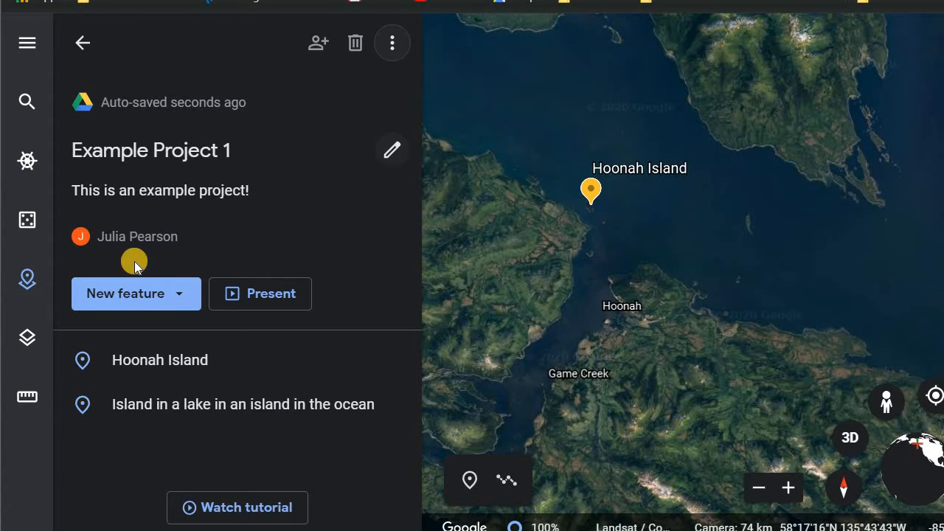
- Return to the projects list and pin the Alaska Data 2 KML file to Earth
left_click(177, 305)
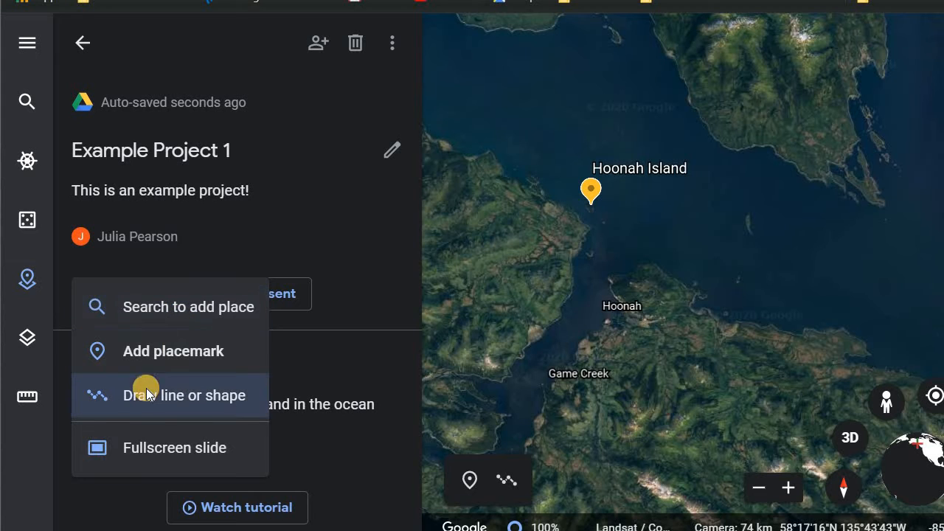
left_click(85, 46)
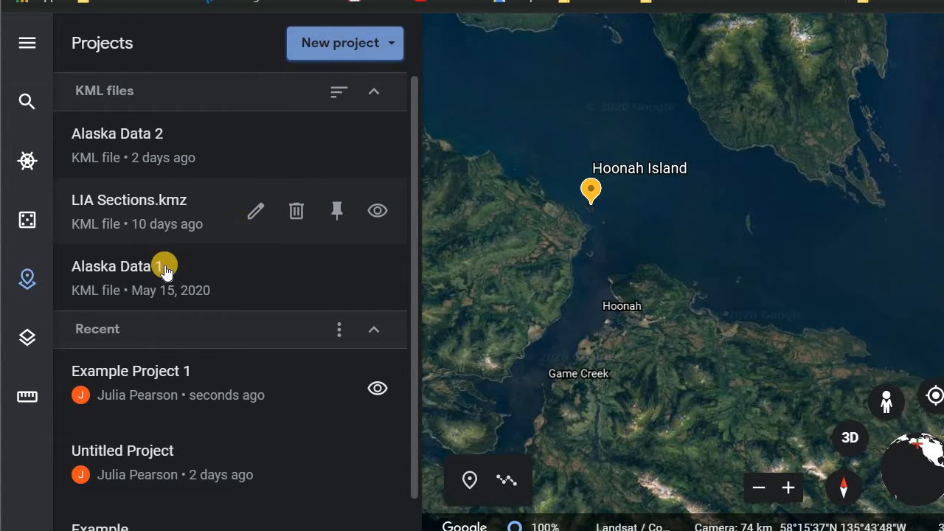
left_click(196, 140)
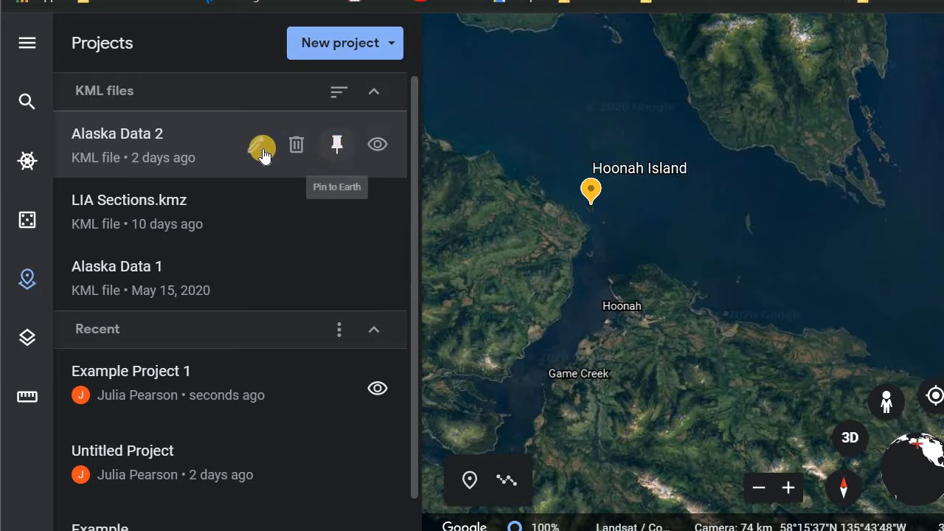
left_click(335, 146)
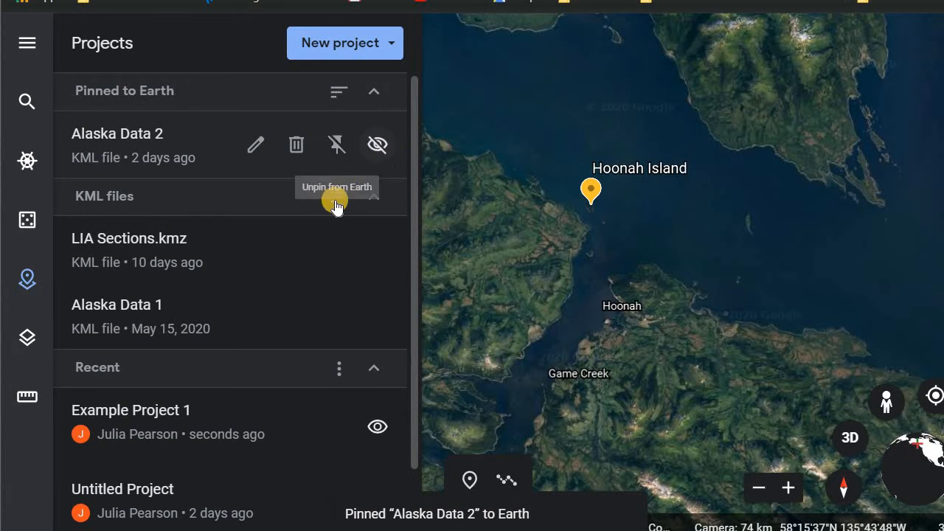
- Collapse the KML files section of the projects list
left_click(374, 198)
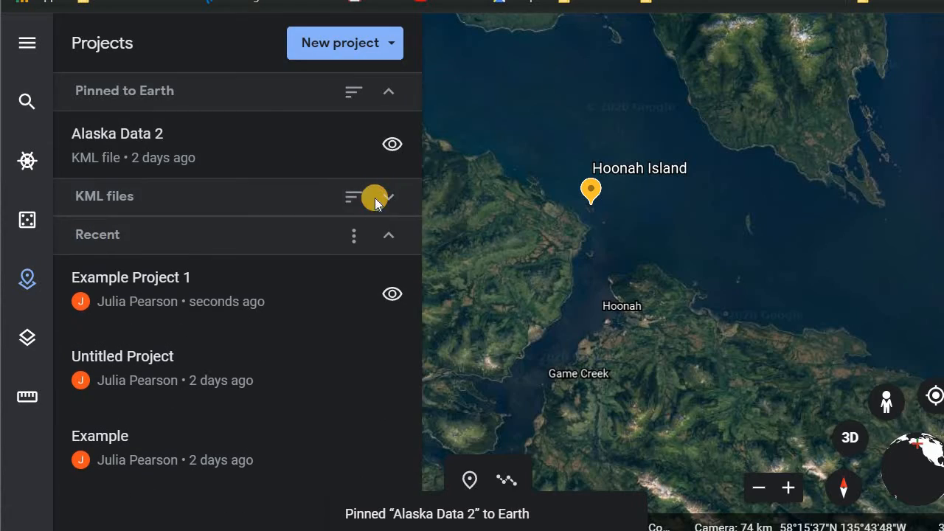
left_click(354, 196)
- Open the Alaska Data 2 file to inspect its title editor and export option, then go back to the projects list
left_click(178, 160)
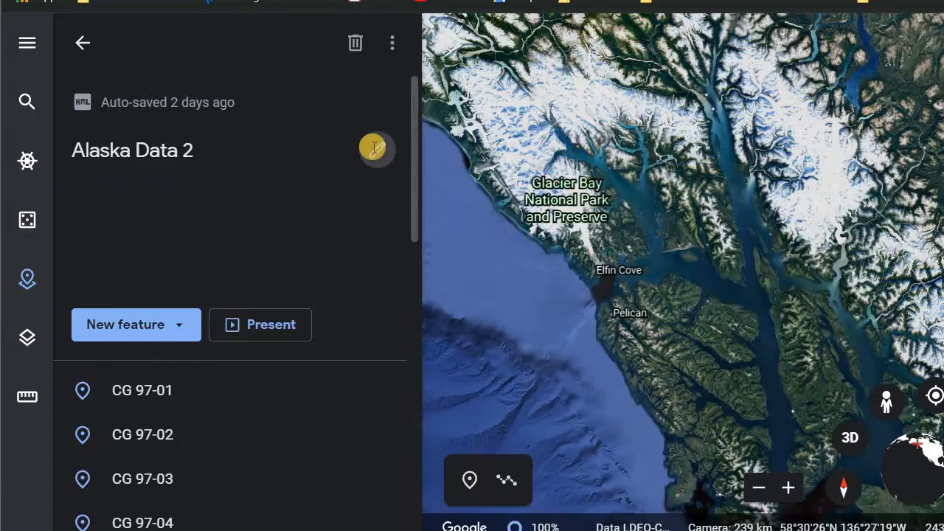
left_click(373, 148)
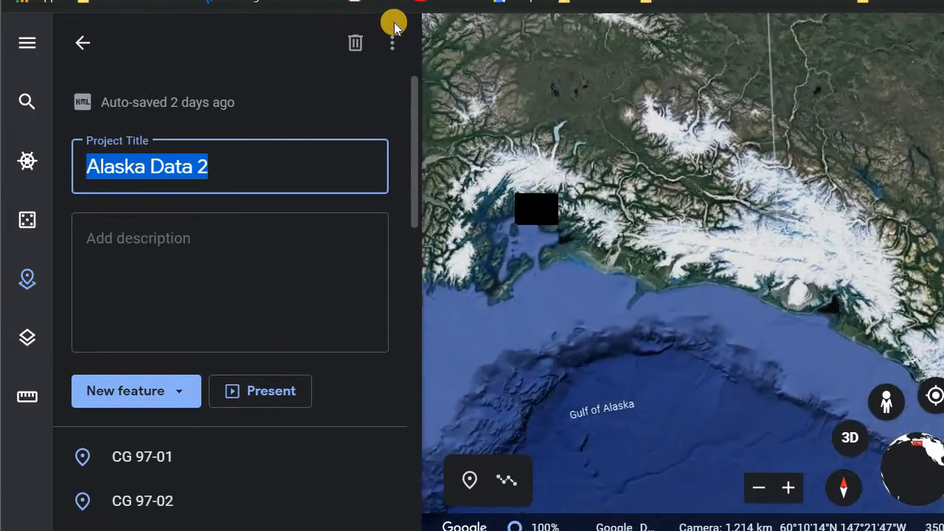
left_click(392, 40)
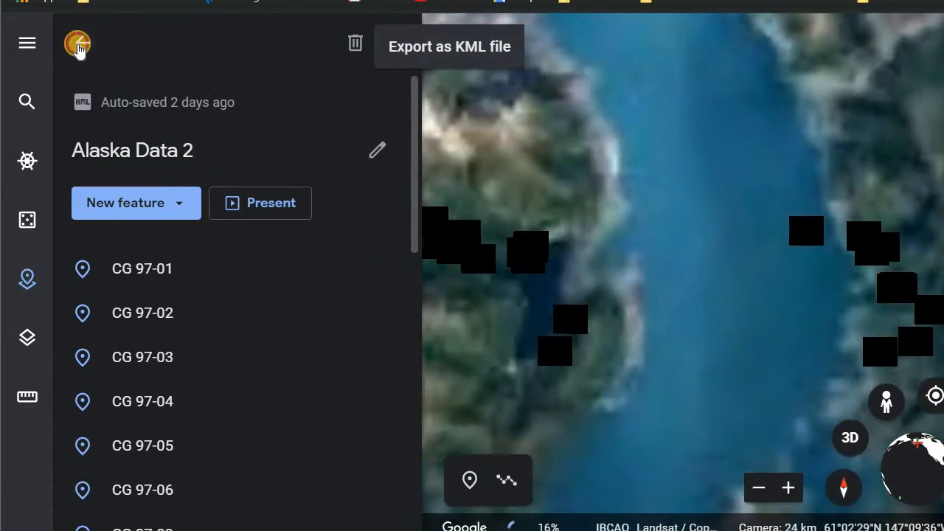
left_click(82, 43)
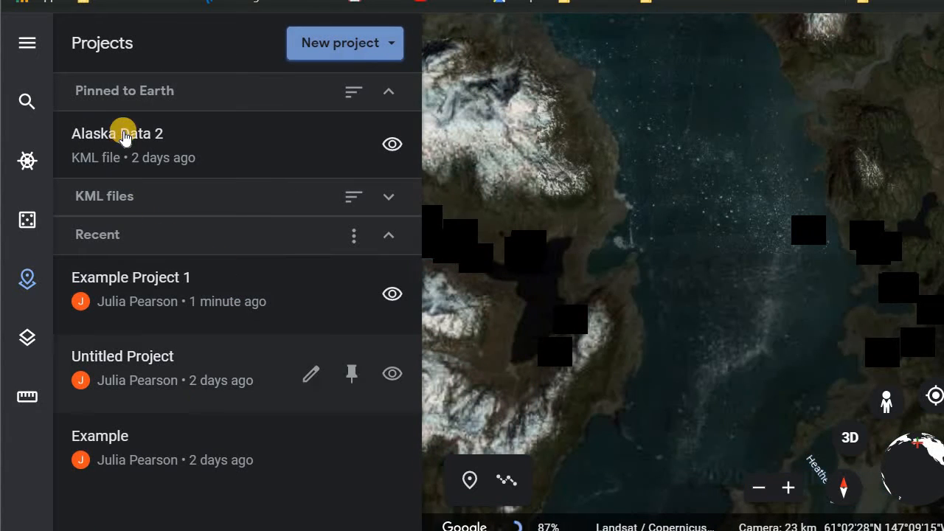
- Open a pinned Alaska Data 2 point's info card and browse the map back to the Hoonah Island placemarks
left_click(126, 155)
left_click(150, 314)
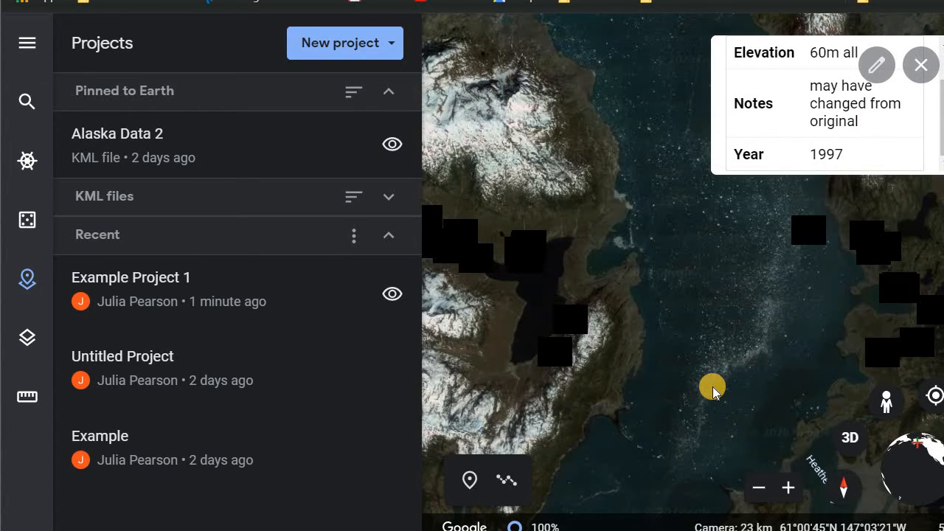
scroll(712, 386, "down", 8)
left_click_drag(712, 387, 586, 214)
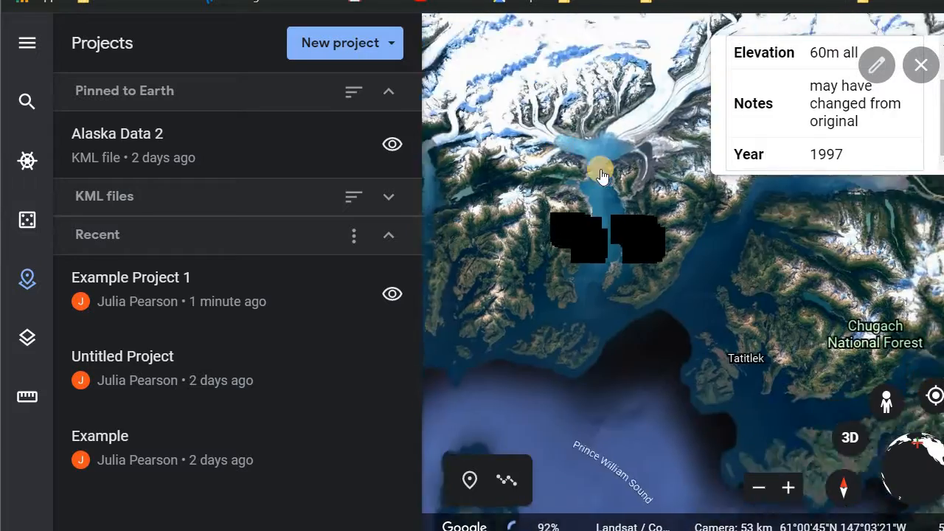
left_click_drag(738, 376, 629, 86)
left_click_drag(749, 414, 630, 99)
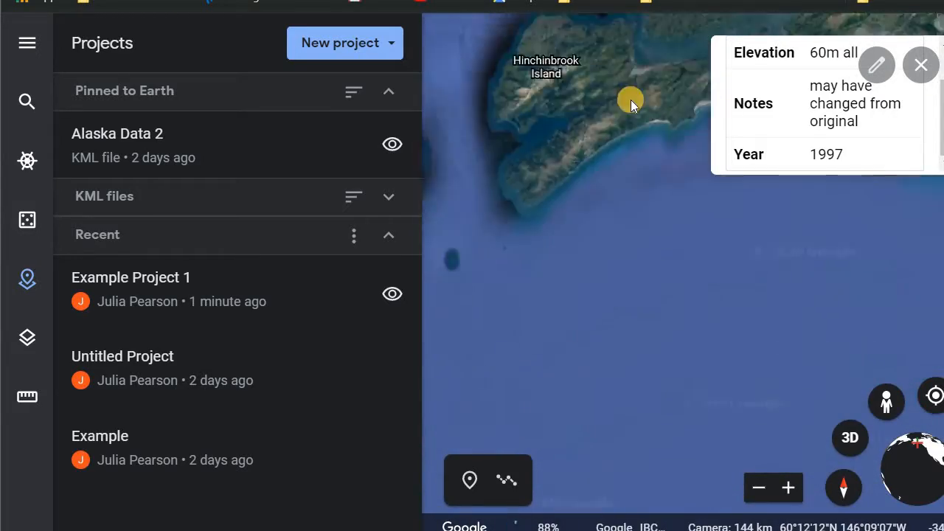
scroll(630, 100, "down", 5)
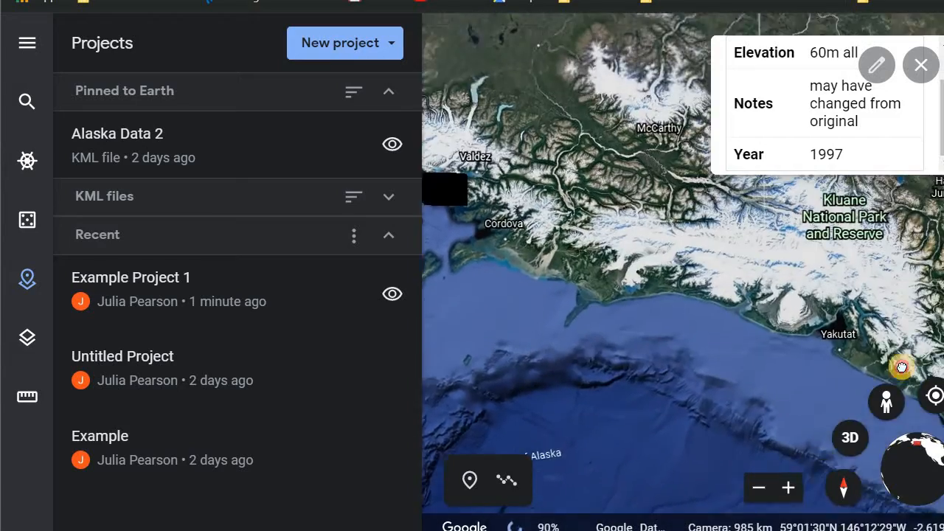
left_click_drag(902, 365, 563, 183)
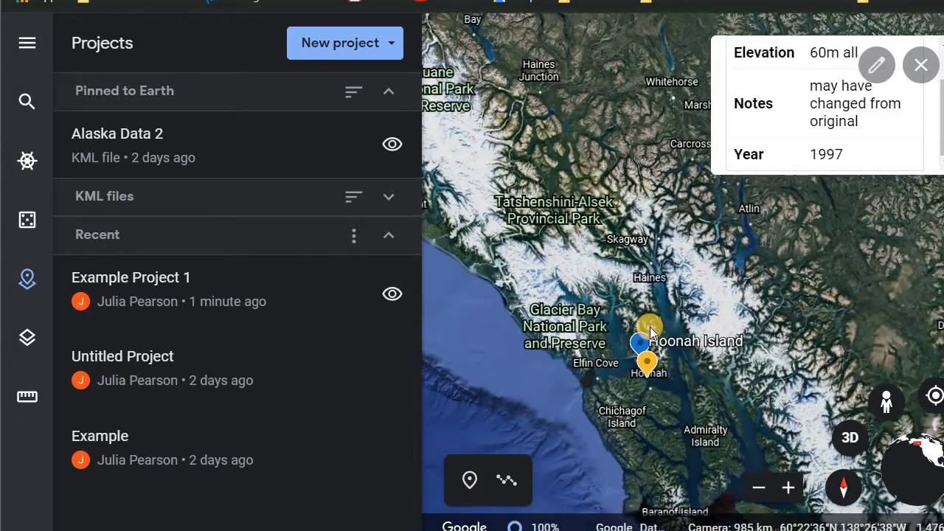
scroll(649, 330, "up", 4)
left_click_drag(674, 383, 597, 220)
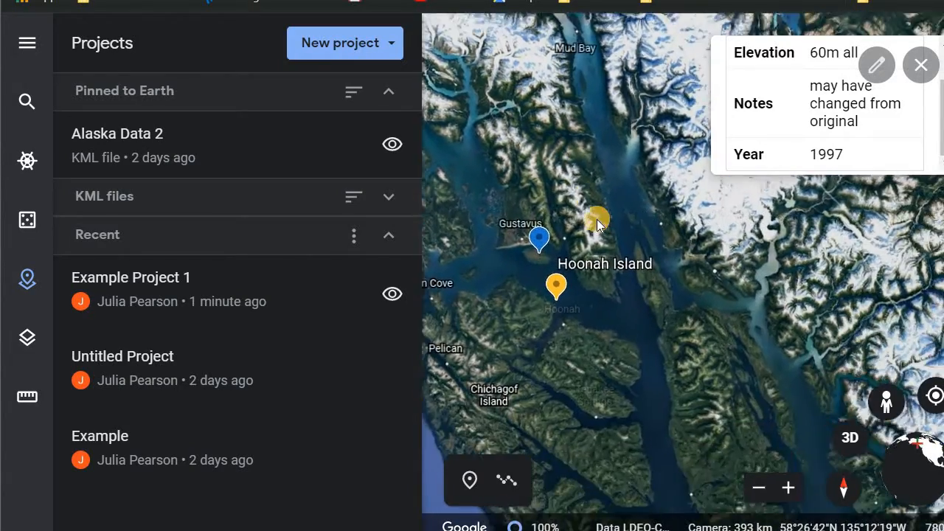
scroll(597, 219, "up", 3)
left_click_drag(770, 468, 909, 389)
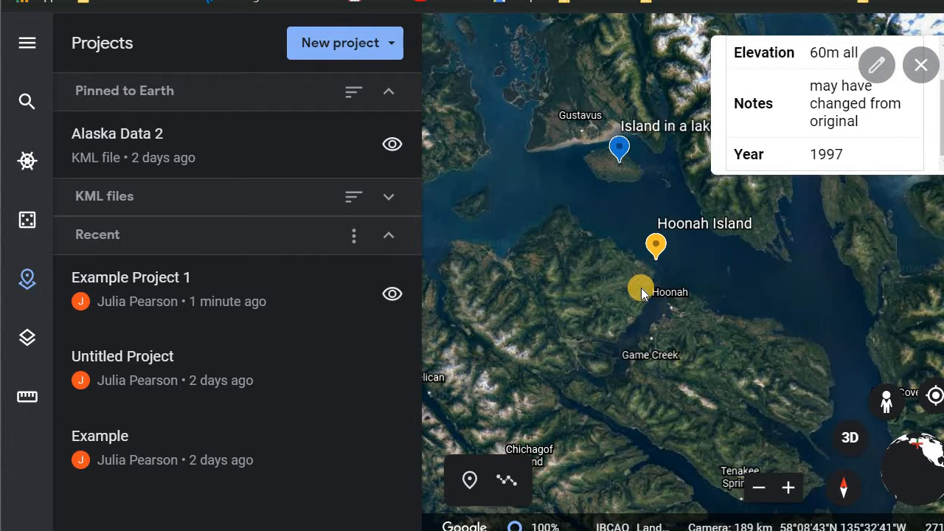
scroll(641, 287, "up", 5)
double_click(868, 278)
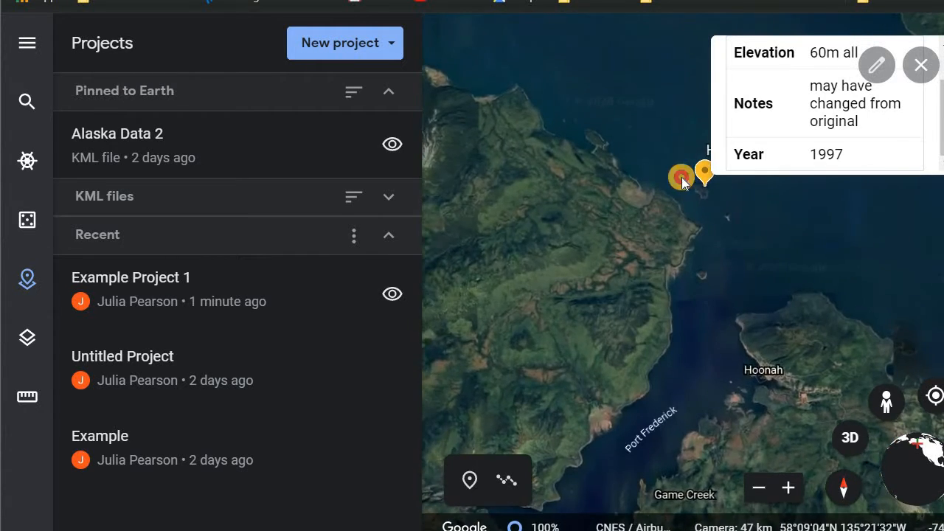
double_click(681, 317)
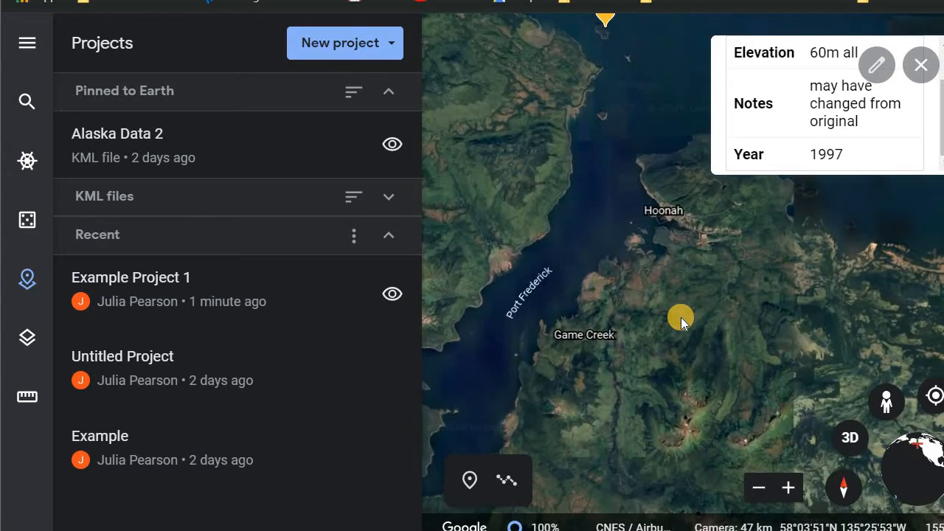
- Move the map to Pitt Island beside Hoonah and open Example Project 1
left_click_drag(682, 52, 677, 148)
scroll(678, 149, "up", 5)
left_click_drag(521, 214, 703, 210)
scroll(702, 205, "up", 3)
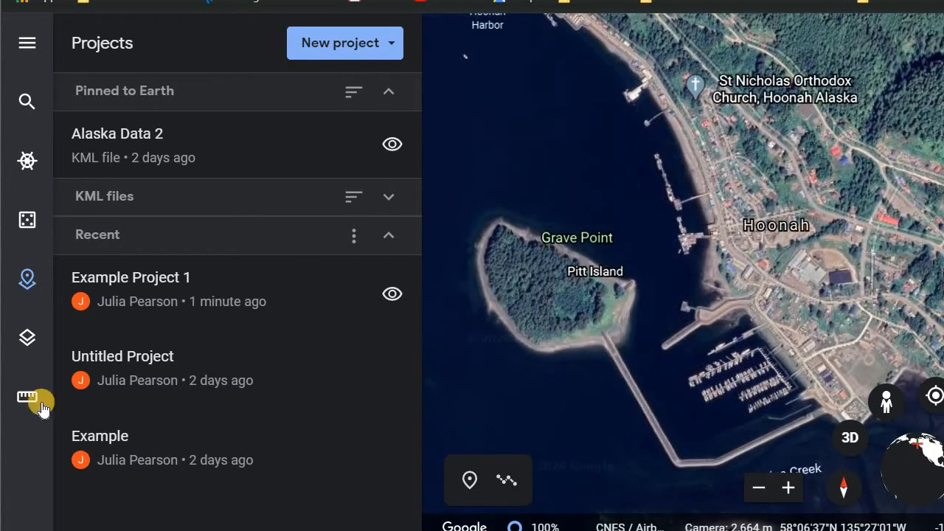
left_click(206, 277)
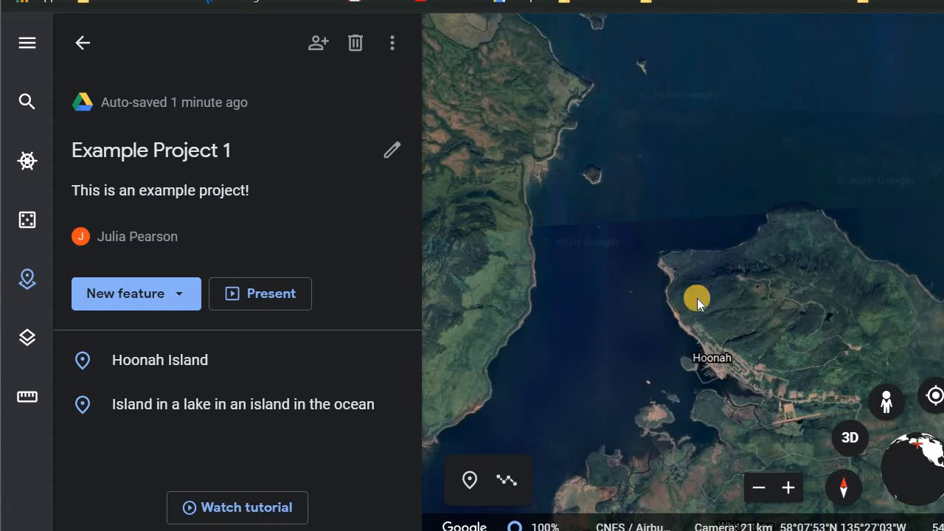
- Draw a closed shape tracing Pitt Island's shoreline as a new feature in the project
scroll(694, 379, "up", 5)
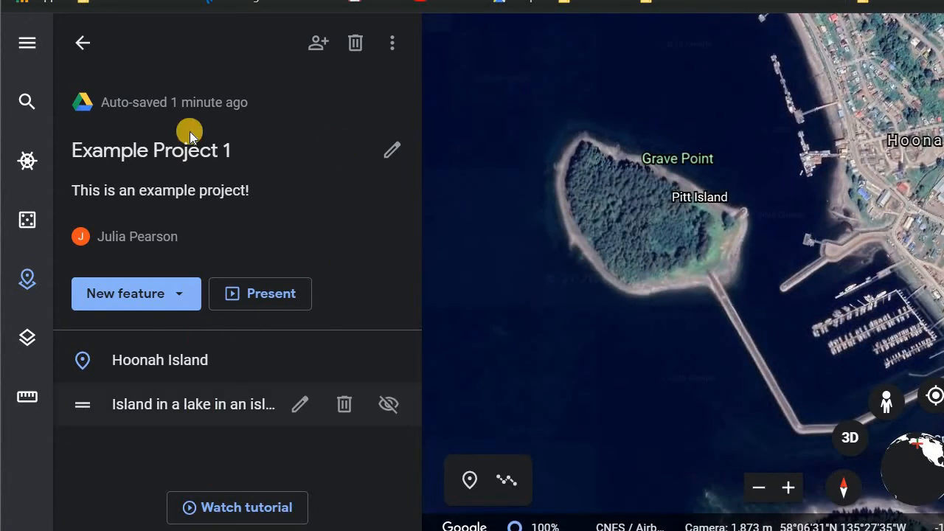
left_click(192, 298)
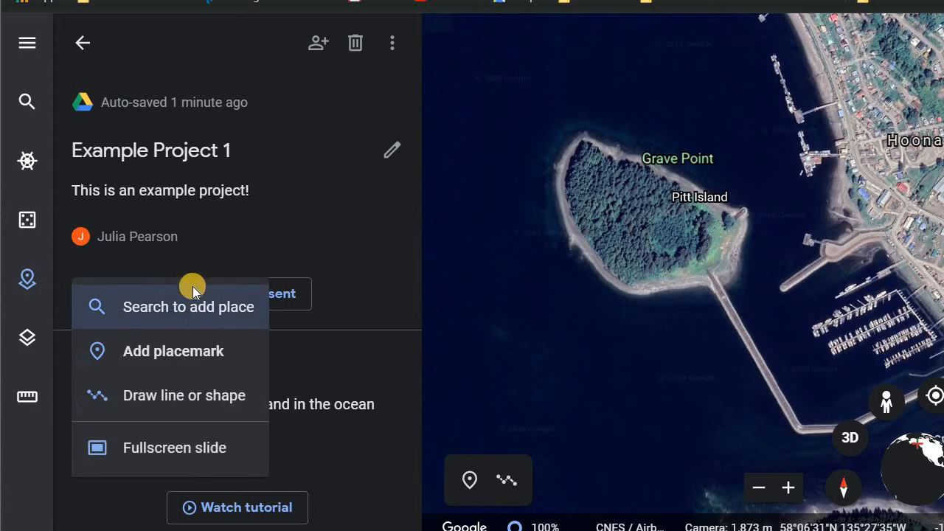
left_click(197, 410)
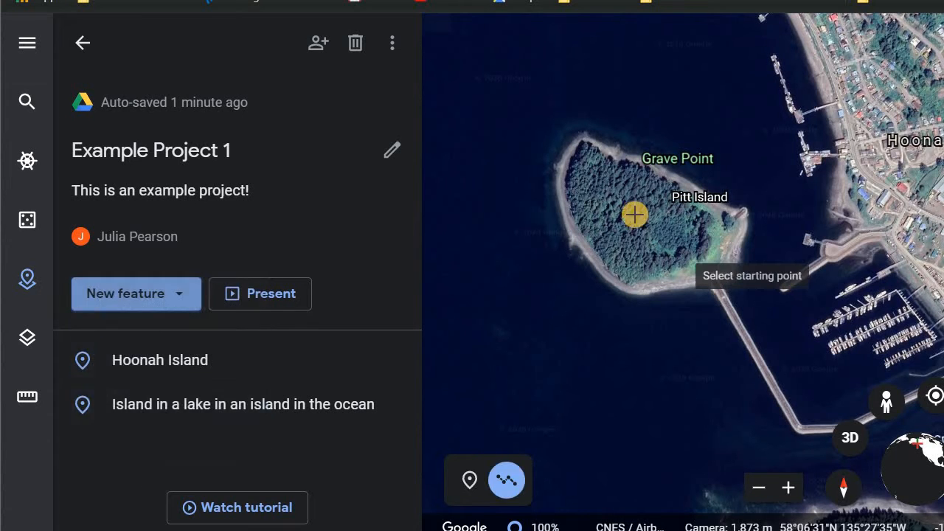
left_click(583, 131)
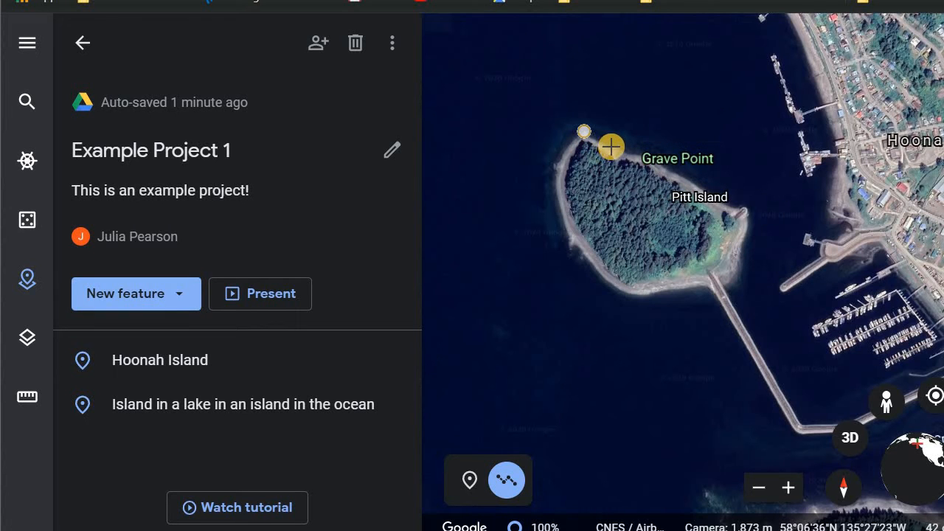
left_click(609, 146)
left_click(617, 143)
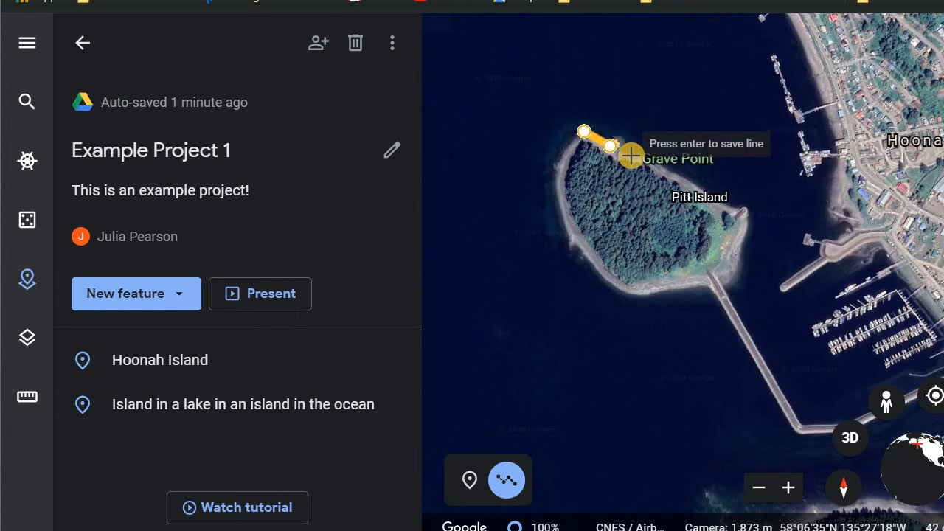
left_click(627, 154)
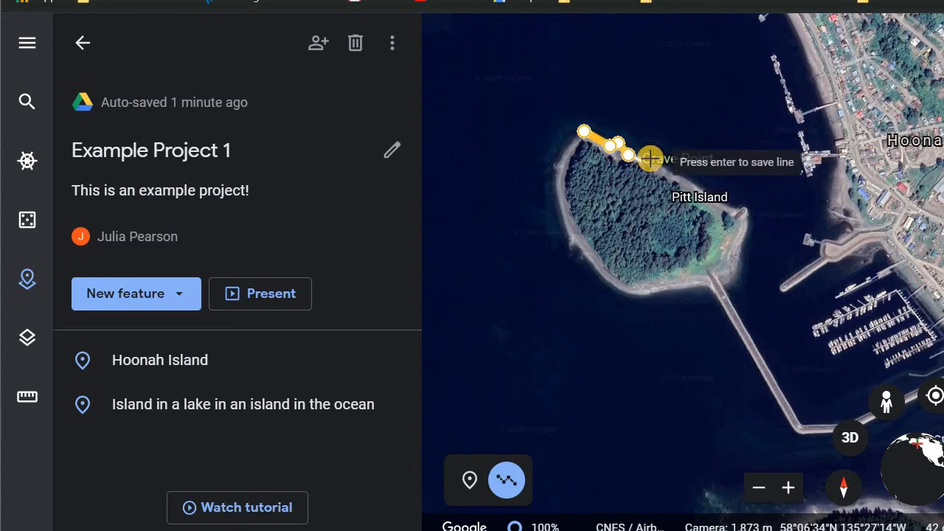
left_click(652, 159)
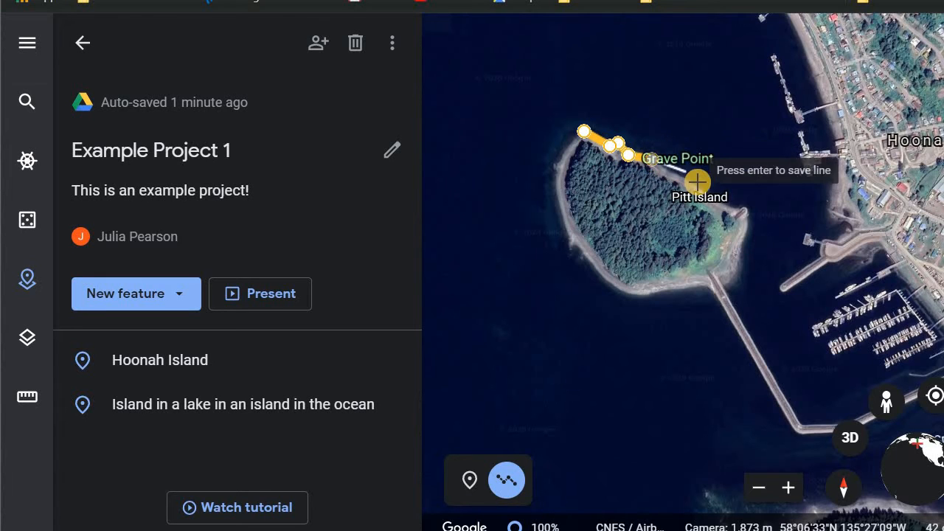
left_click(729, 204)
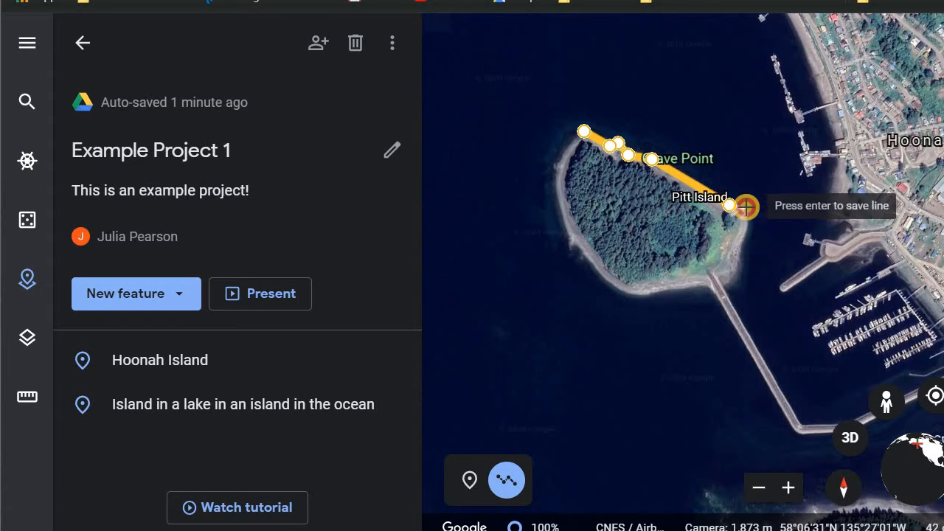
left_click(749, 236)
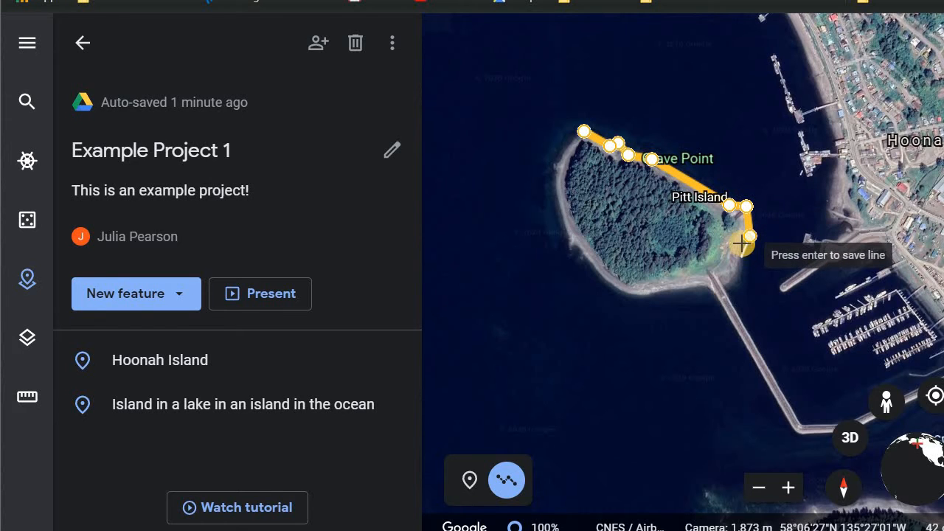
left_click(741, 248)
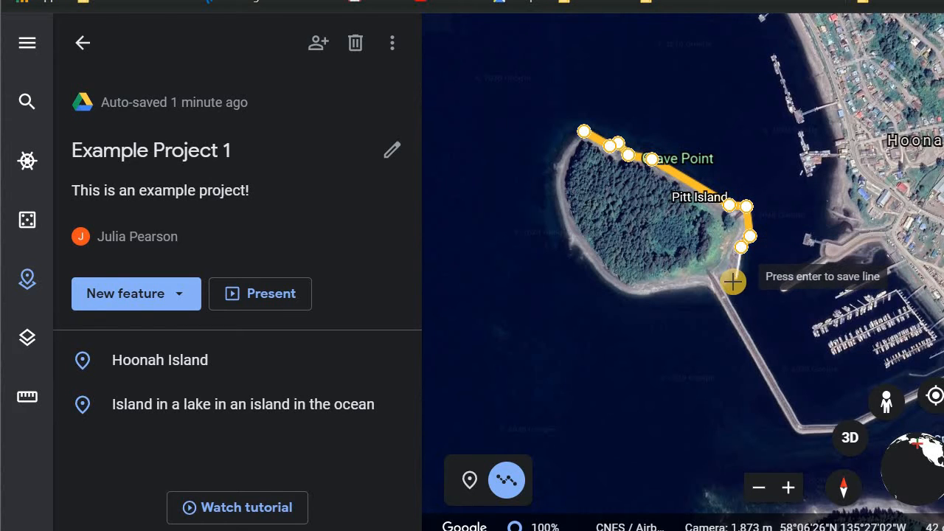
left_click(724, 282)
left_click(676, 289)
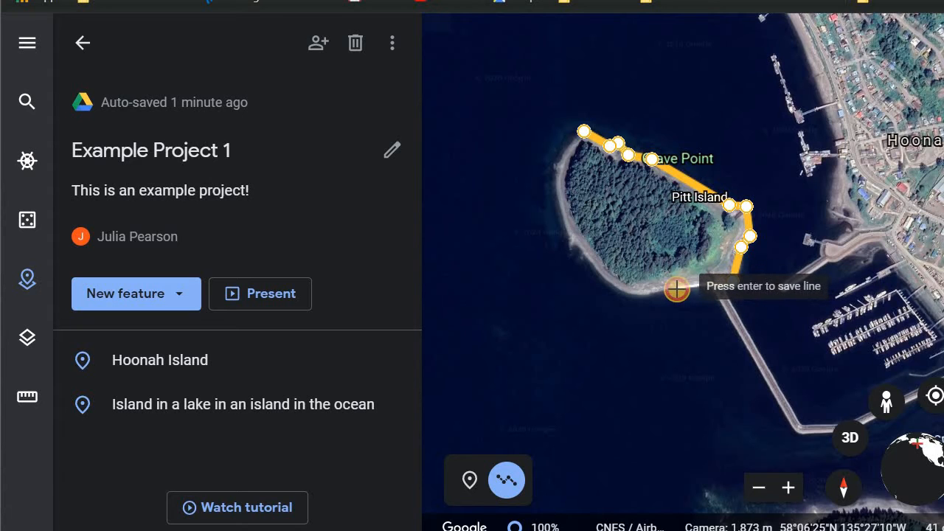
left_click(632, 293)
left_click(588, 261)
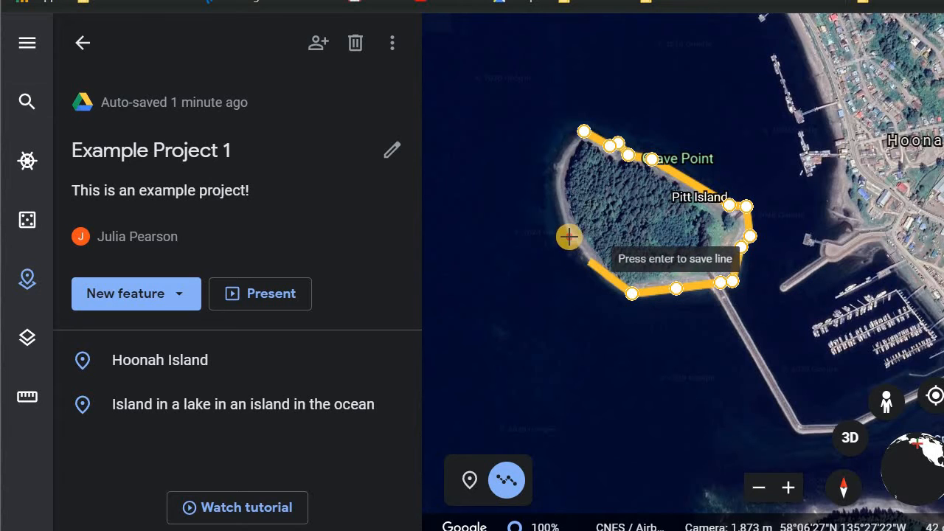
left_click(568, 236)
left_click(556, 202)
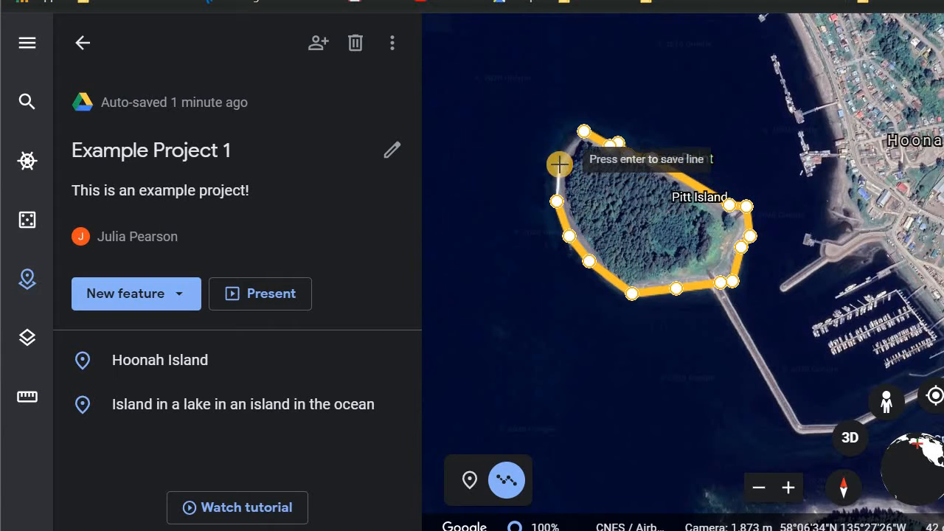
left_click(582, 134)
- Save the shape to Example Project 1 titled Pitt Island, then open and close its info card
left_click(482, 249)
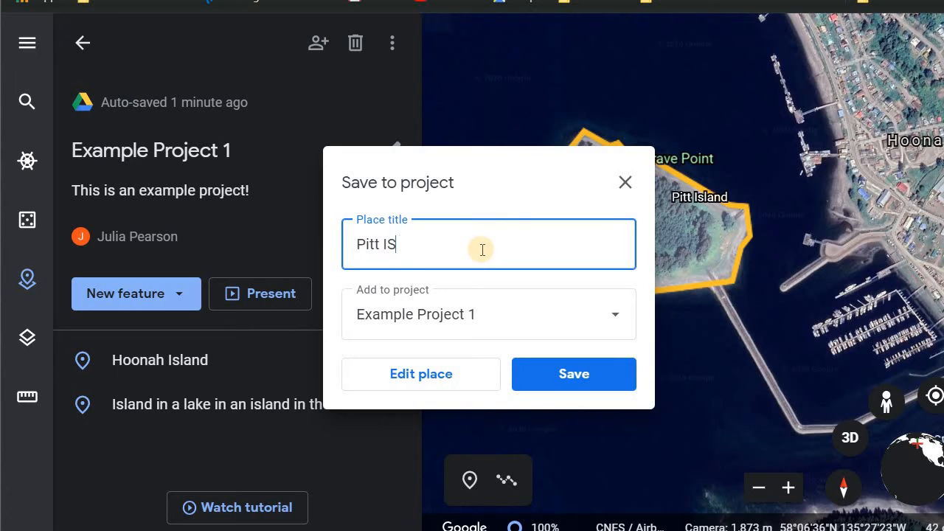
type("Pitt Island")
left_click(556, 377)
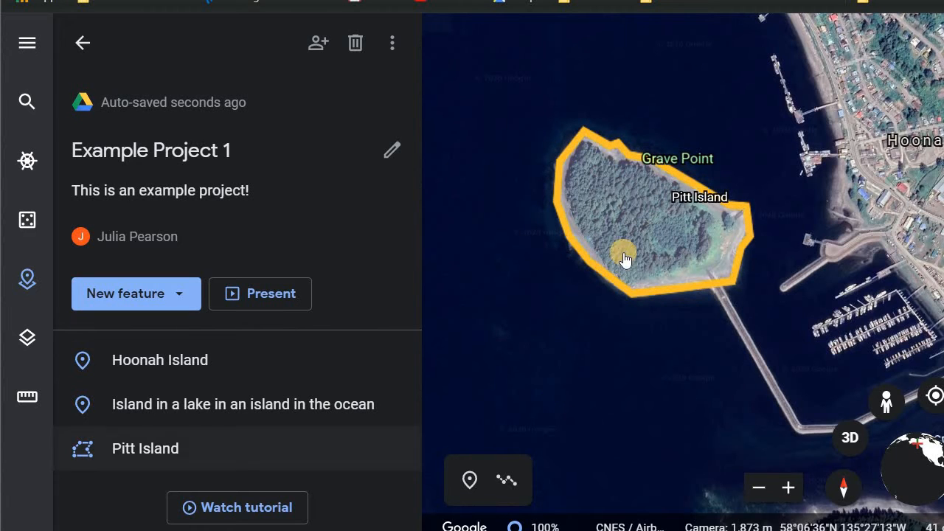
left_click(609, 278)
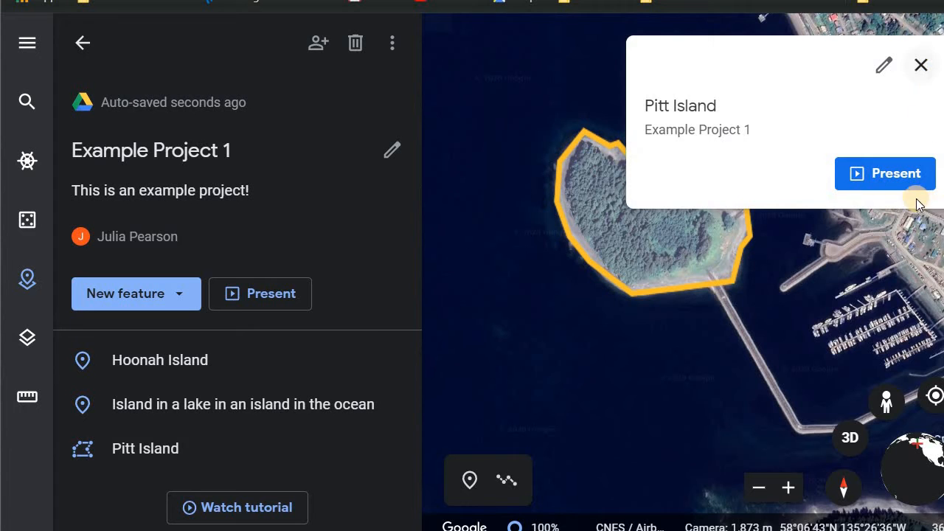
left_click(921, 65)
- Add a fullscreen slide to the project and title it Example Slide
left_click(189, 293)
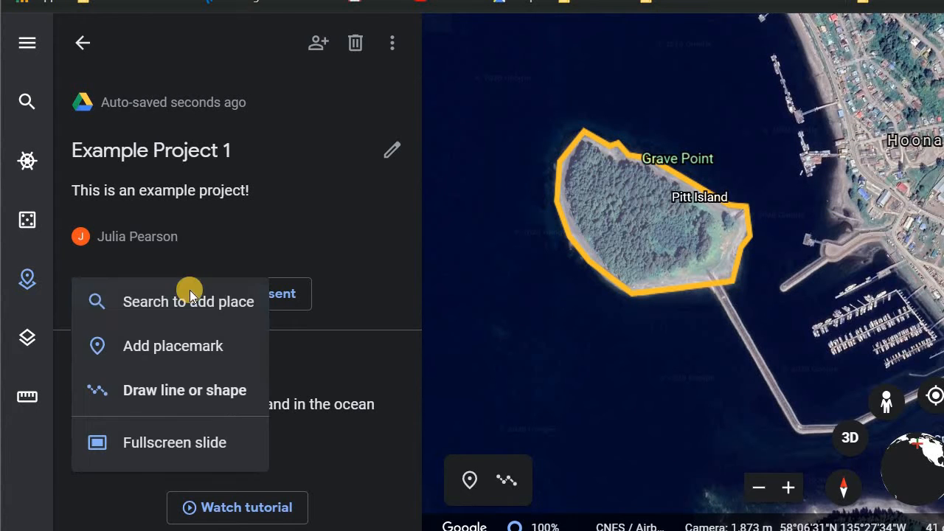
left_click(196, 454)
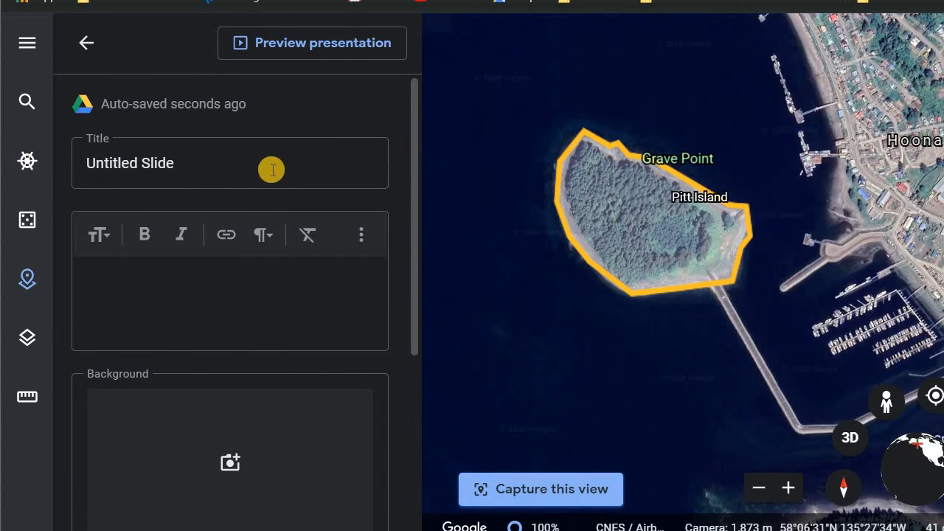
left_click(270, 171)
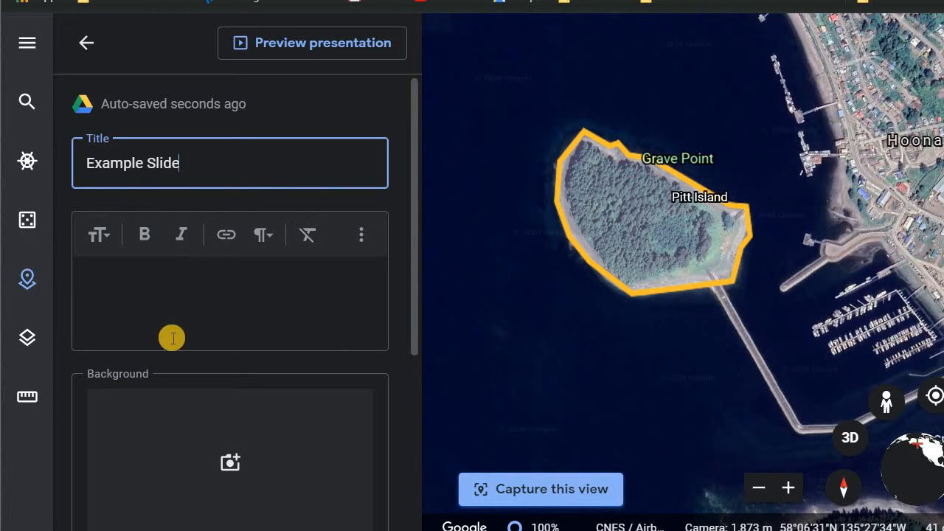
- Set the slide's background to an image file uploaded from the device
left_click(157, 419)
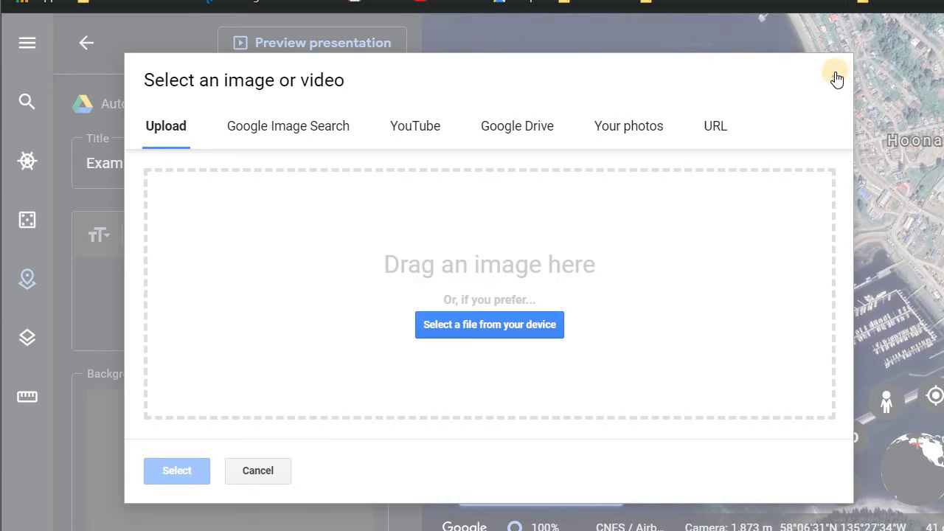
left_click(452, 327)
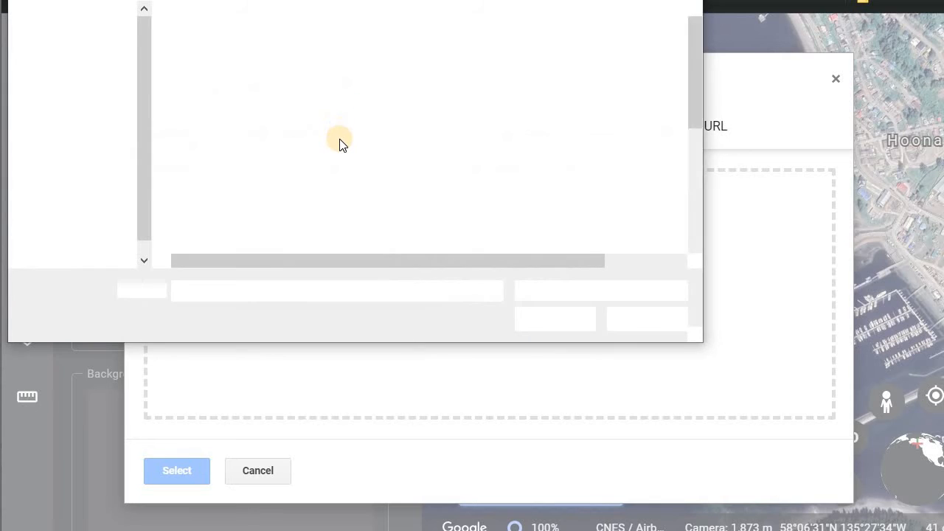
double_click(339, 139)
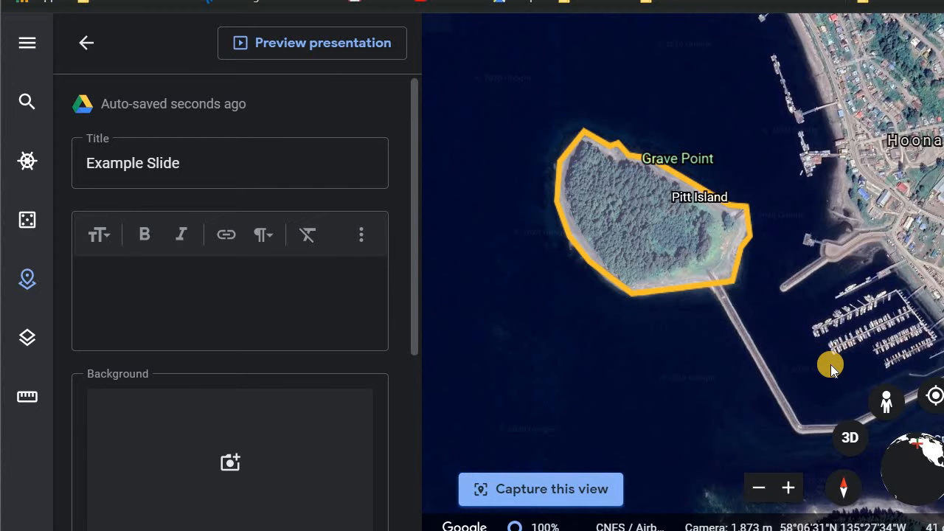
scroll(319, 405, "down", 4)
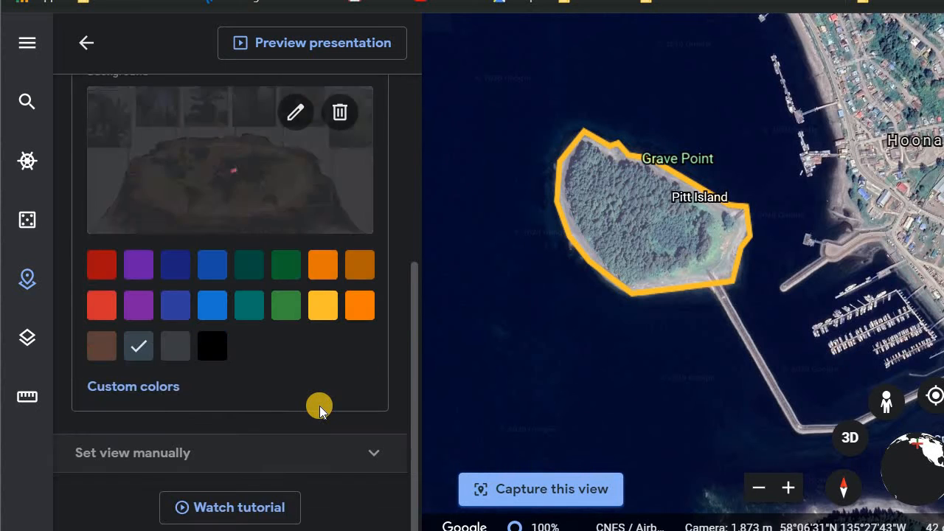
scroll(314, 376, "up", 4)
- Write the slide description "Trees can be old."
left_click(235, 270)
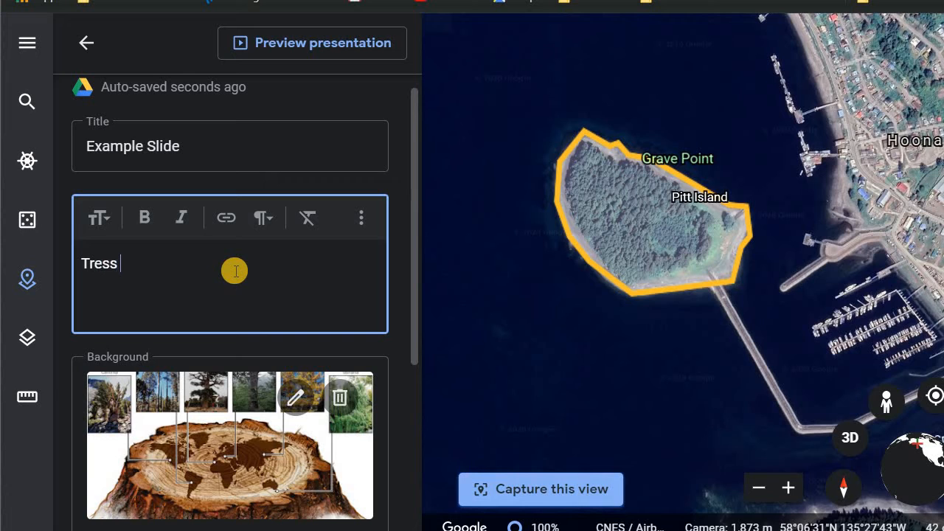
type("Trees")
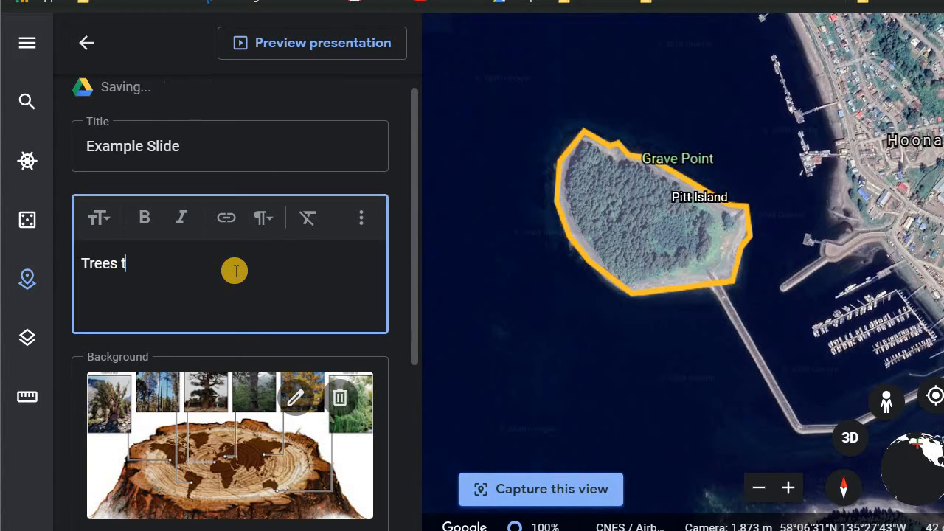
type(" can p")
type("e o")
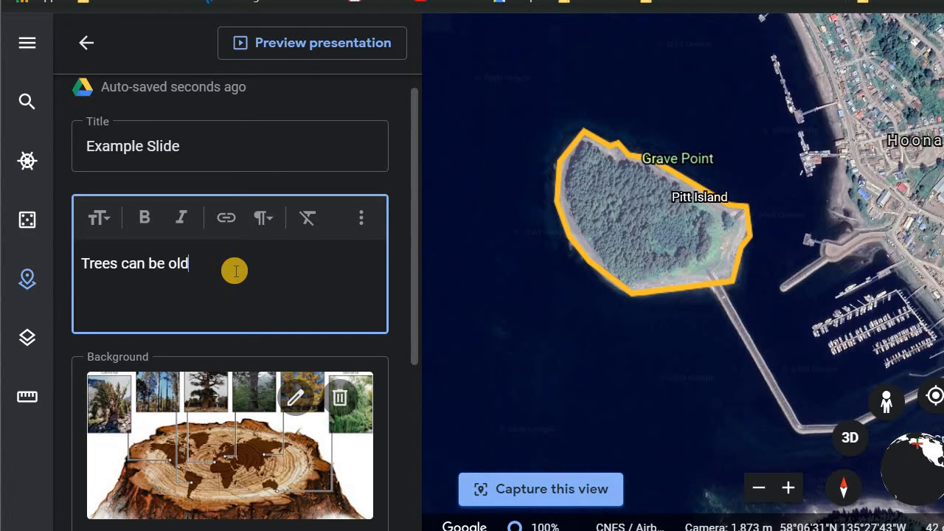
type("ld.")
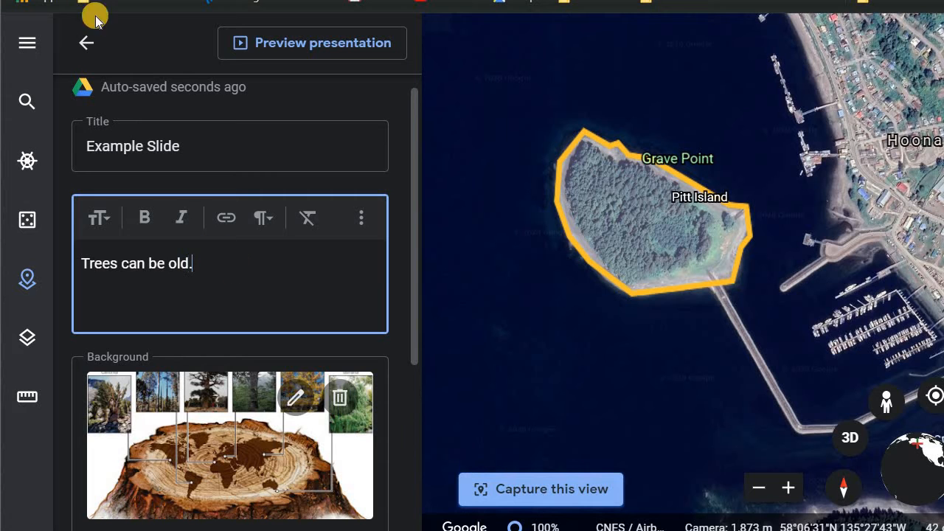
- Preview the presentation, then exit it and return to the project's feature list
left_click(303, 41)
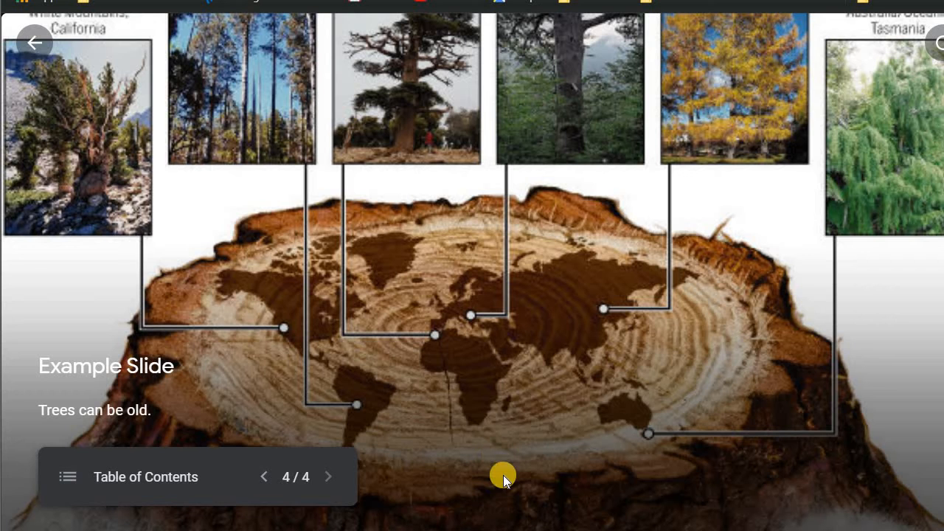
left_click(37, 41)
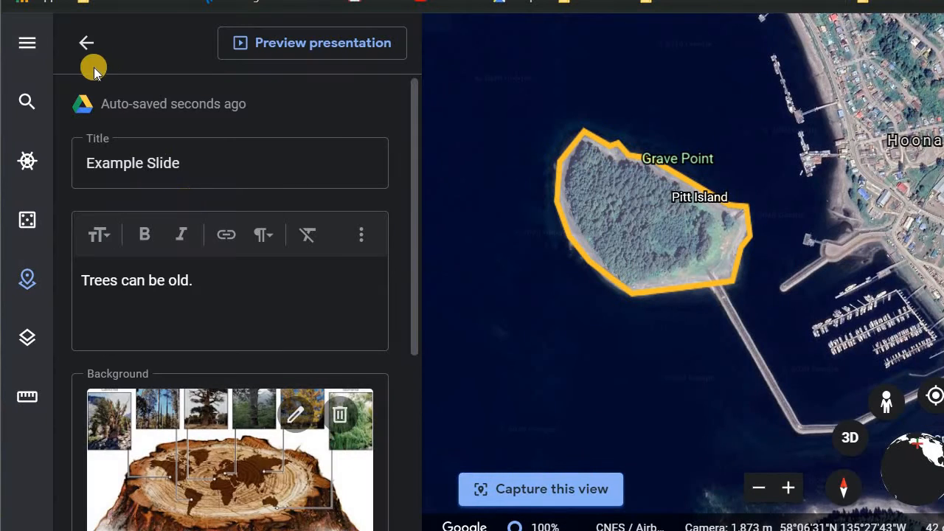
left_click(86, 42)
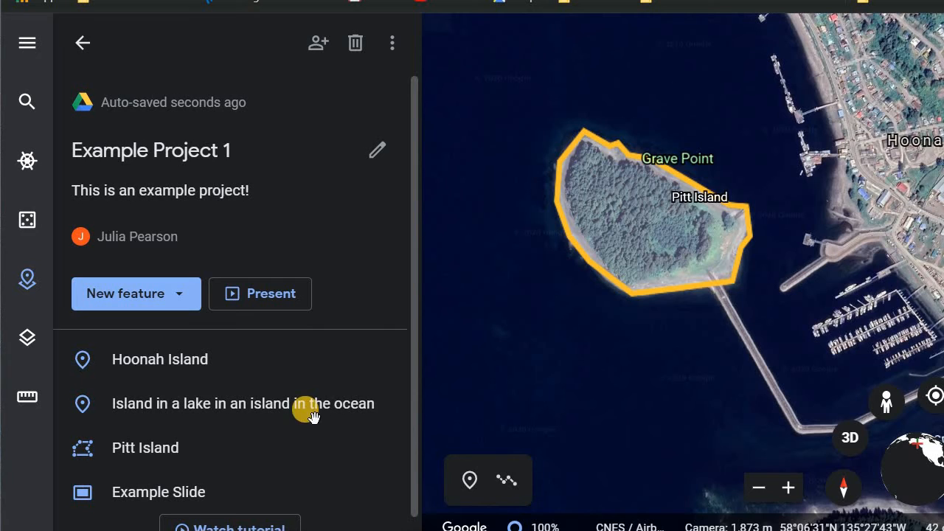
- Replace Google's provided information on the Hoonah Island placemark with editable content, then return to the project
mouse_move(306, 406)
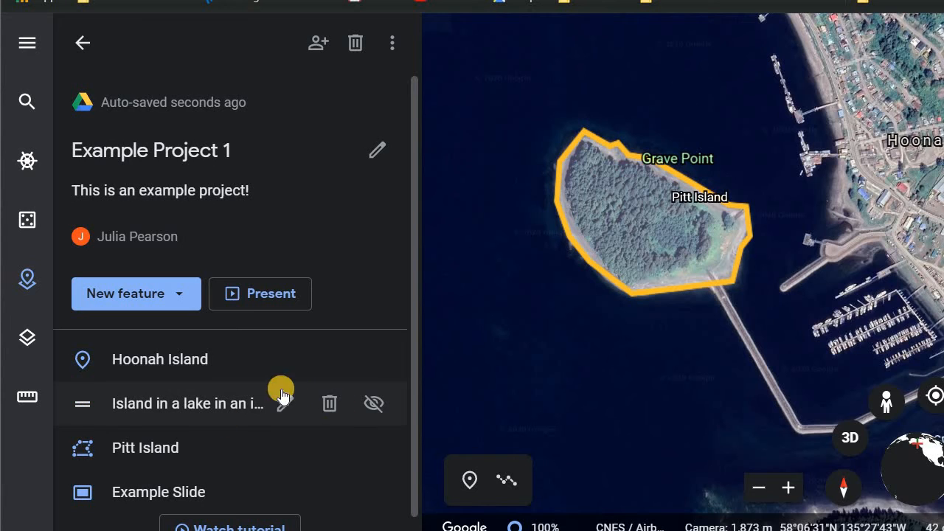
mouse_move(288, 360)
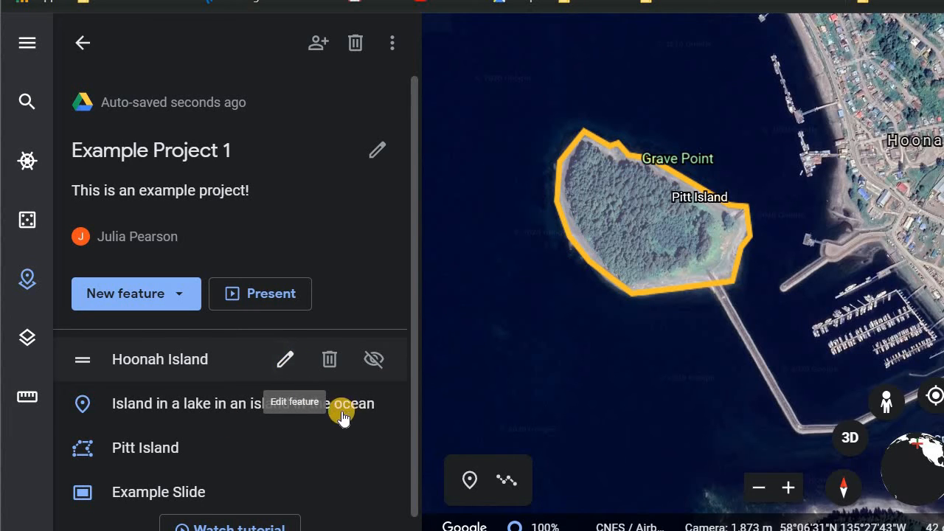
left_click(283, 358)
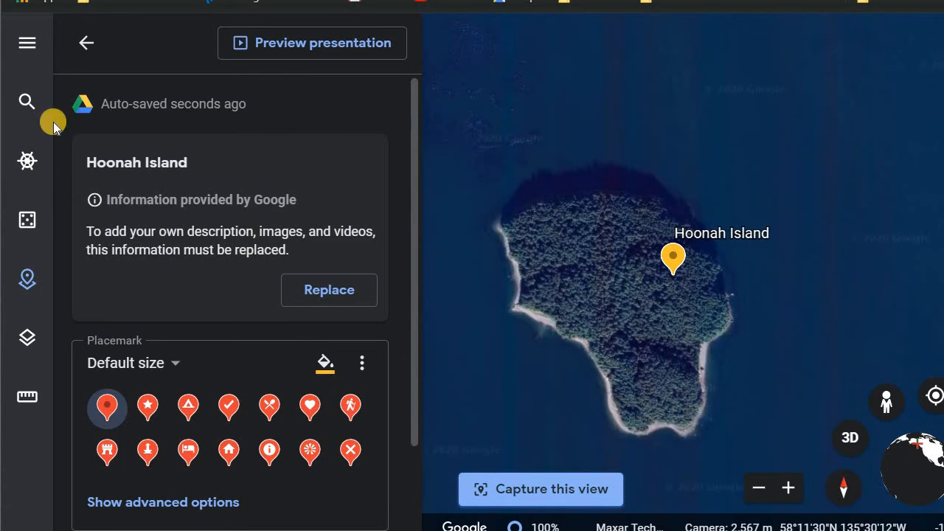
left_click(362, 295)
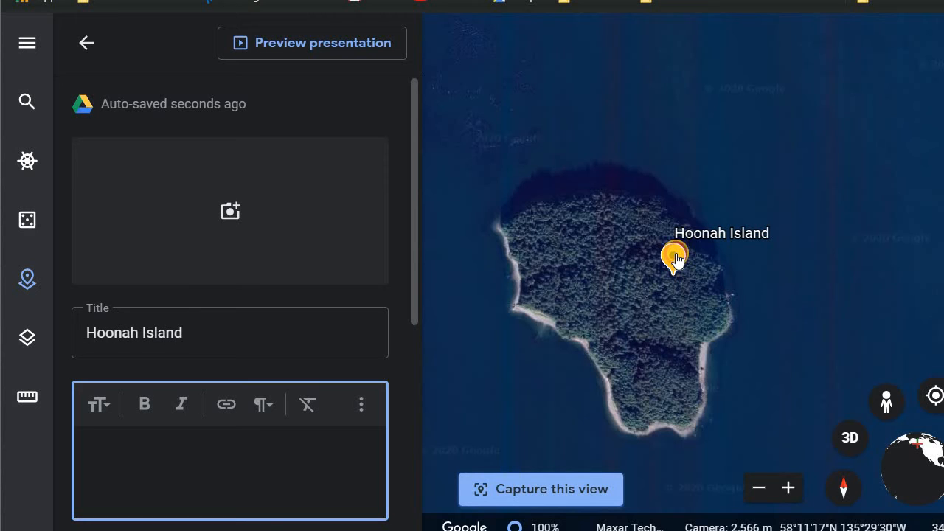
left_click(84, 45)
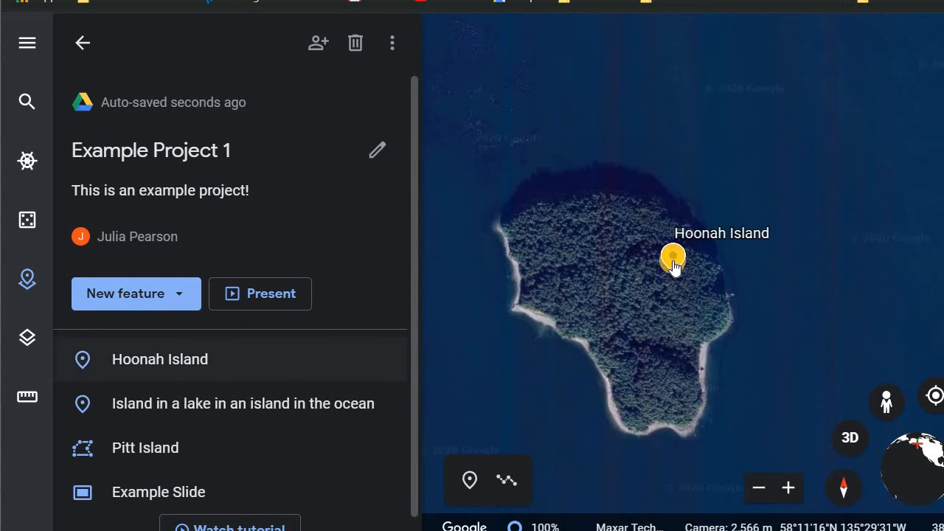
- Reopen the Hoonah Island placemark for editing and write the description "This is Hoonah Island."
left_click(673, 266)
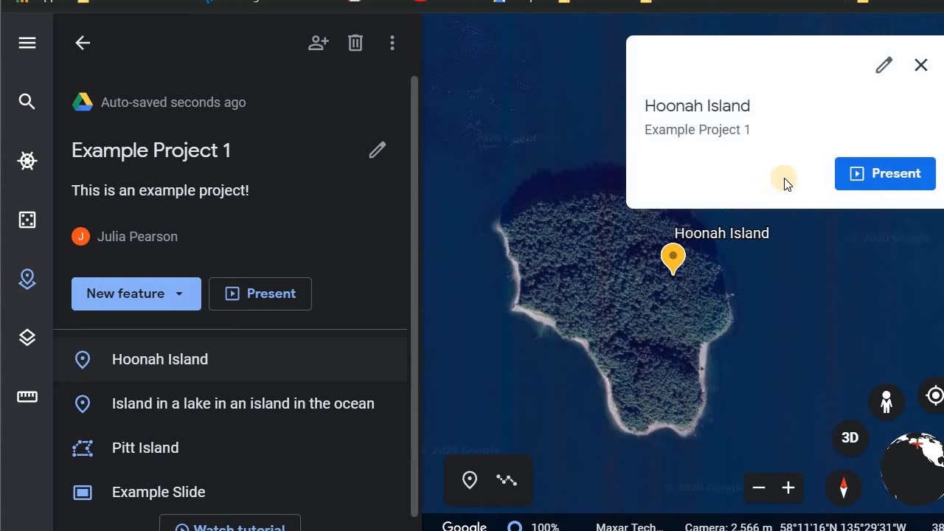
left_click(217, 360)
left_click(295, 360)
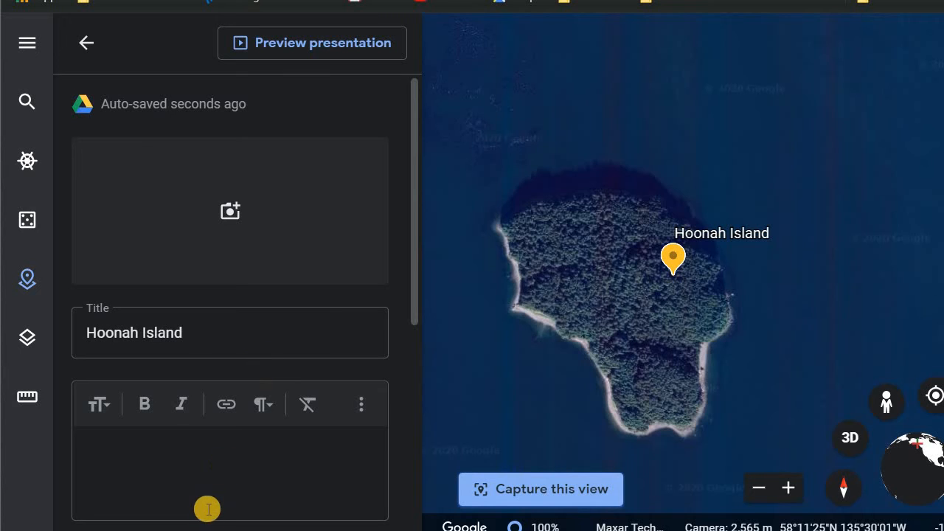
scroll(211, 472, "down", 3)
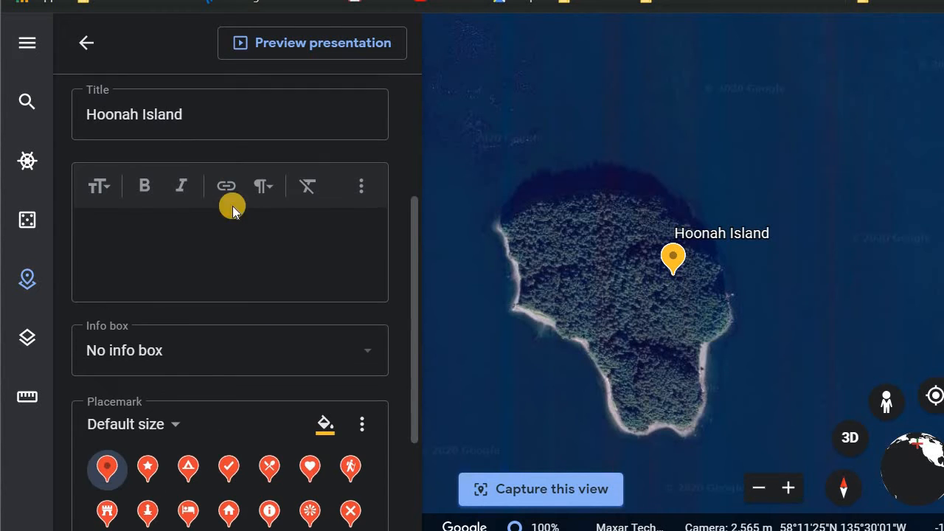
left_click(207, 262)
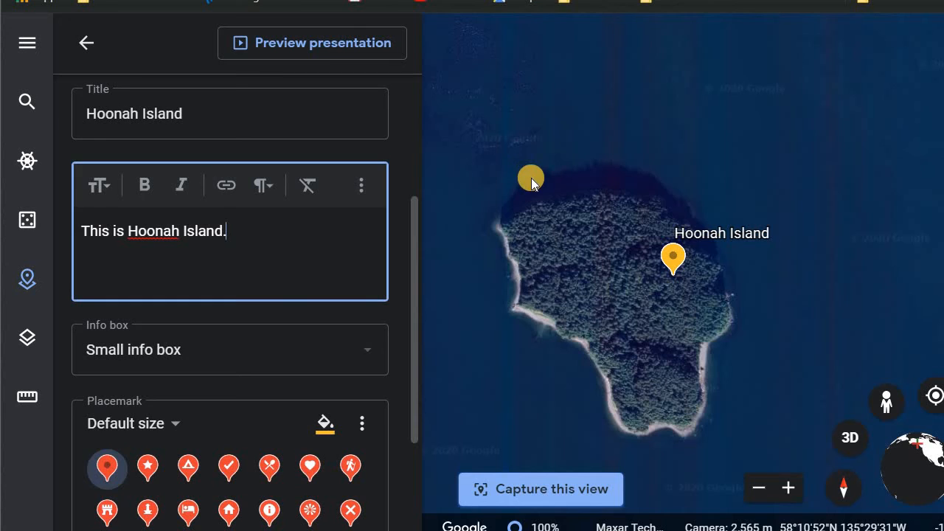
- Measure the distance from Hoonah Island to the nearby shoreline with the ruler tool
left_click(28, 397)
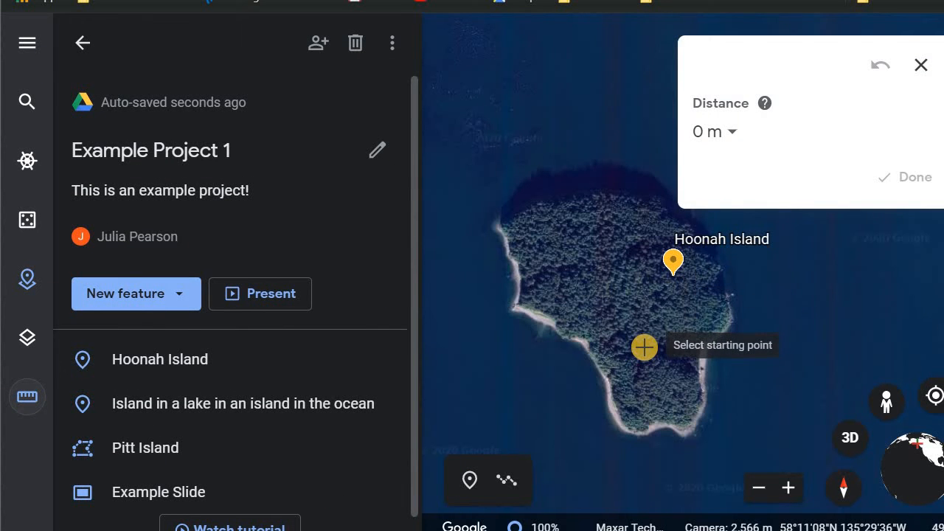
scroll(643, 347, "down", 5)
scroll(643, 347, "down", 2)
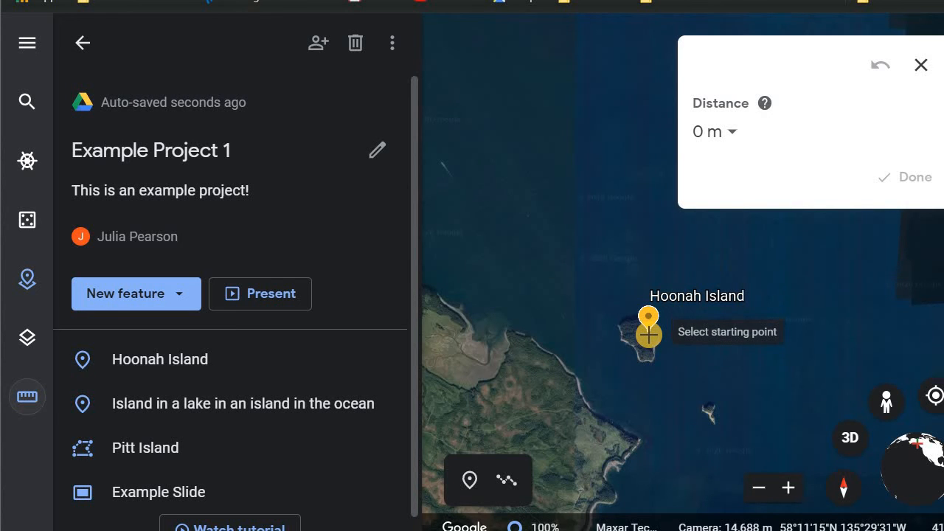
left_click(648, 336)
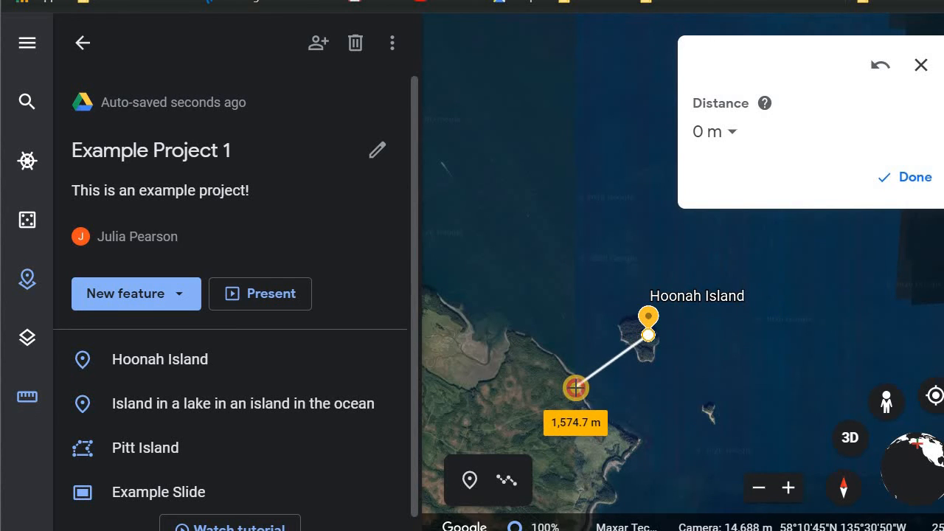
left_click(576, 385)
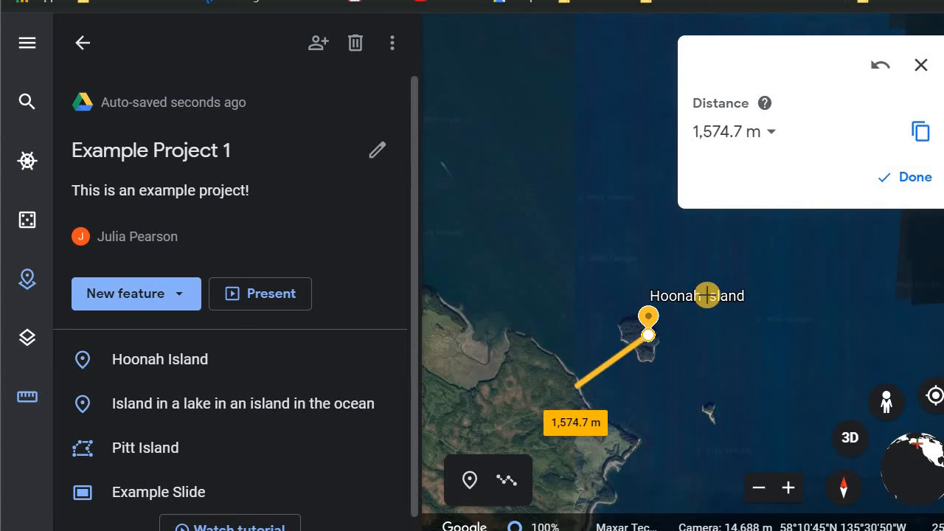
left_click(574, 388)
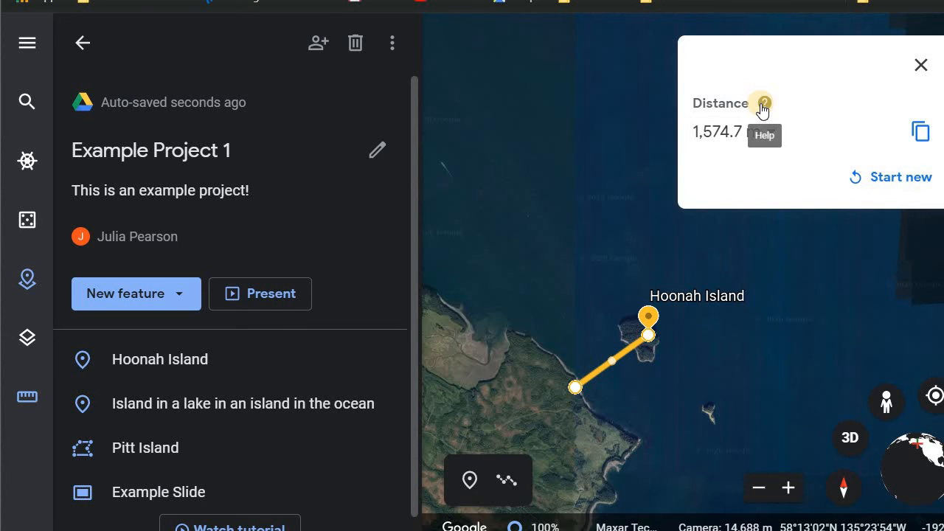
- Switch the measured distance's units to Smoots, then back to Automatic
left_click(773, 133)
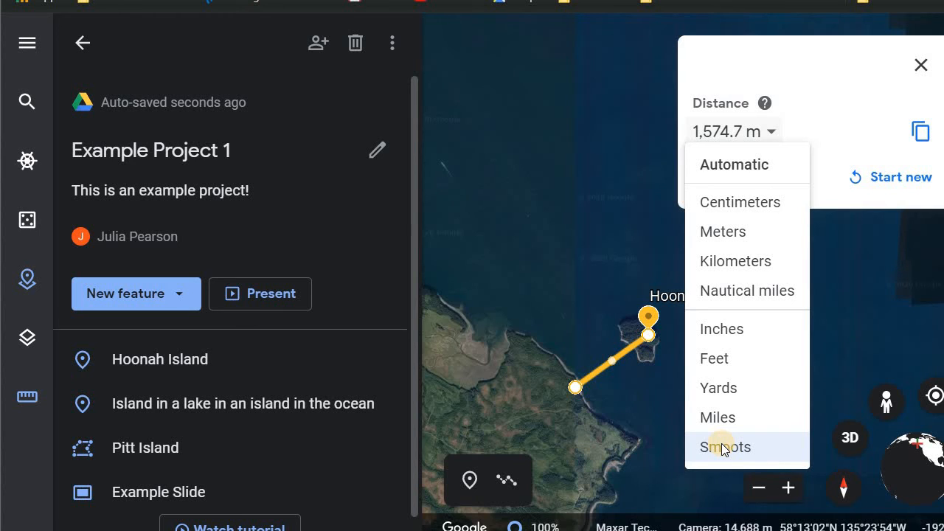
left_click(723, 447)
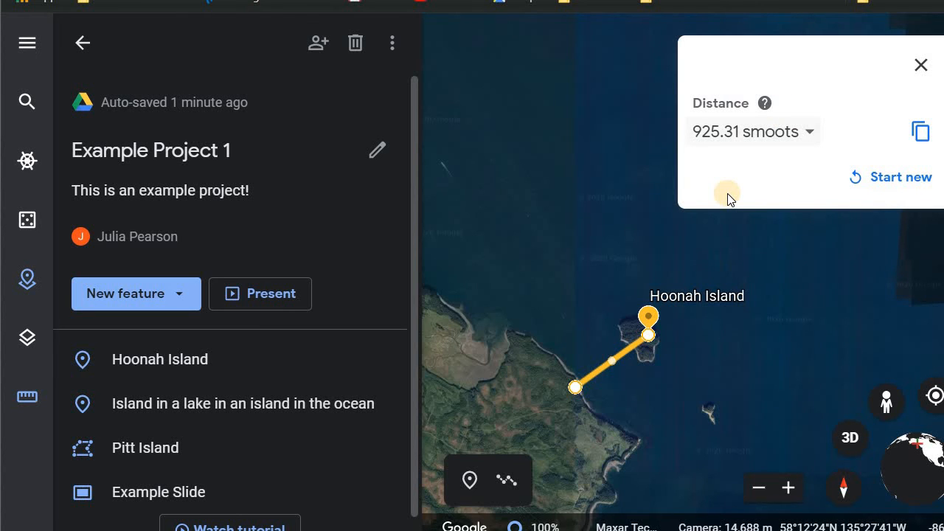
left_click(766, 143)
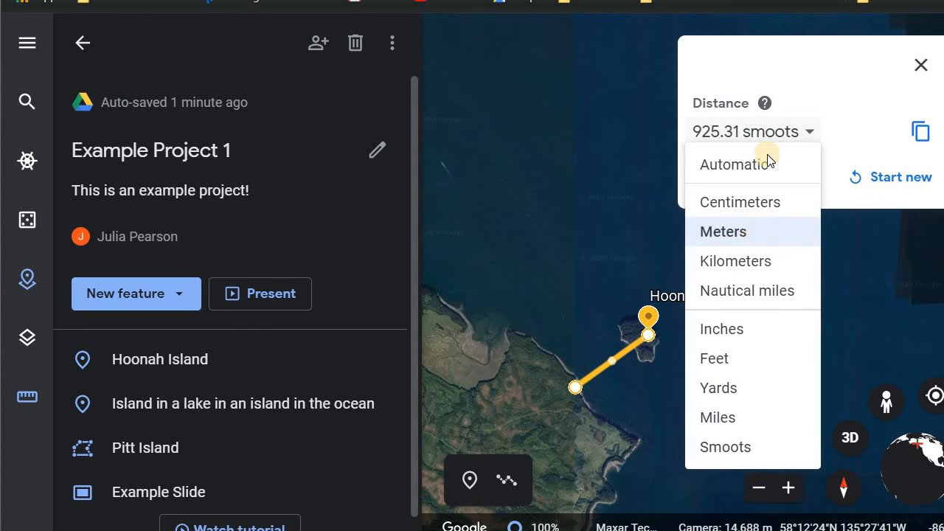
left_click(767, 161)
left_click(767, 143)
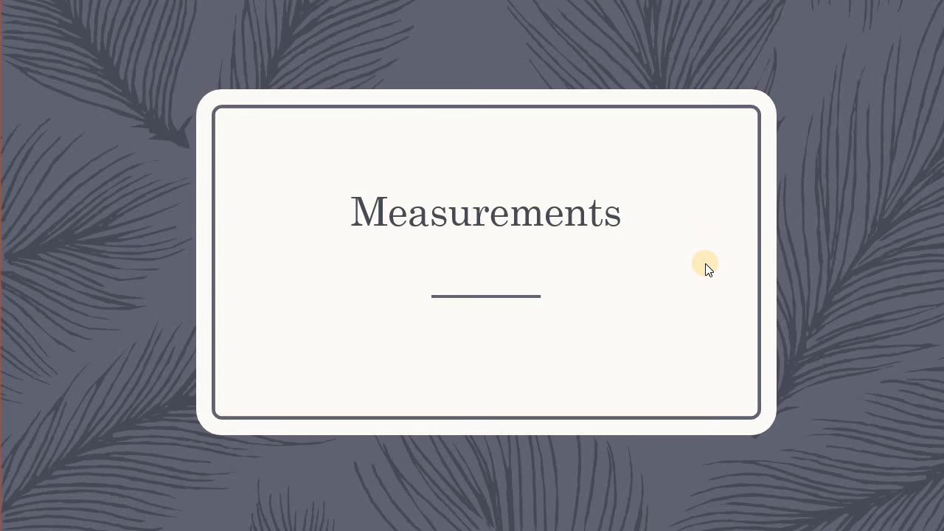
left_click(705, 267)
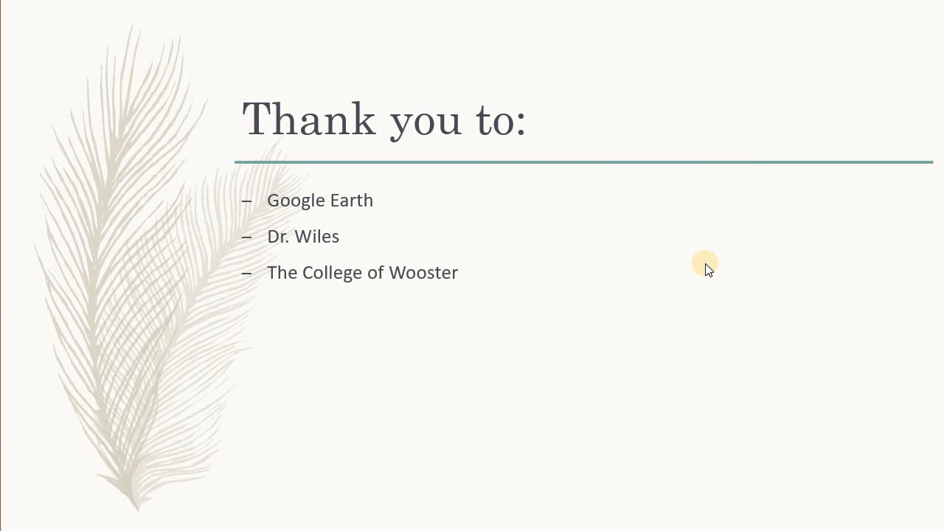